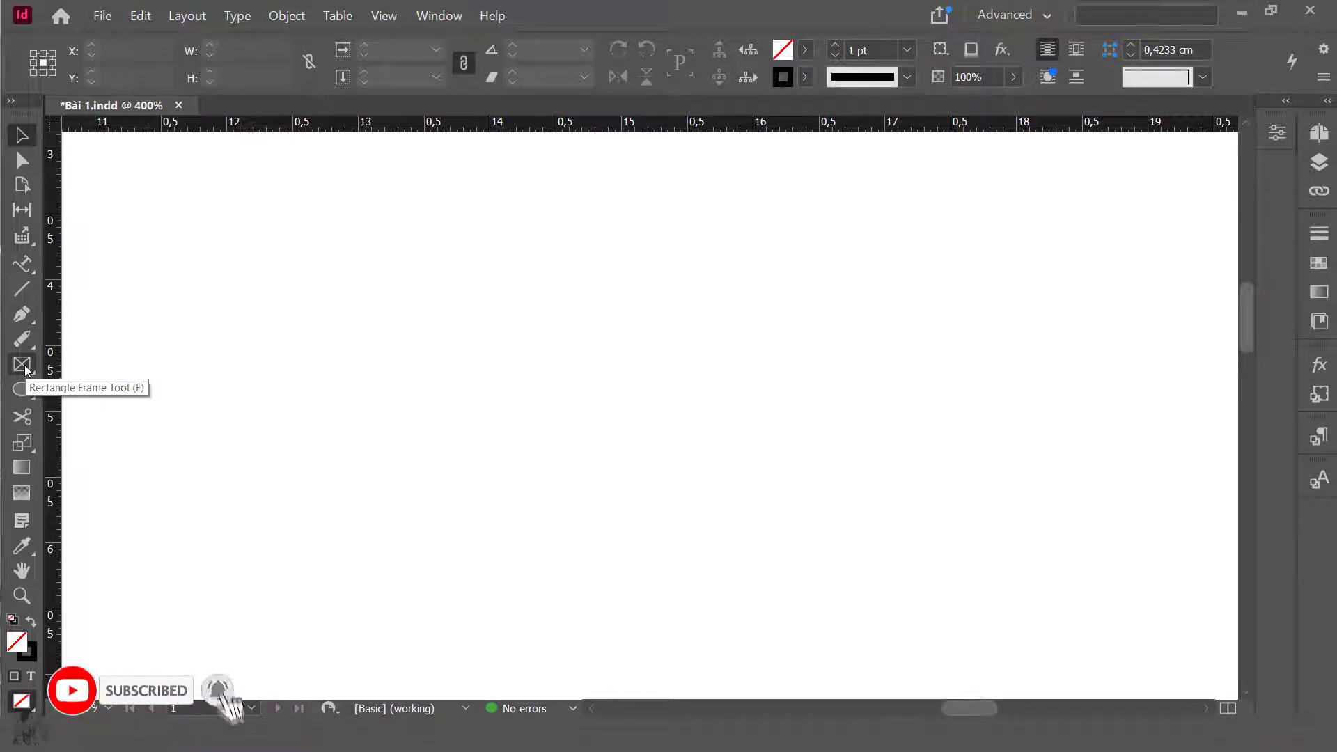
Draw a rectangle frame about 2,5 × 0,9 cm and an ellipse frame about 2,5 × 1 cm beside it.
left_click(25, 368)
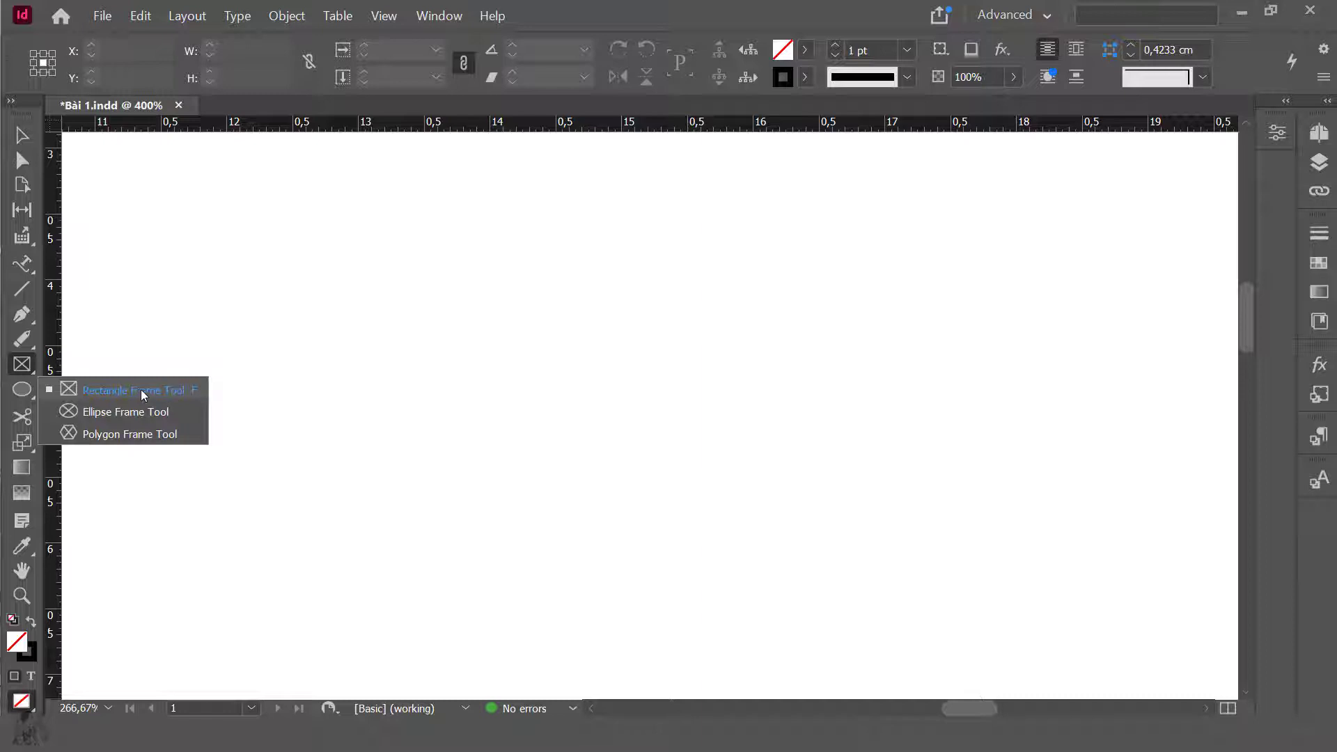
left_click(149, 391)
left_click_drag(229, 292, 558, 409)
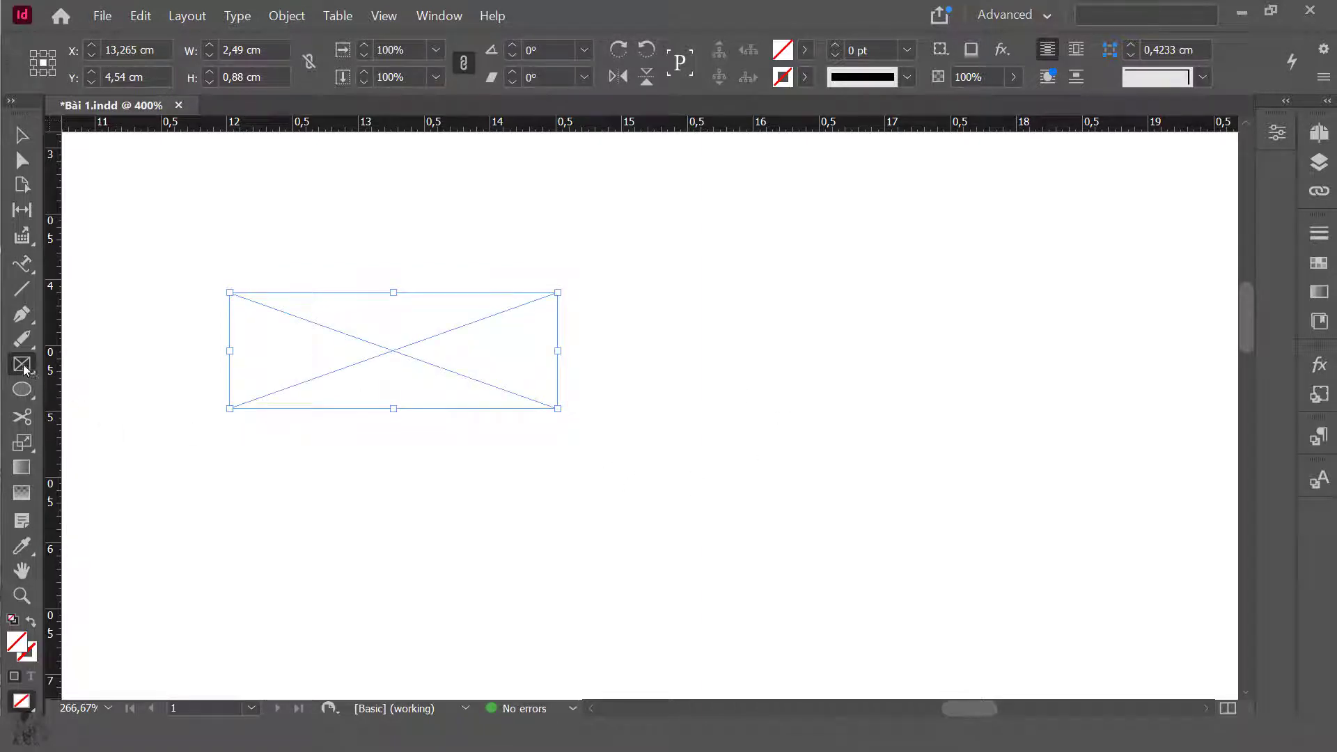
left_click_drag(24, 370, 104, 414)
left_click_drag(626, 292, 953, 422)
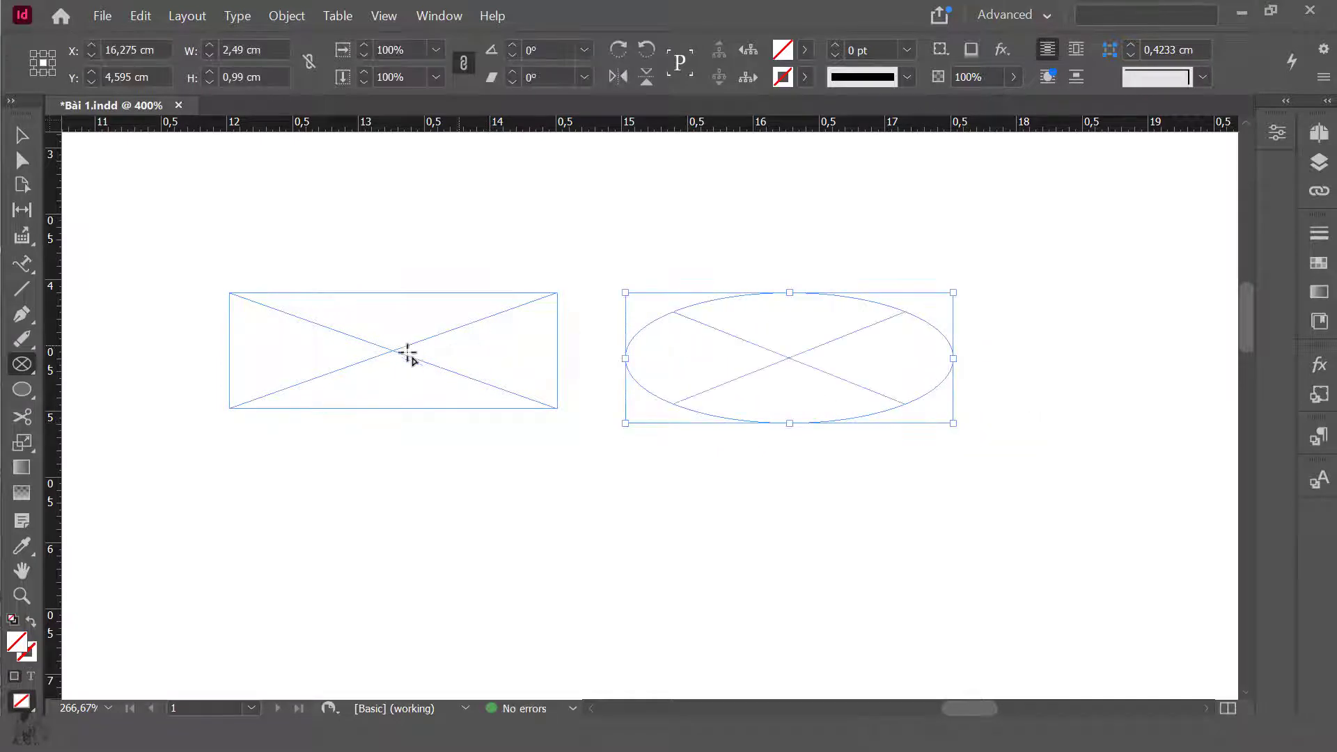
left_click_drag(21, 365, 133, 439)
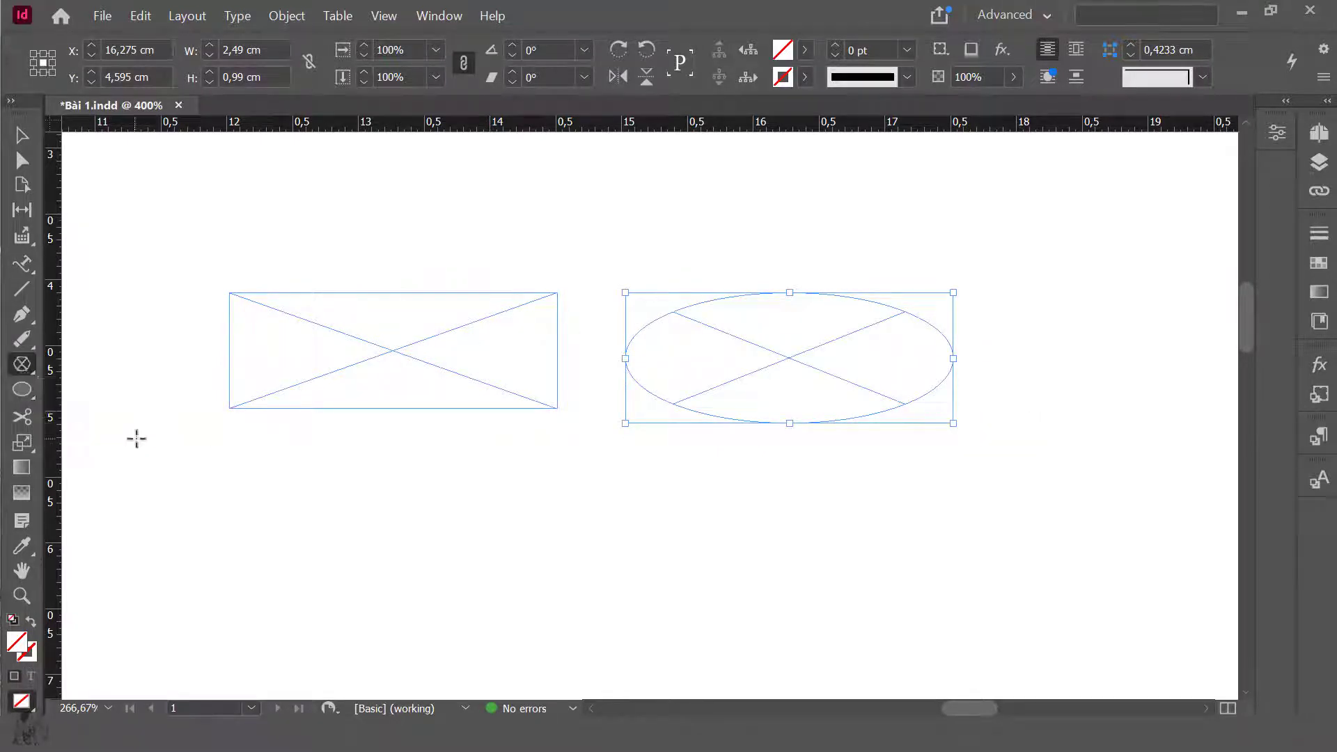
left_click(291, 551)
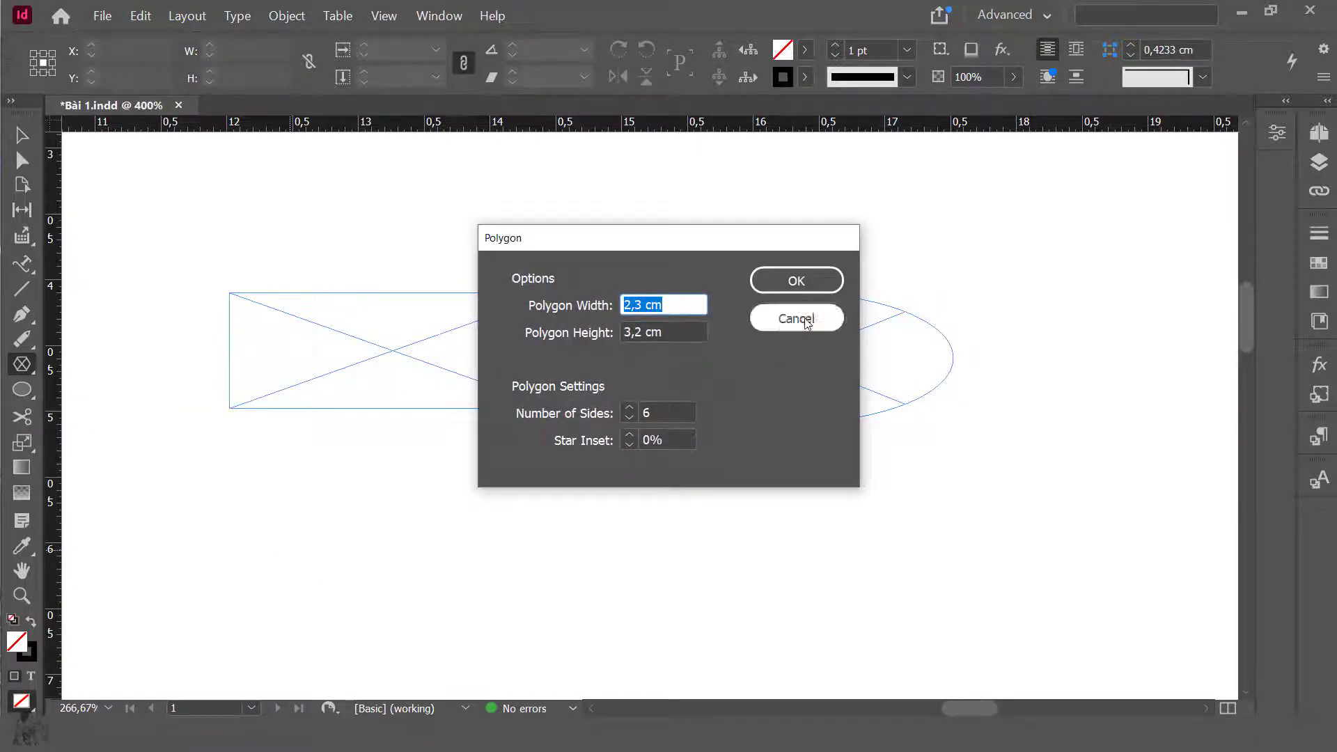
left_click(806, 320)
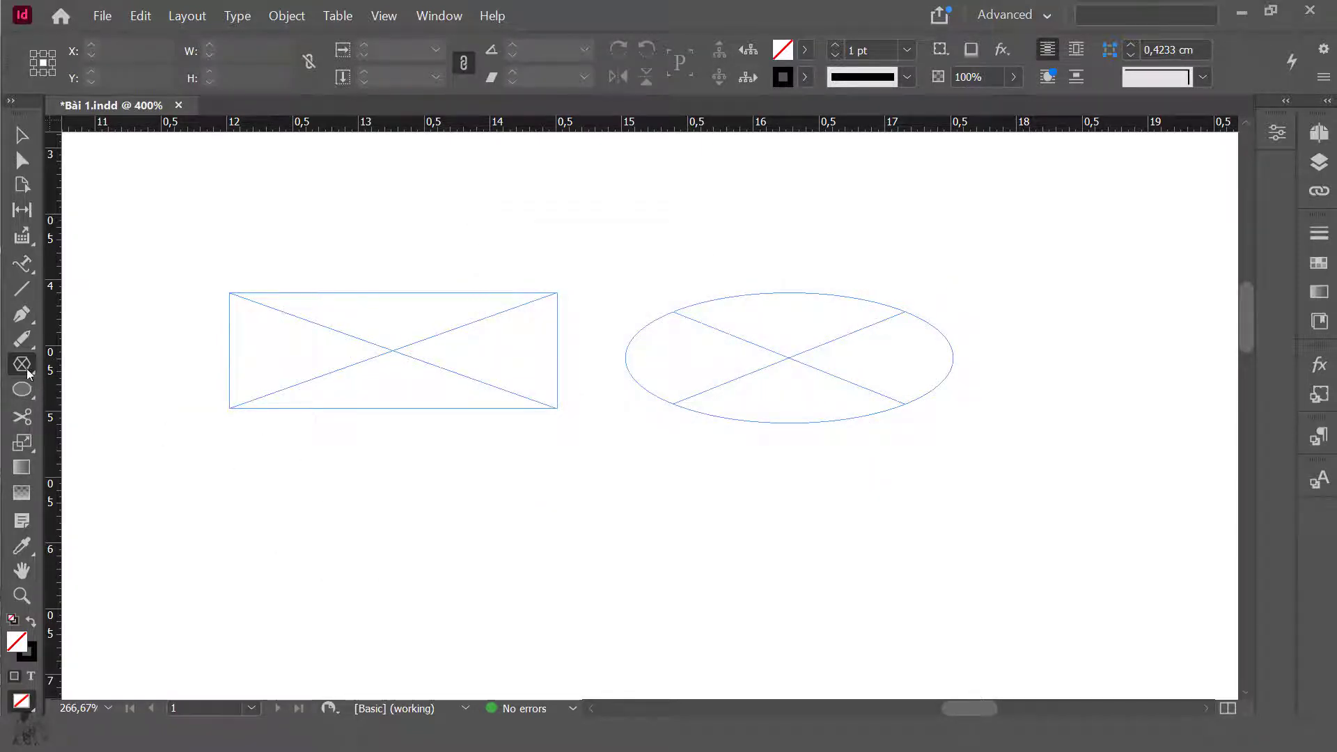
left_click_drag(29, 374, 28, 374)
left_click(132, 387)
left_click(418, 513)
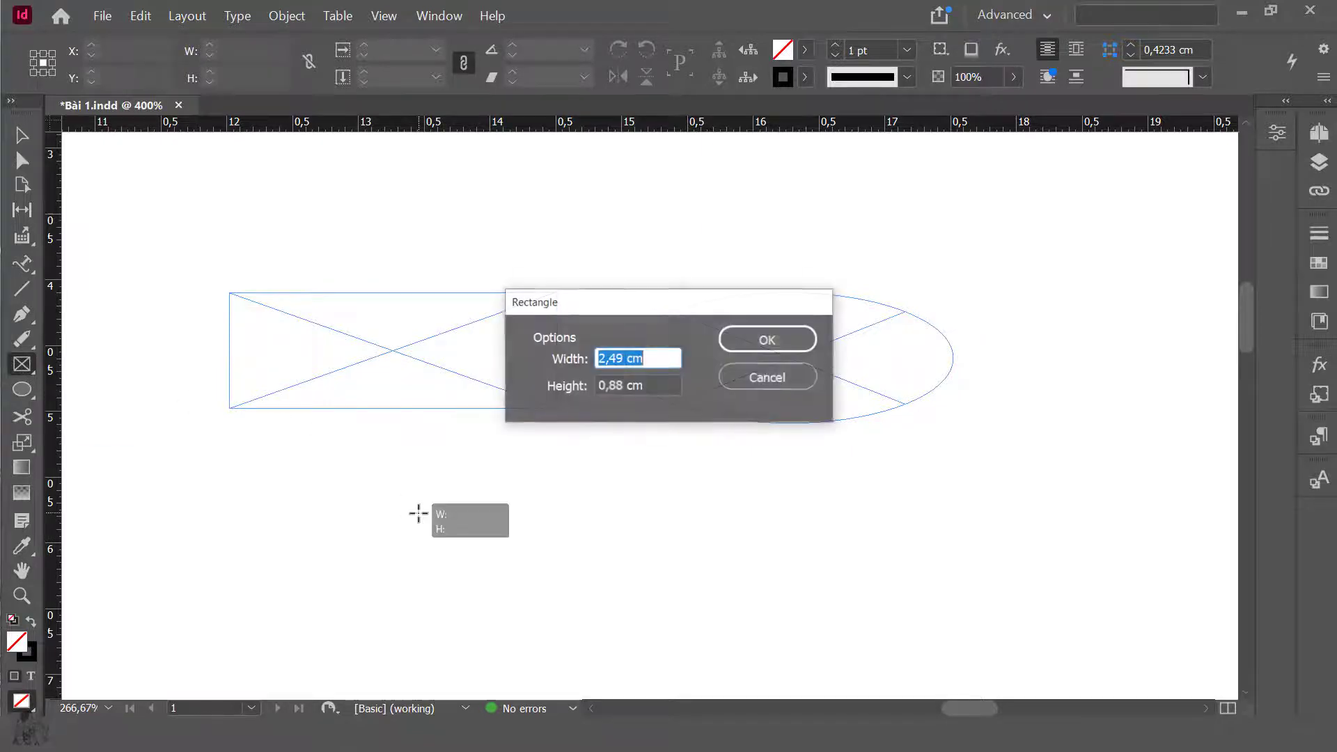
left_click_drag(722, 302, 870, 215)
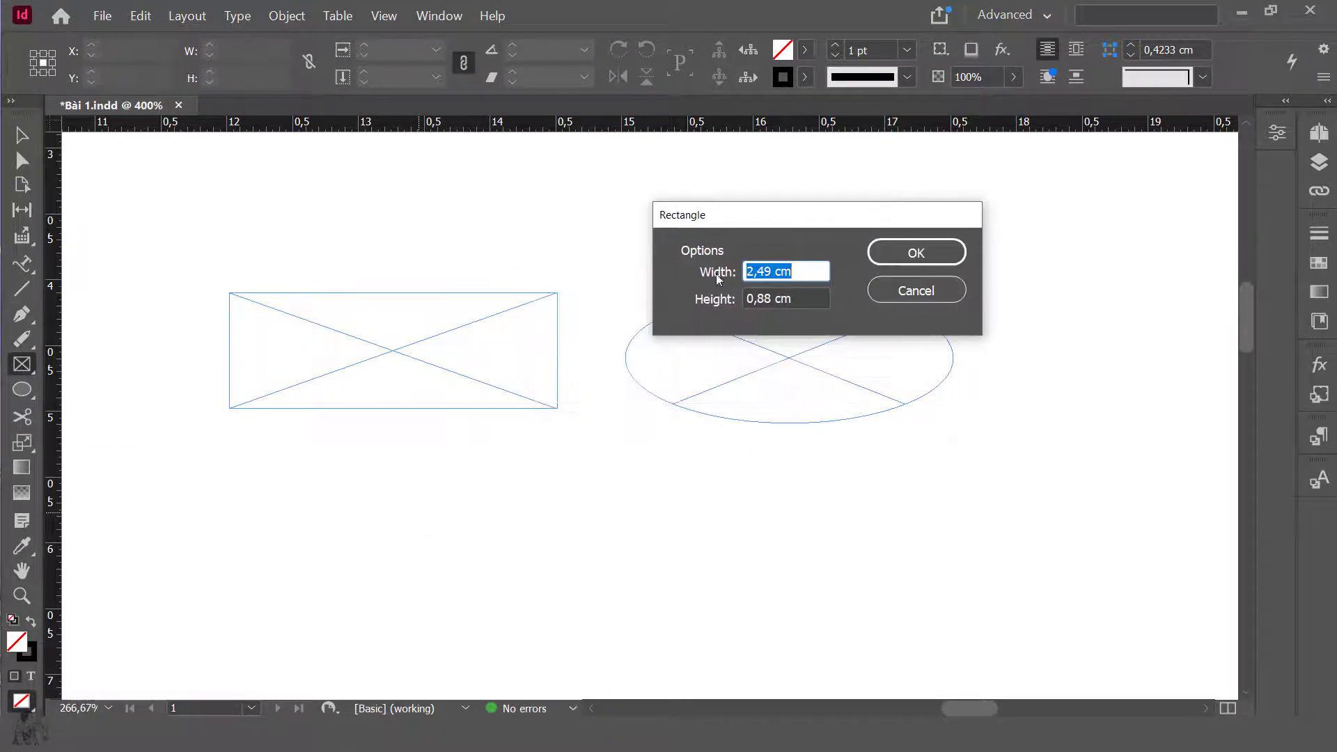
left_click(944, 291)
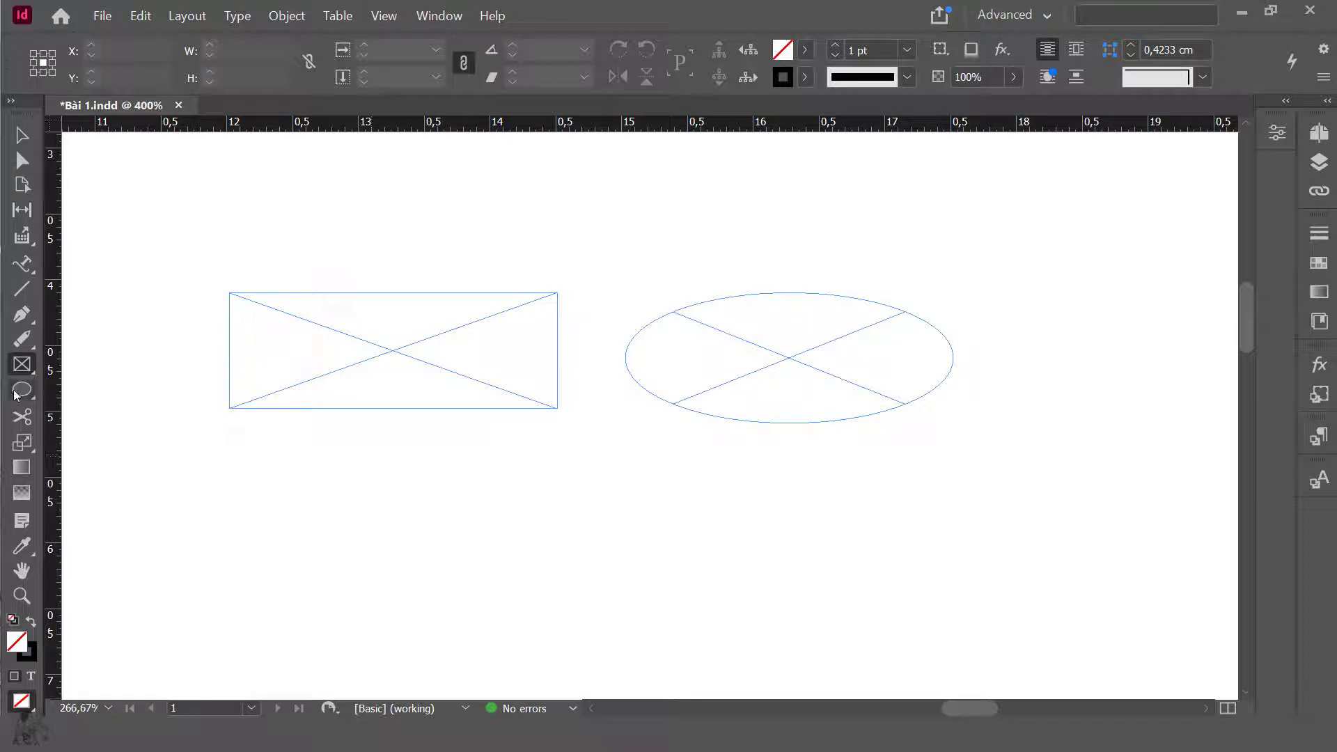
Draw a six-sided polygon frame about 1,5 × 0,8 cm to the right of the ellipse frame.
left_click_drag(22, 364, 22, 363)
left_click(98, 436)
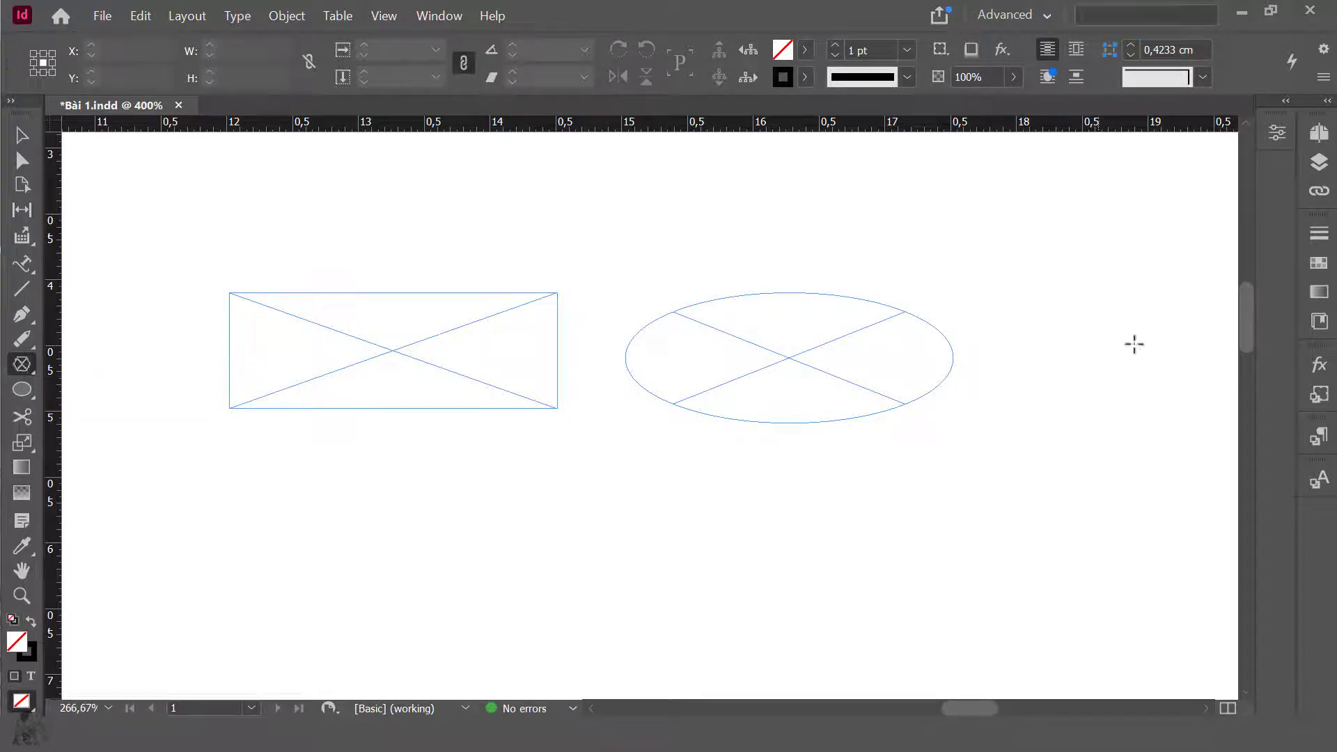
left_click_drag(1059, 351, 1193, 467)
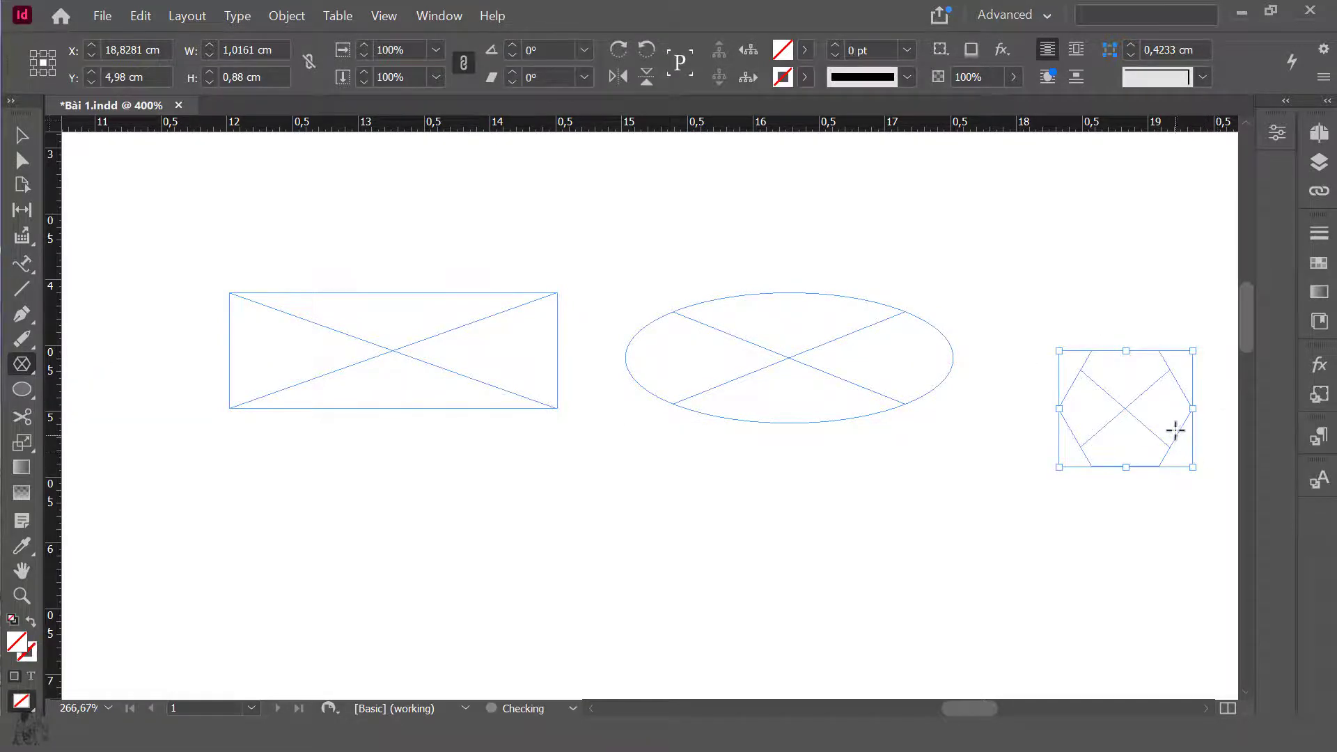
key("ctrl+z")
left_click_drag(1007, 316, 1204, 423)
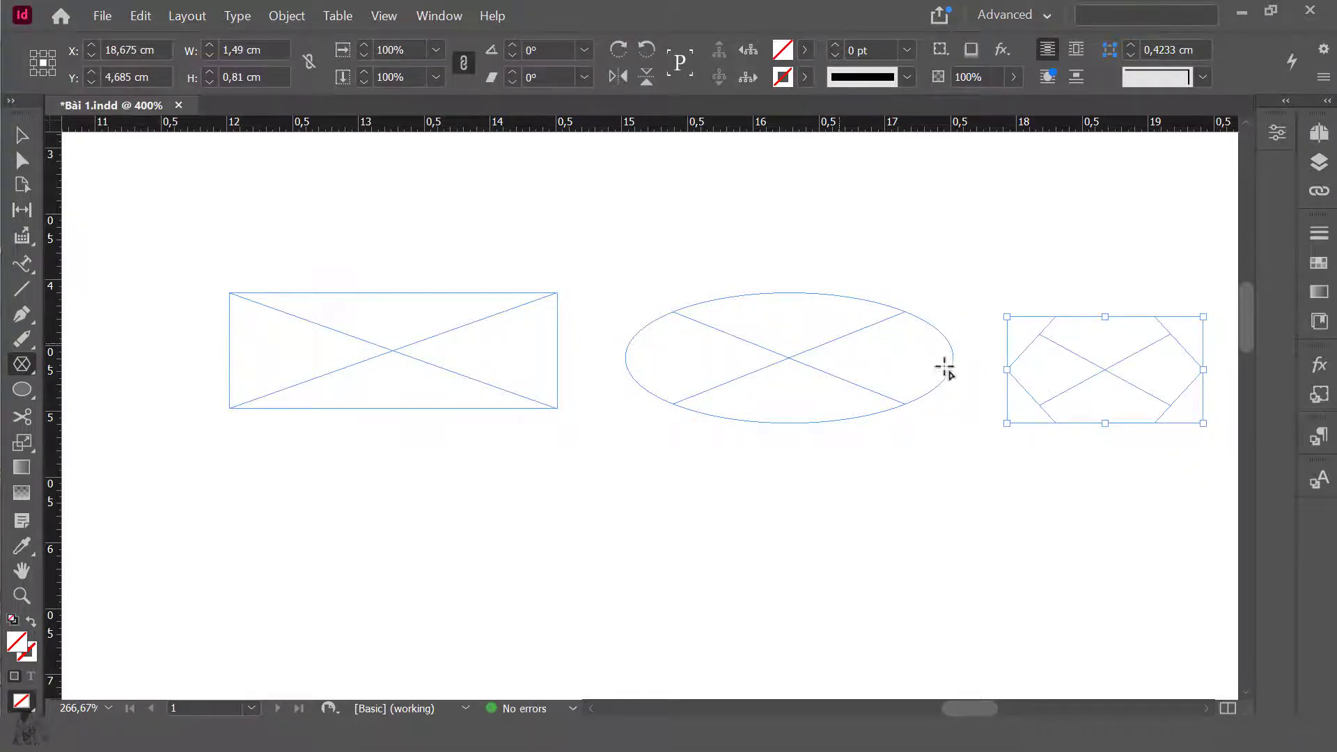
Try creating a rectangle frame 10 cm wide and 0 cm high below the existing frames, and undo it.
left_click_drag(945, 368, 863, 269)
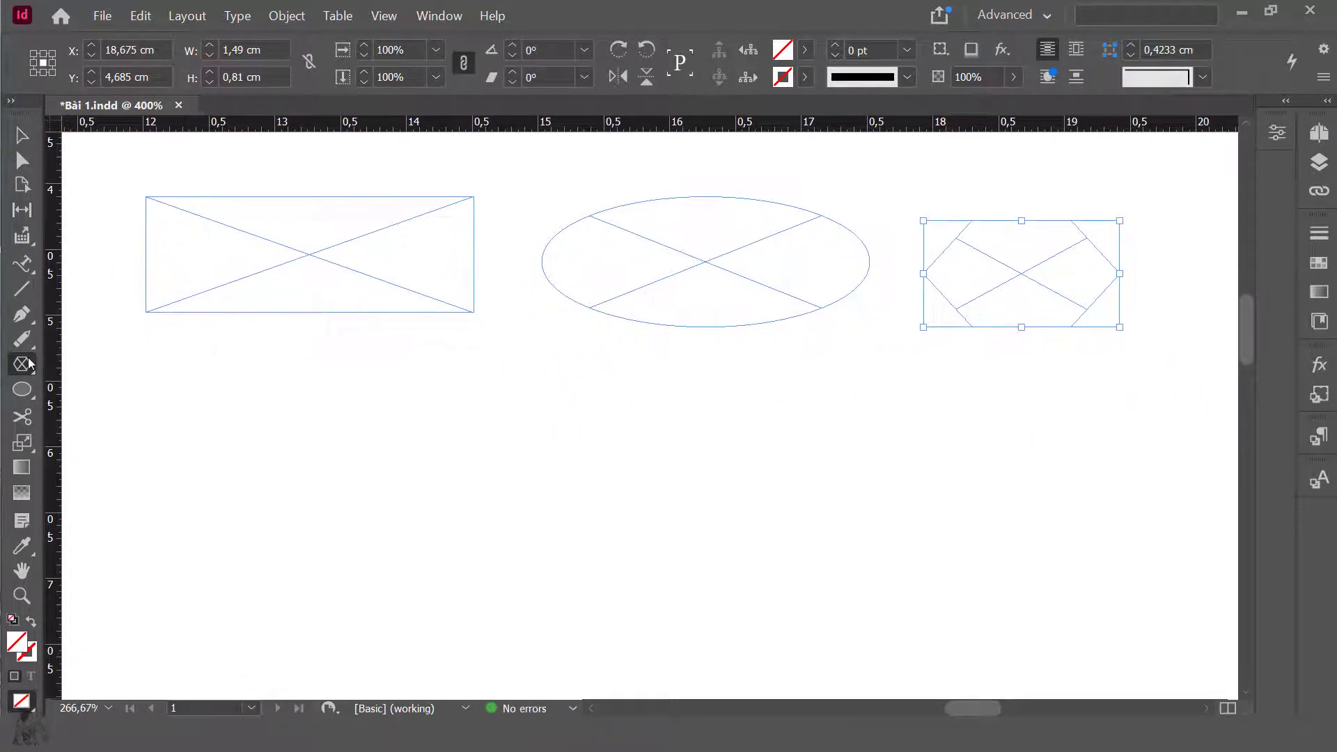
left_click_drag(30, 363, 77, 386)
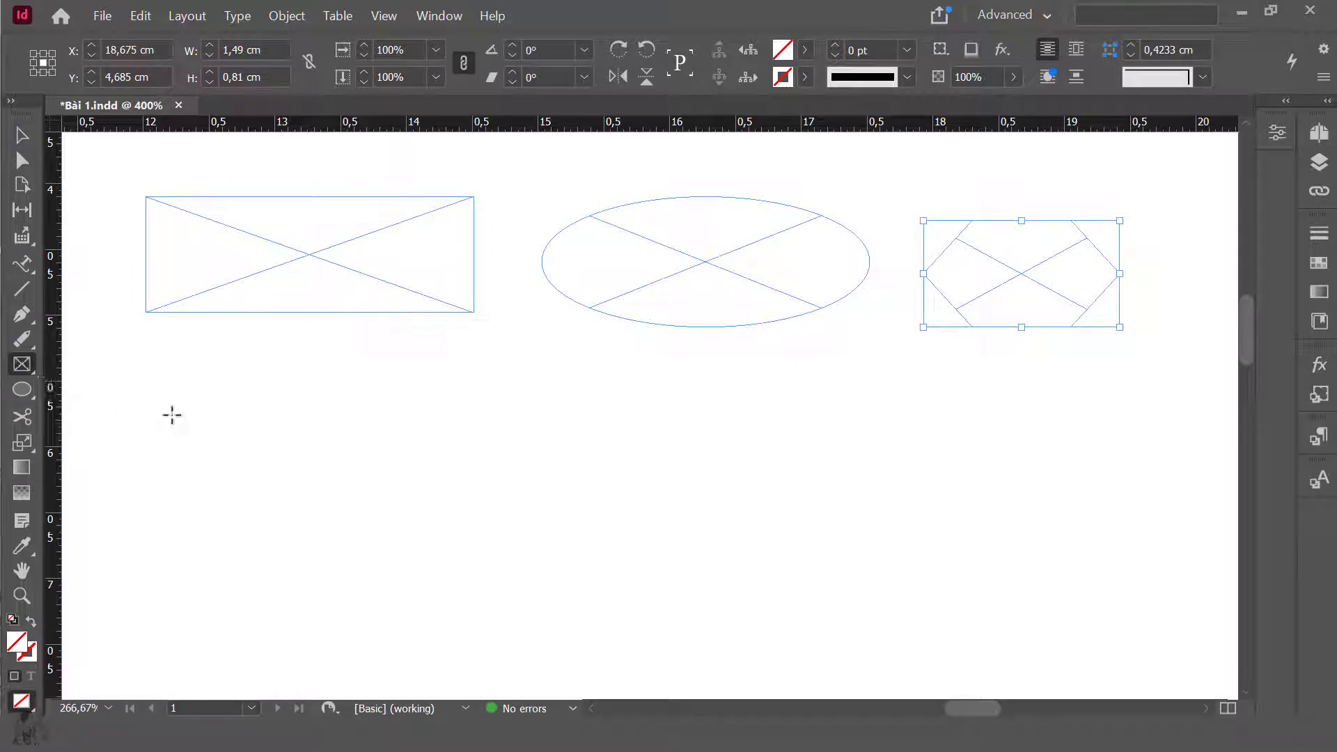
left_click(271, 460)
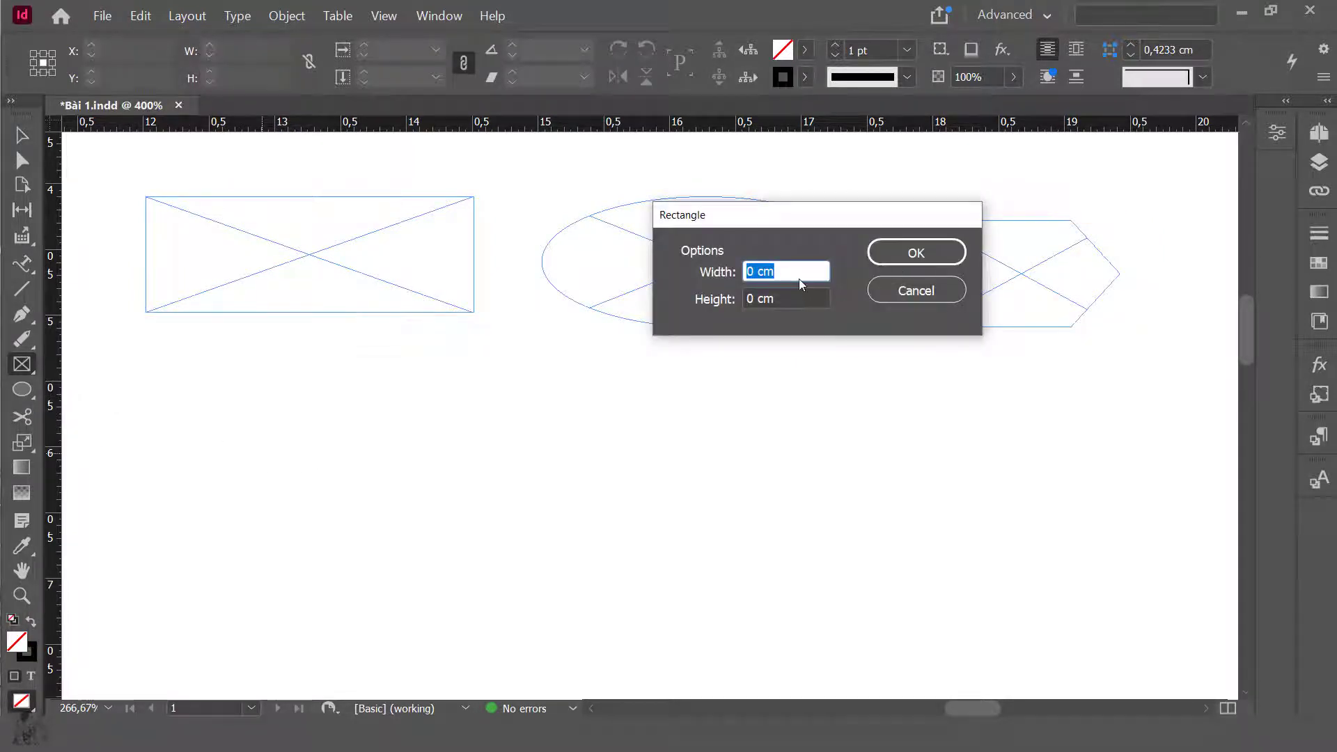
type("10")
key("Return")
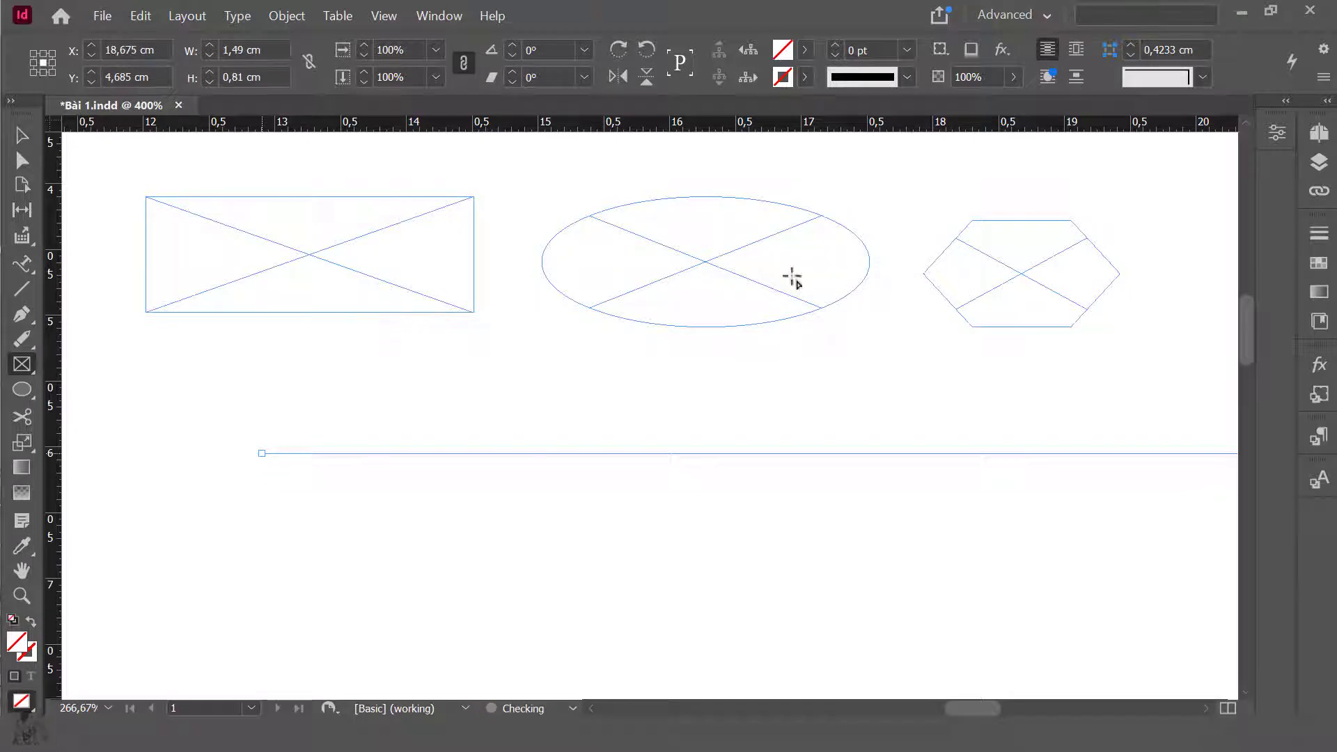
key("ctrl+z")
Try creating a 20 × 20 cm rectangle frame below the first rectangle frame, and undo it.
left_click(284, 388)
key("Tab")
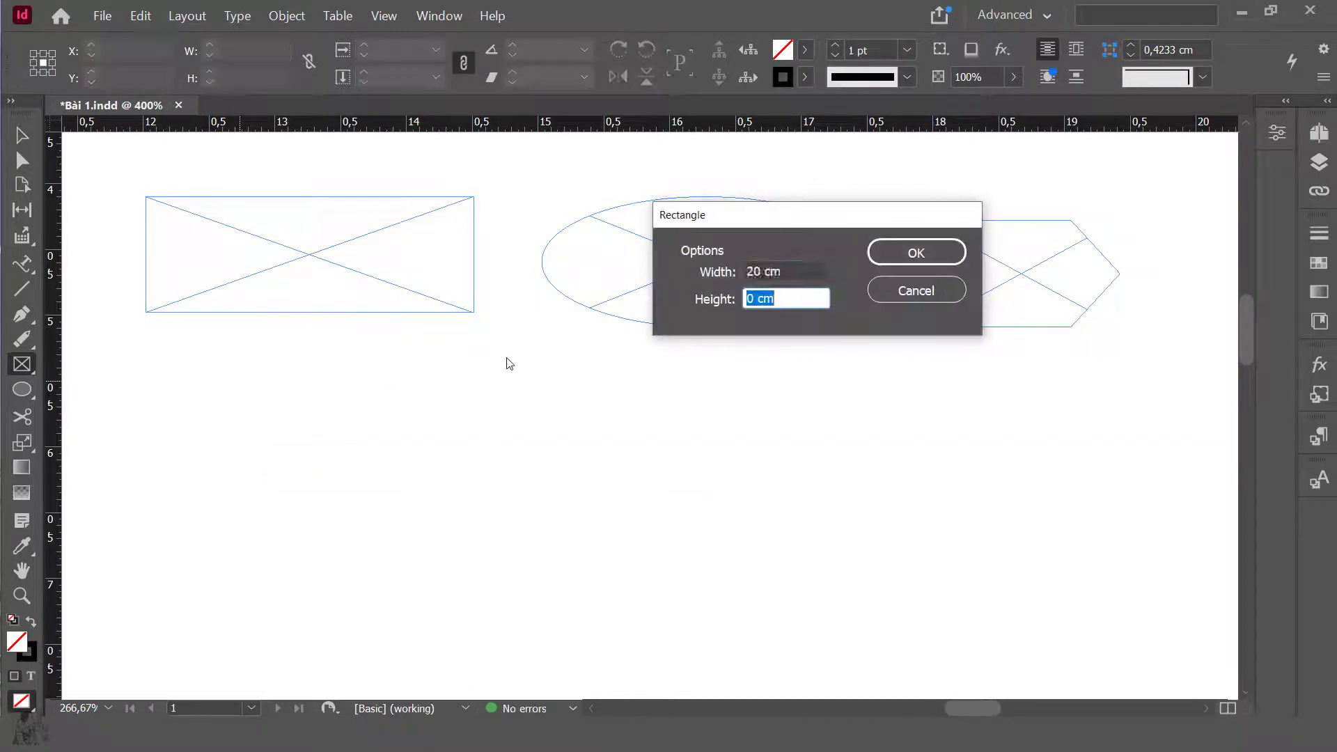
type("20")
key("Return")
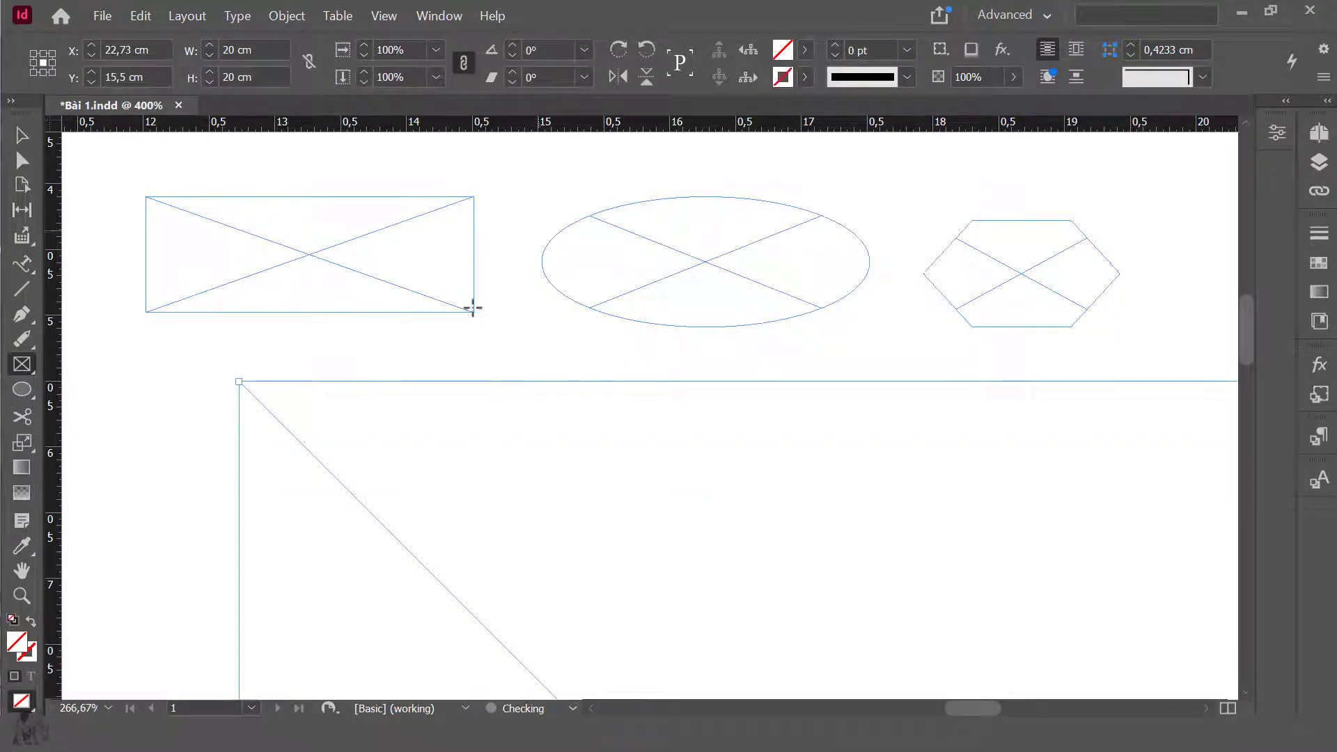
key("ctrl+z")
Try creating a 5 × 5 cm rectangle frame below the first rectangle frame, and undo it.
left_click(269, 403)
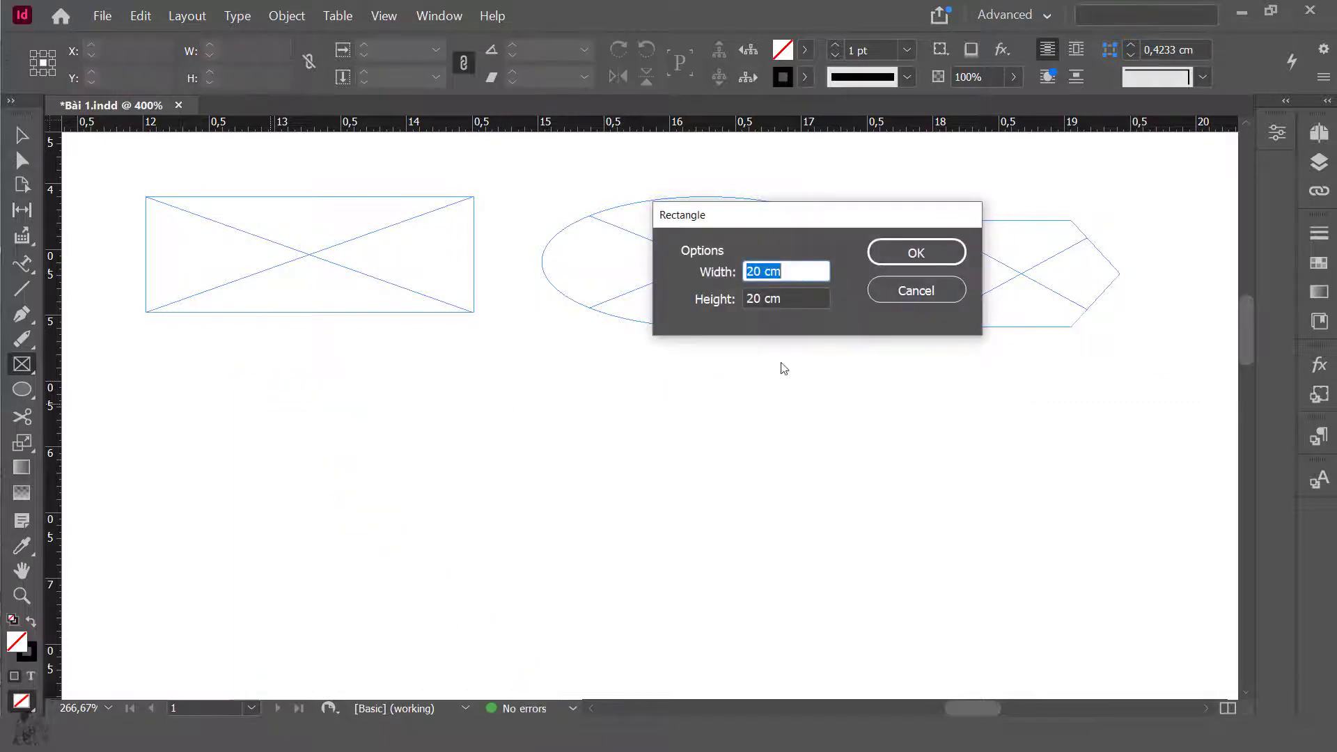
type("5")
key("Tab")
type("3")
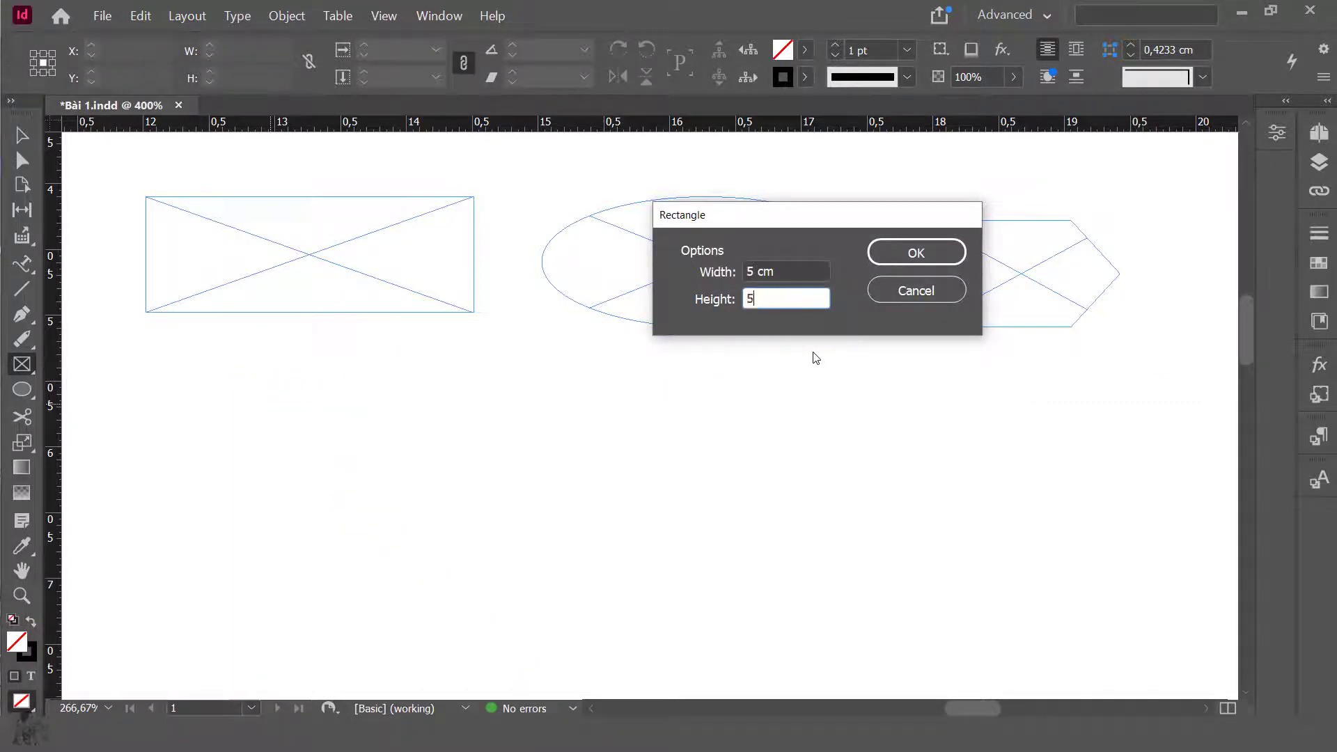
key("Return")
key("ctrl+z")
Create a 2 × 2 cm rectangle frame and place it below the first rectangle frame.
left_click(672, 389)
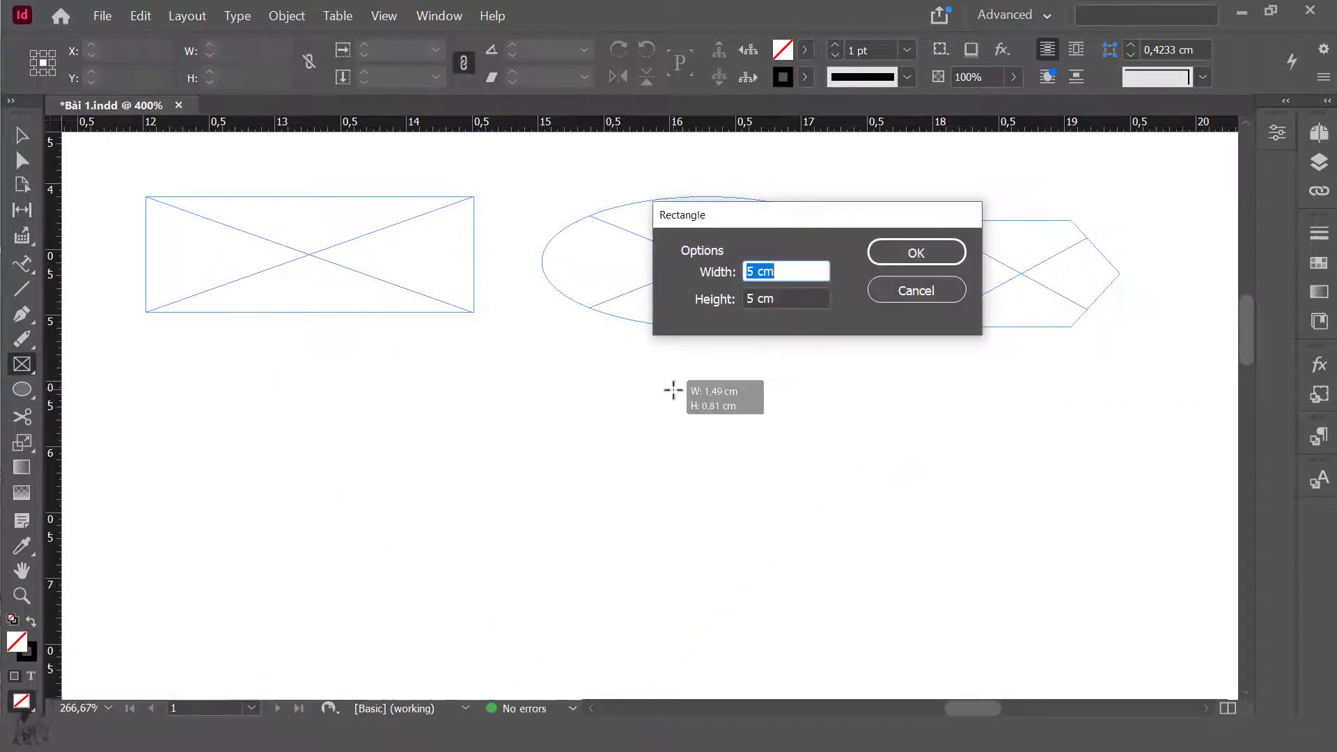
type("2")
key("Tab")
type("2")
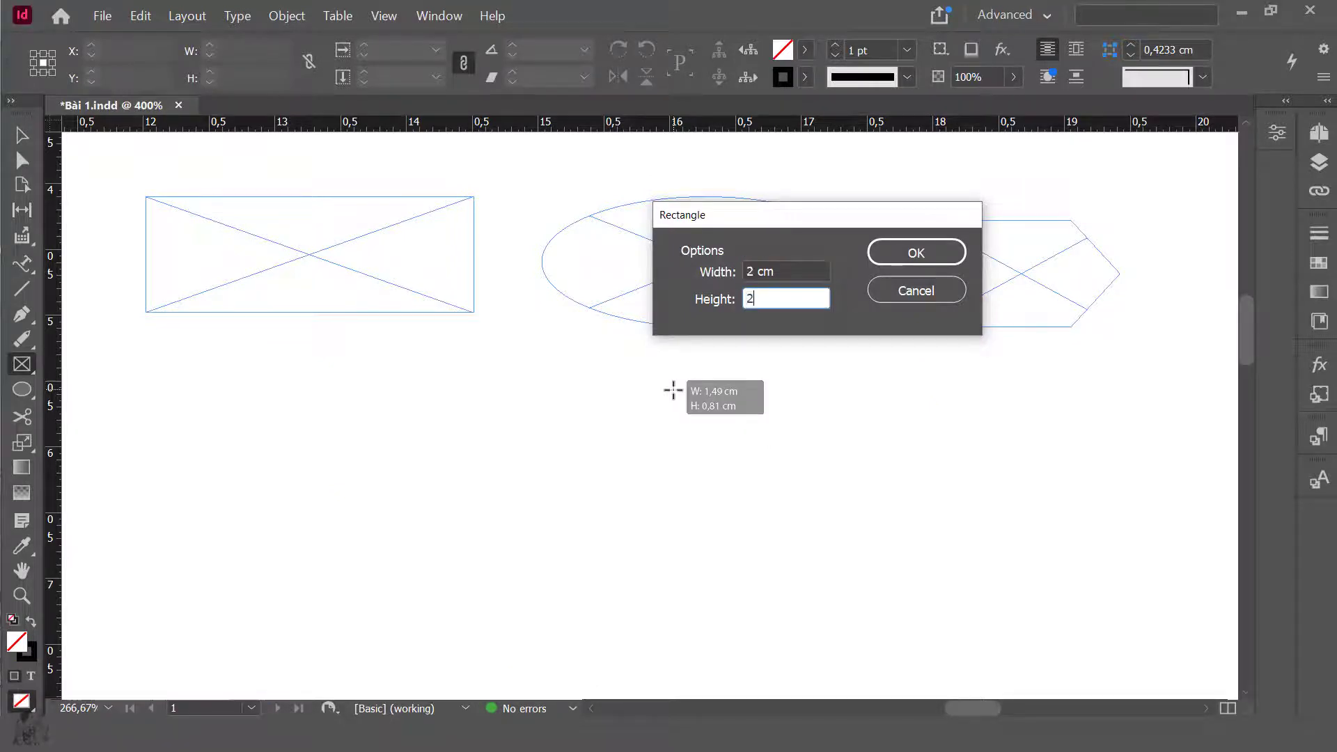
key("Return")
key("v")
left_click_drag(812, 524, 339, 483)
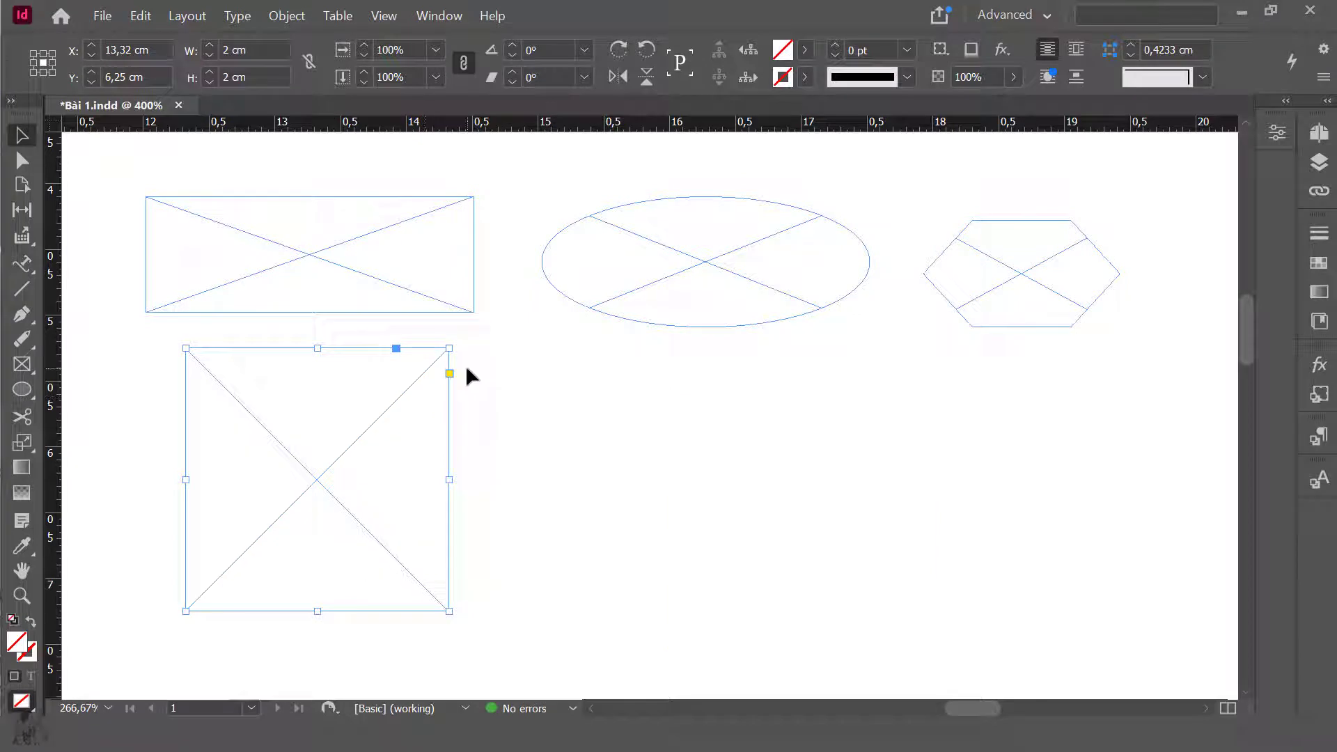
Create a circular ellipse frame 3 cm wide and 3 cm high below the existing ellipse frame.
left_click_drag(21, 370, 92, 417)
left_click(692, 487)
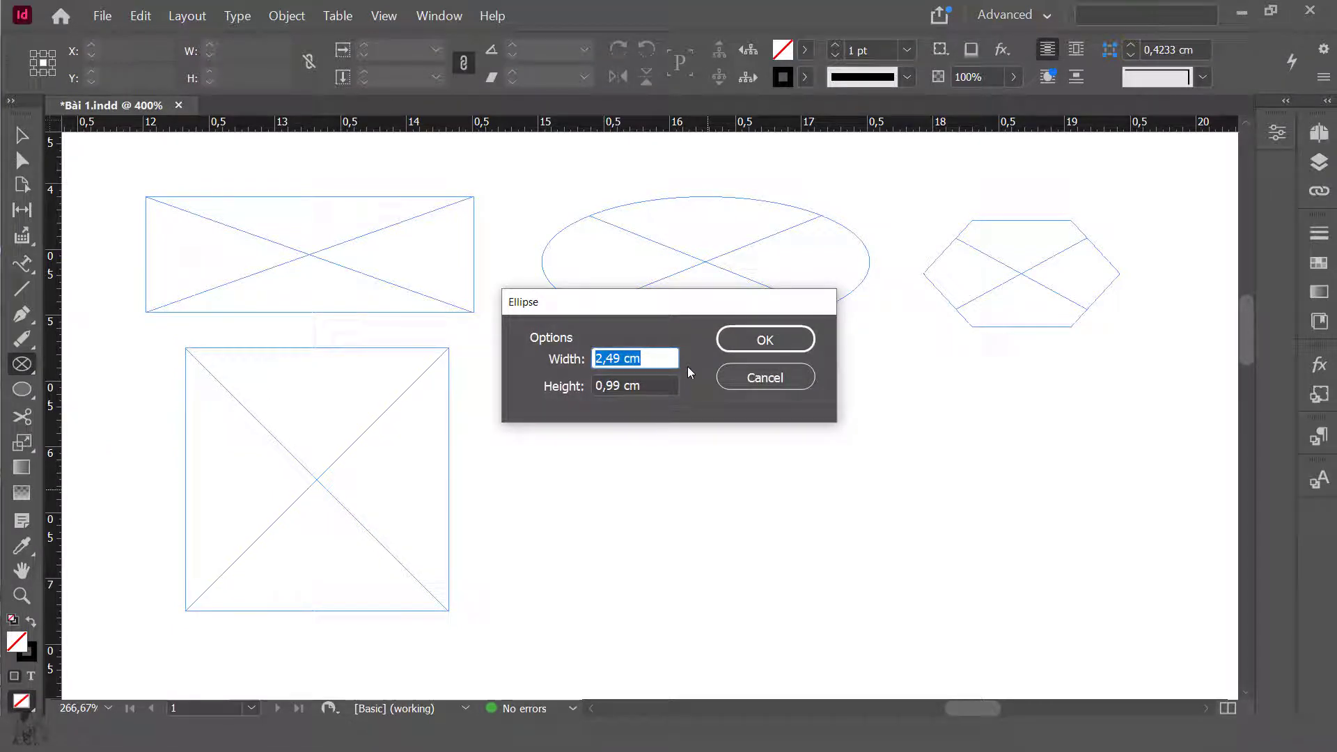
type("3")
key("Tab")
type("3")
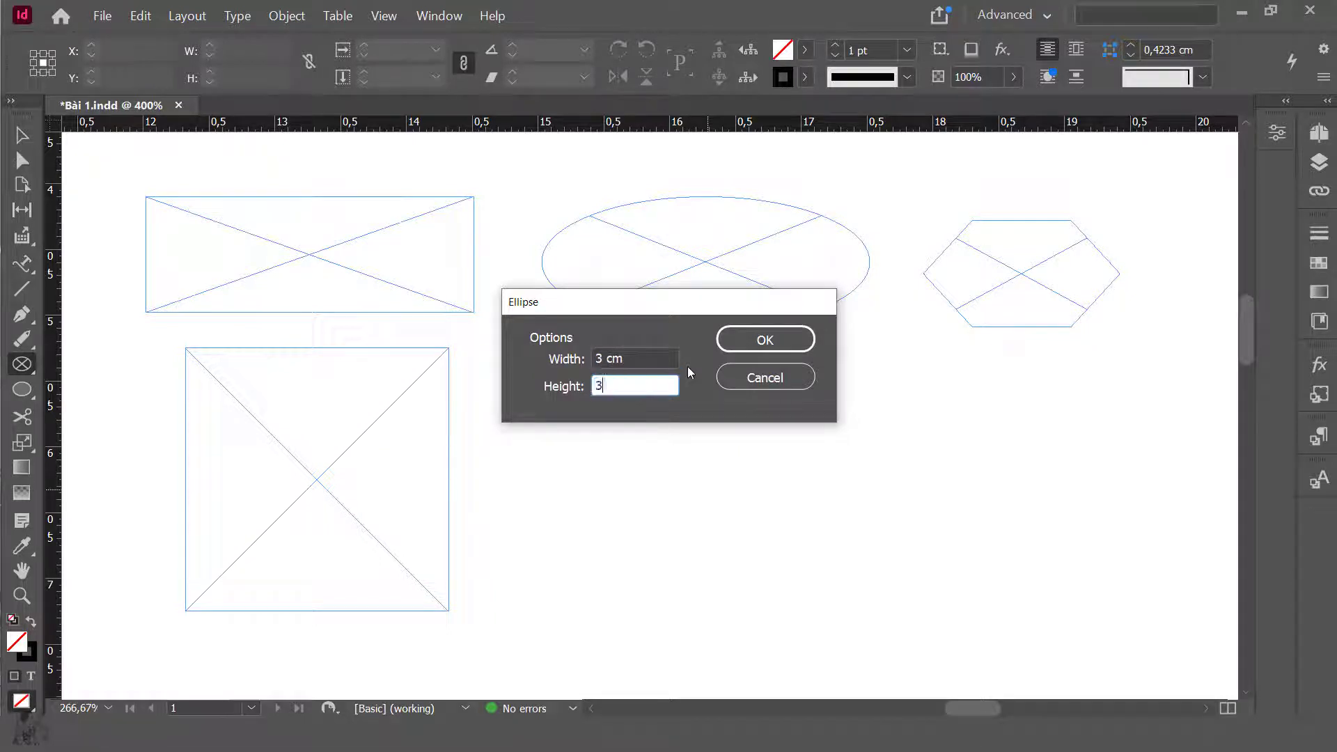
key("Return")
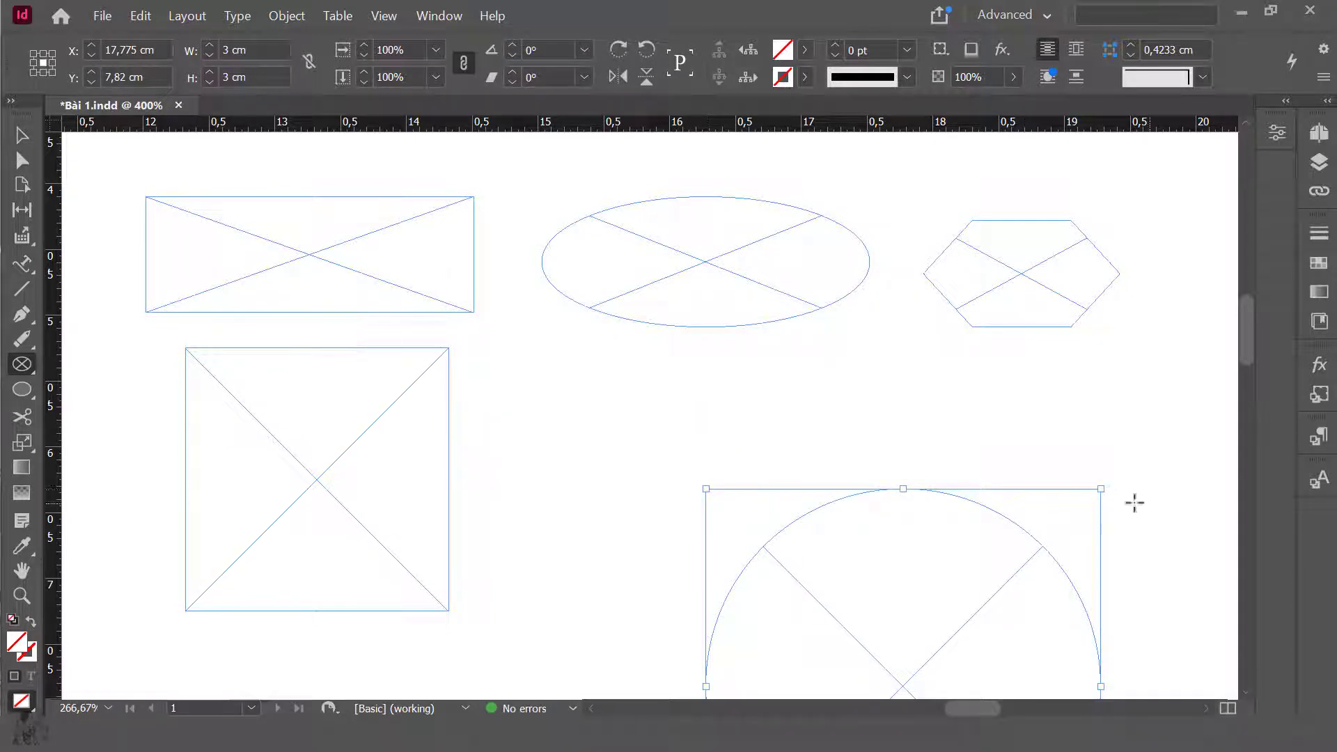
Shrink the circular frame to about 1,75 × 1,75 cm and place it below the ellipse frame.
left_click(1105, 489, "ctrl")
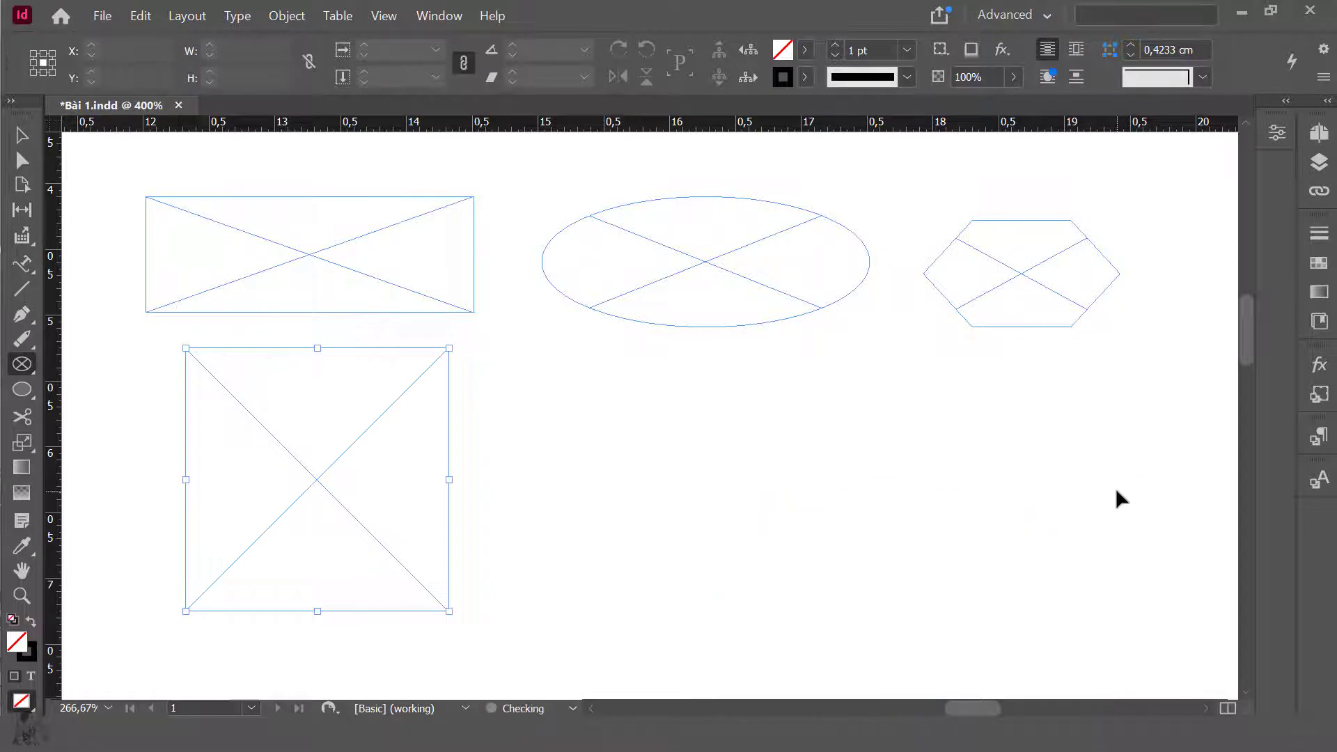
left_click(1103, 491, "ctrl")
left_click_drag(1101, 490, 1051, 550)
key("ctrl+z")
key("v")
left_click_drag(921, 508, 783, 481)
left_click_drag(746, 576, 729, 475)
Start a polygon frame below the hexagonal frame with a width of 2 cm and a height of 2 cm.
scroll(799, 480, "right", 5)
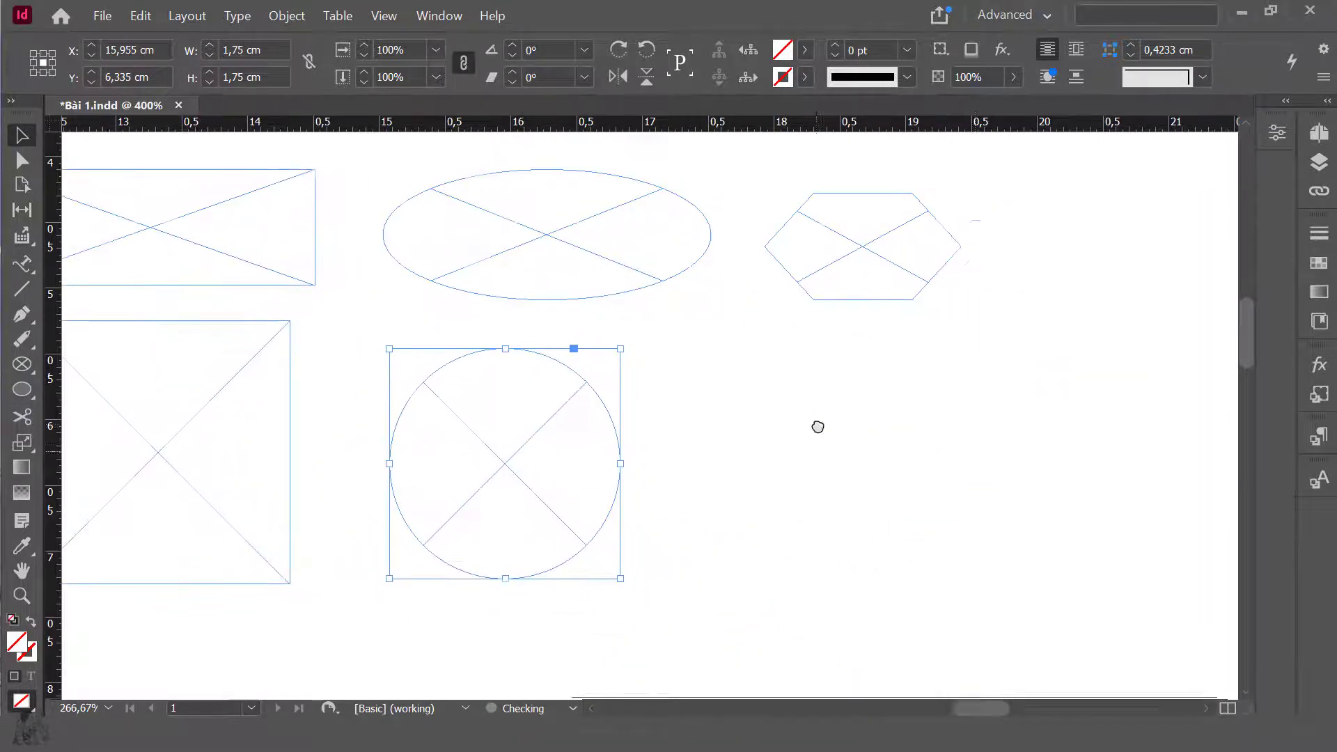
left_click(23, 365)
left_click_drag(26, 368, 120, 446)
left_click(782, 447)
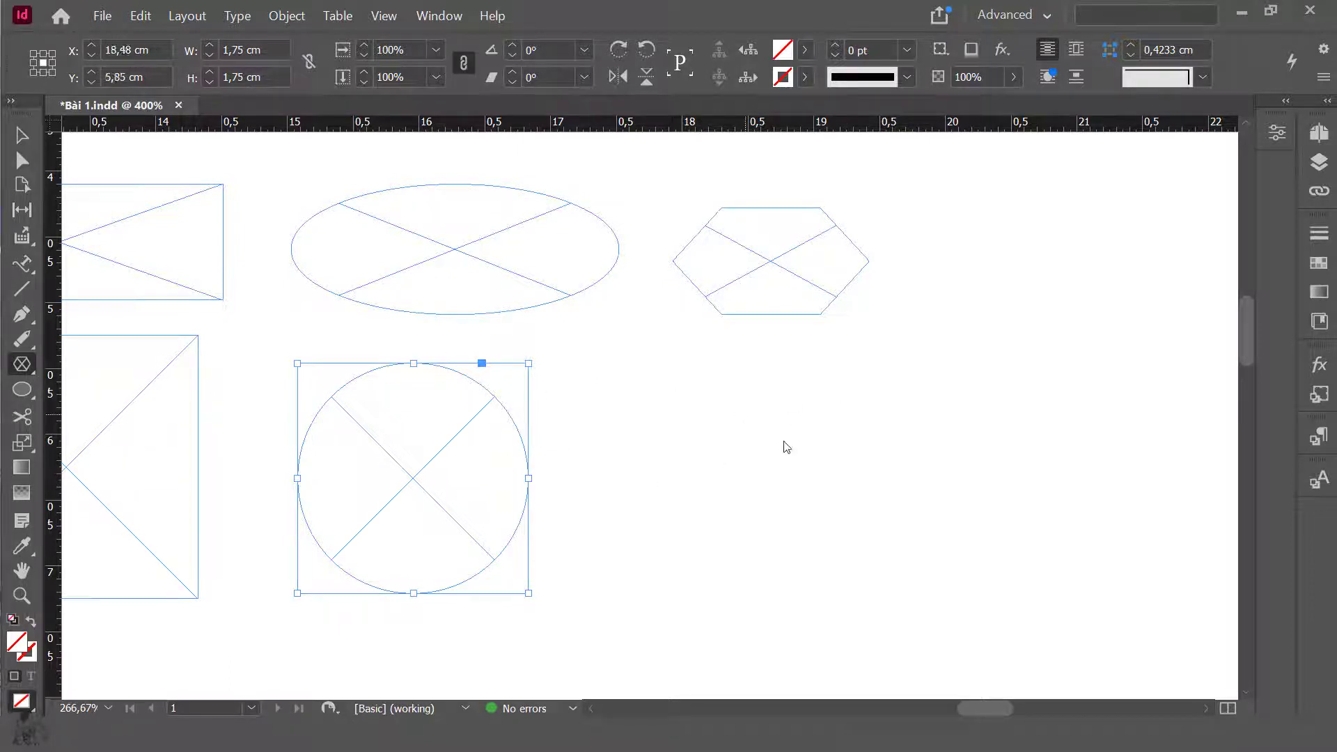
left_click_drag(742, 236, 921, 242)
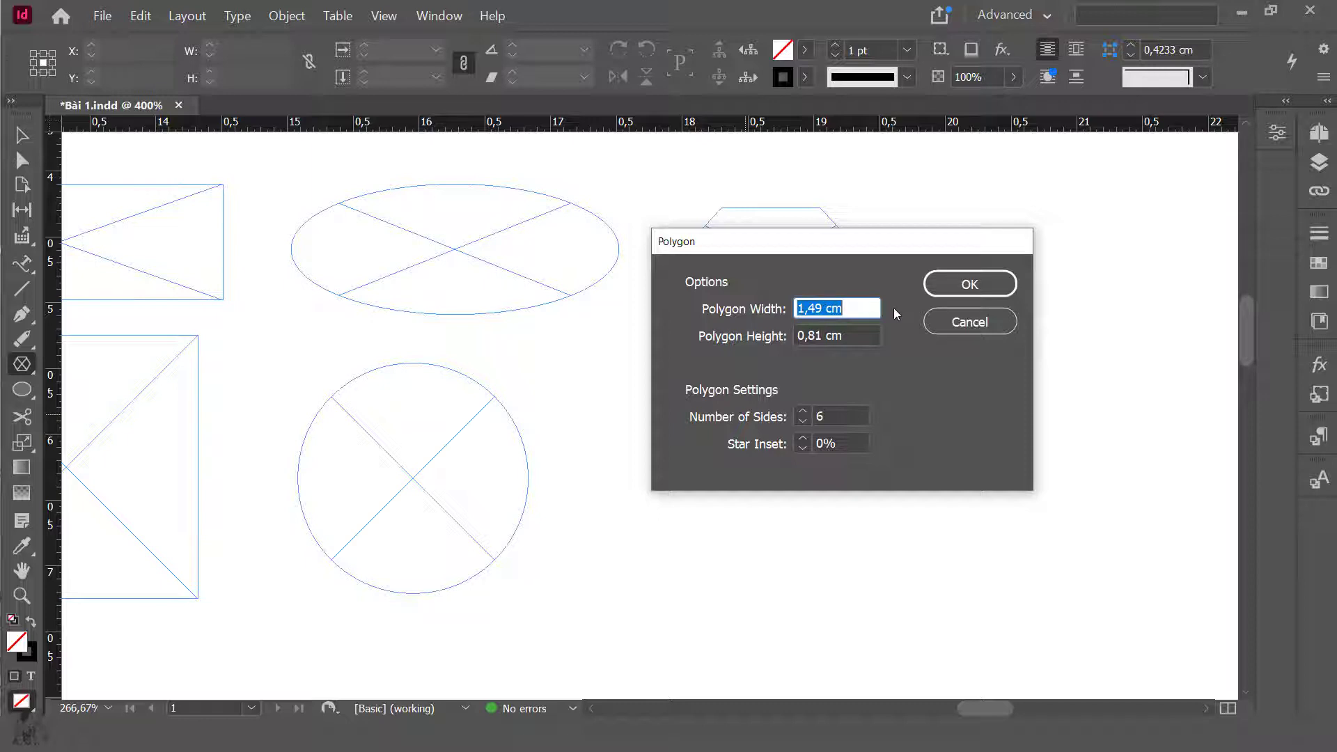
type("2")
key("Tab")
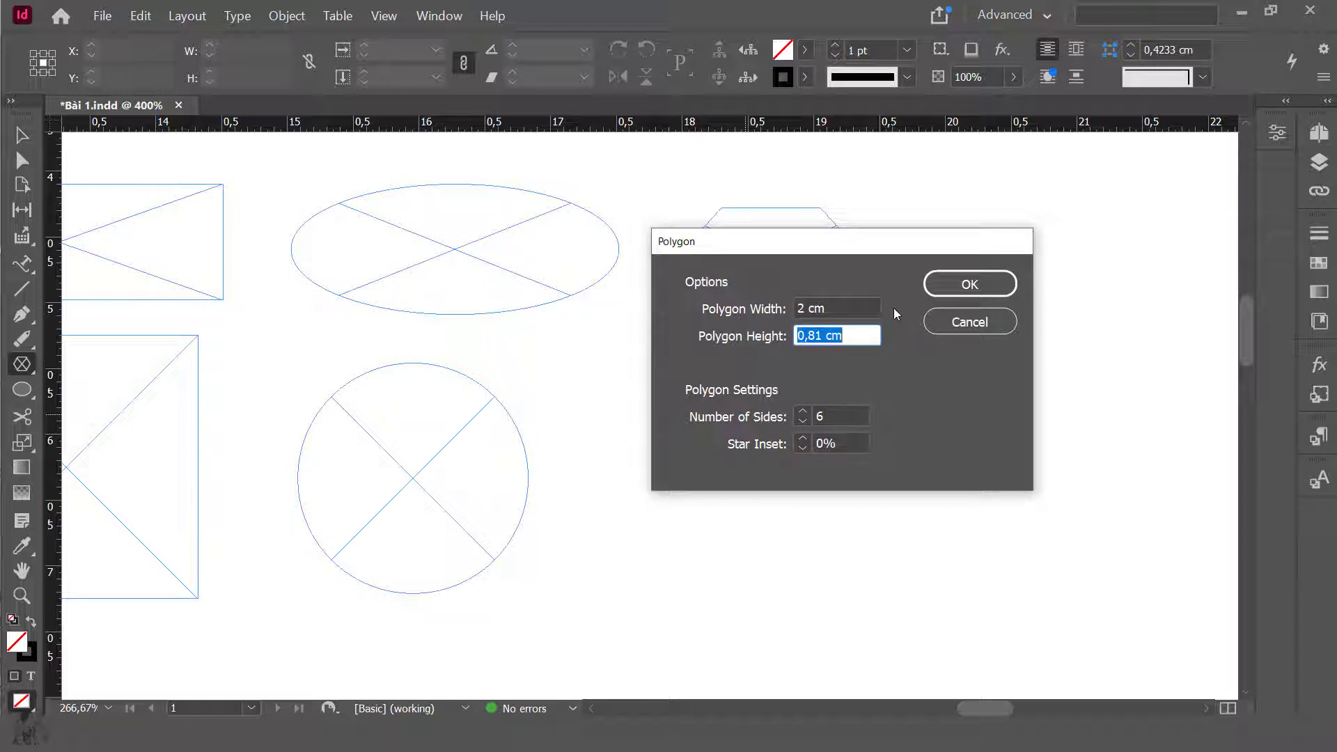
type("2")
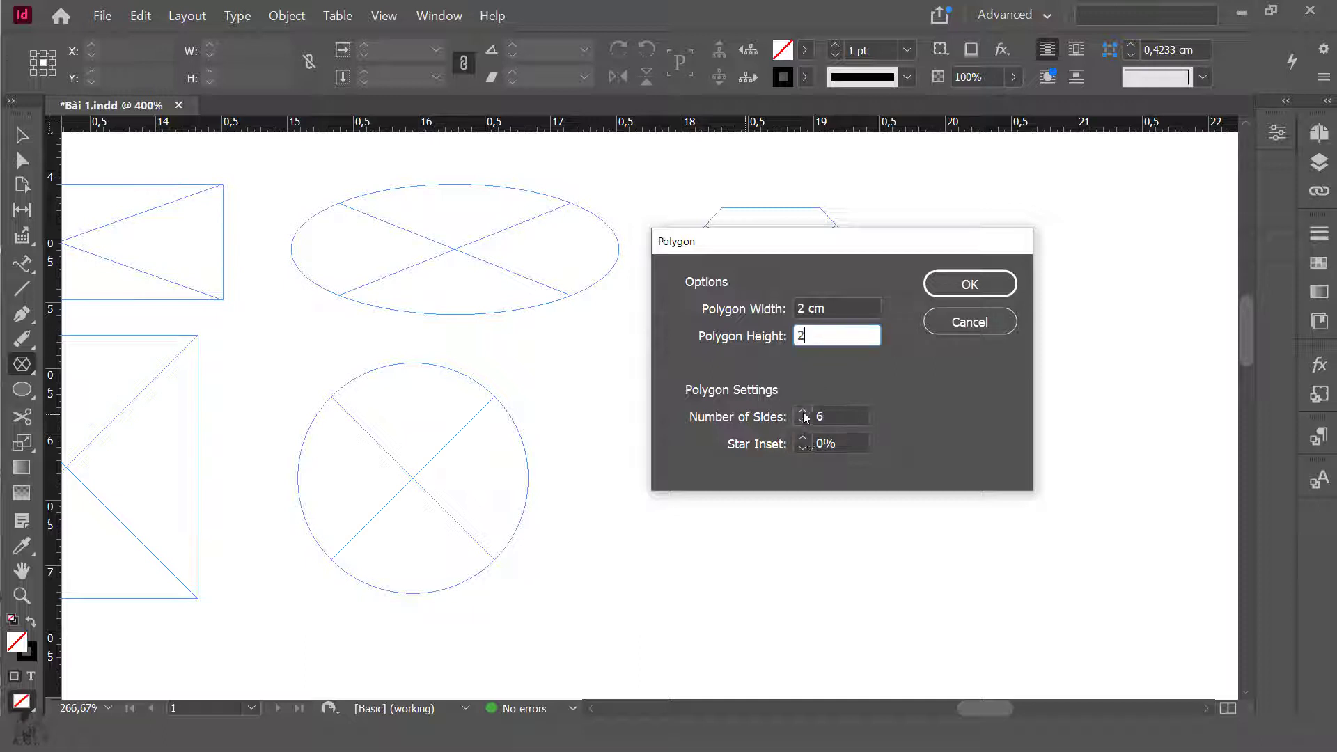
Set the polygon to 8 sides with a small star inset and create the frame.
left_click_drag(833, 249, 1005, 378)
key("Tab")
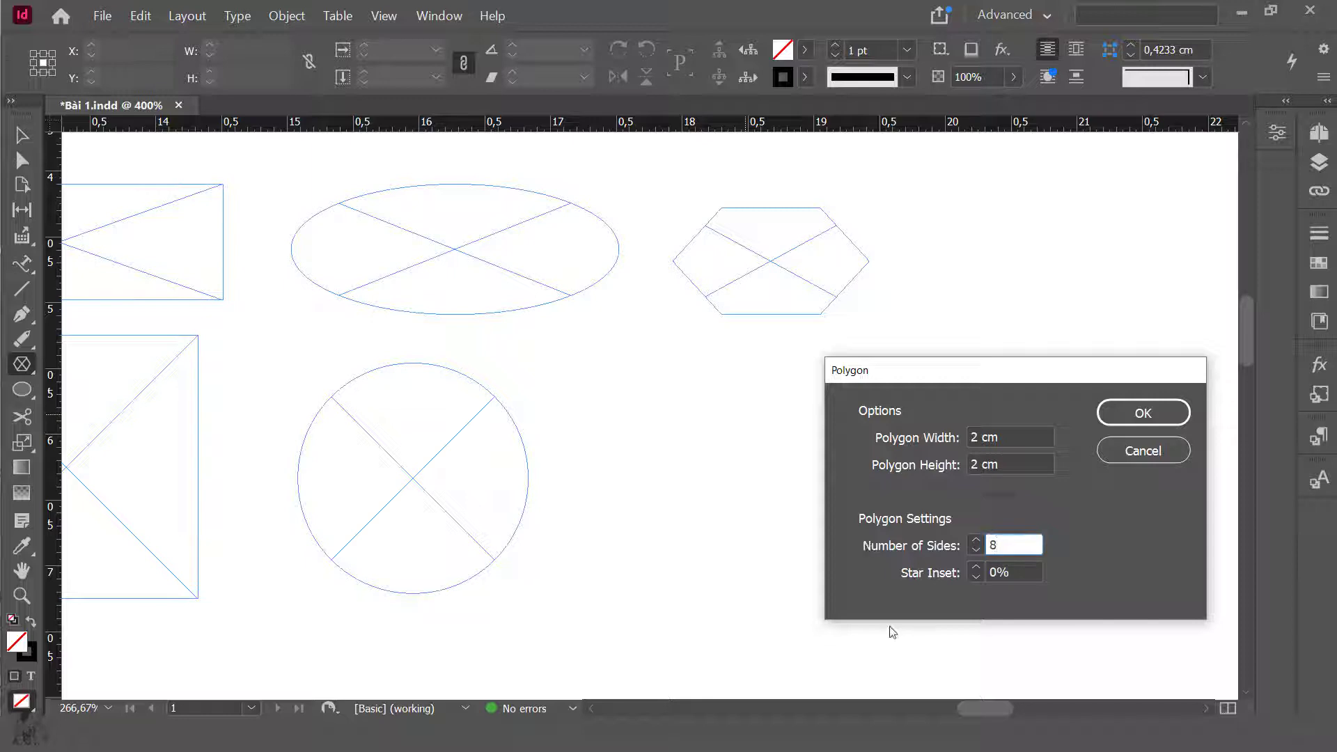
left_click(999, 568)
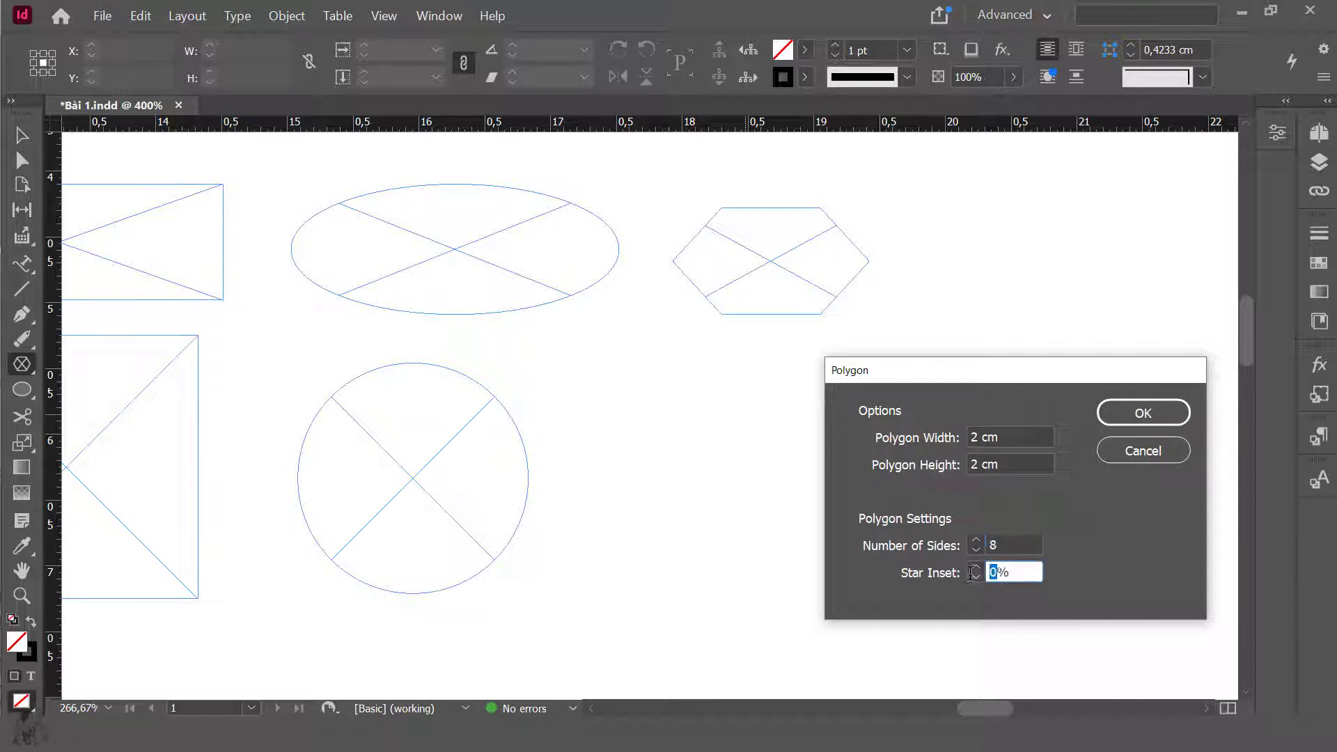
key("Return")
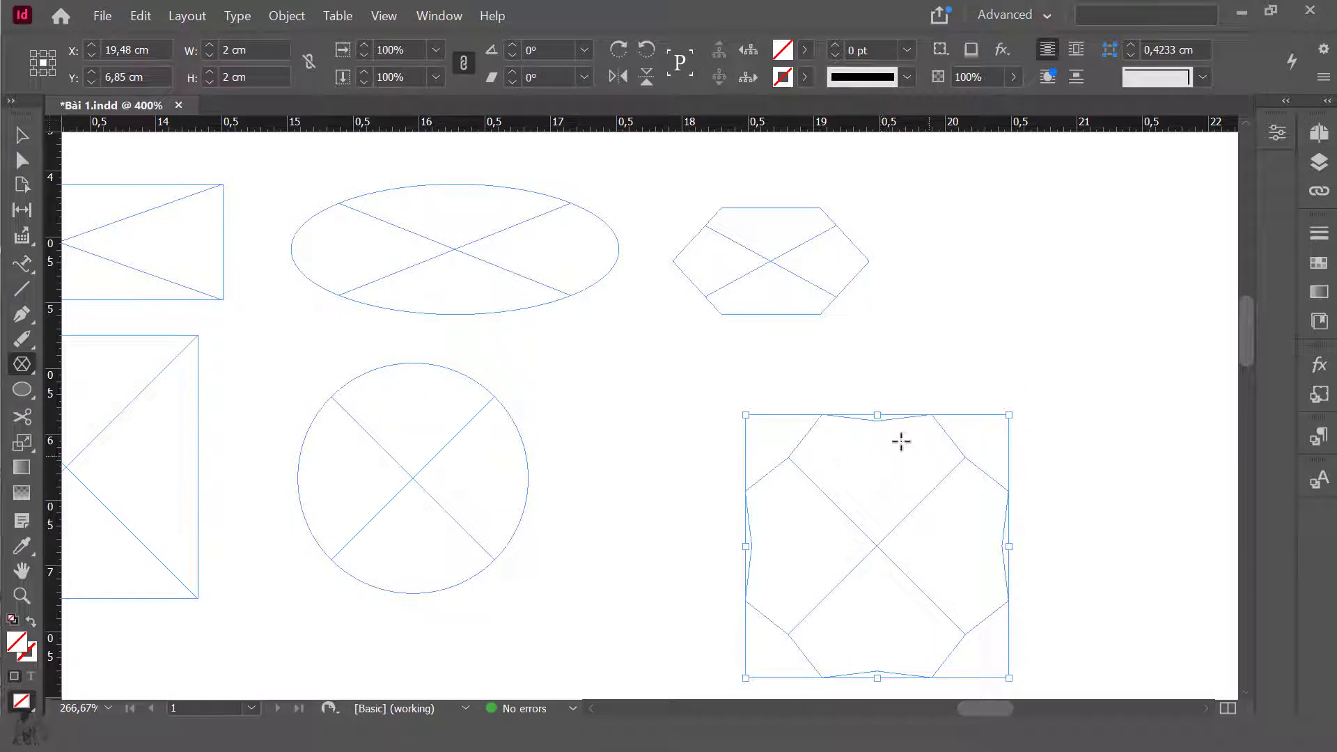
Move the eight-sided star-inset frame directly below the hexagonal frame, level with the circular frame, and deselect it.
left_click(22, 135)
left_click_drag(879, 555, 779, 484)
left_click(954, 399)
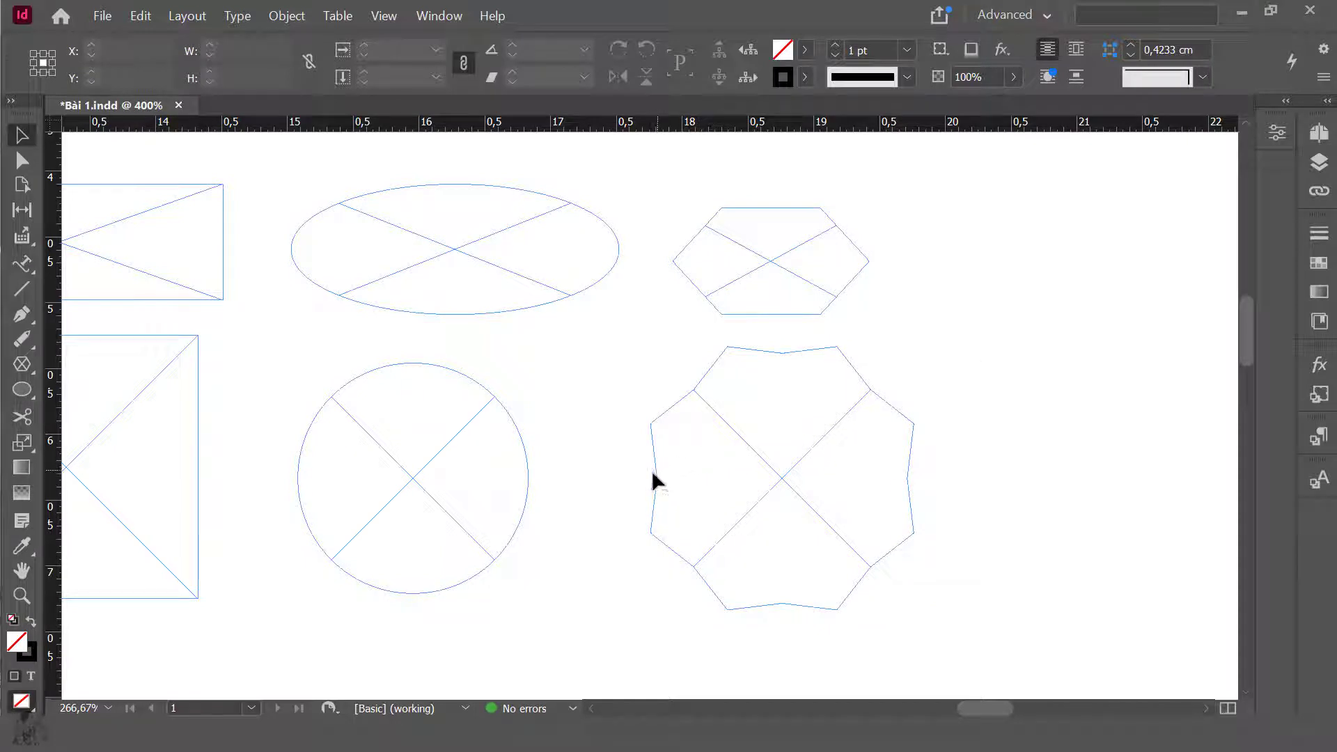
Create a five-sided polygon frame 2 cm wide and 2 cm high with 0% star inset, beside the eight-sided frame.
left_click(21, 363)
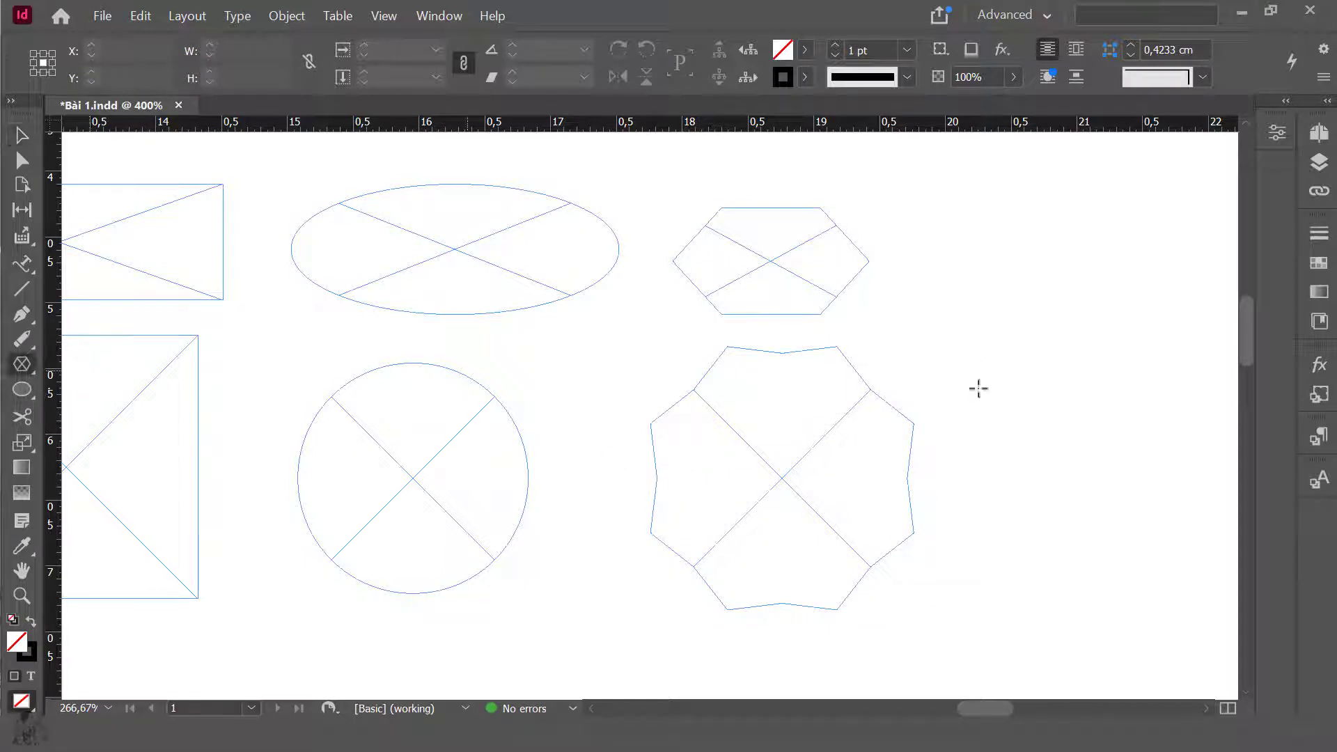
left_click(883, 337)
double_click(1000, 576)
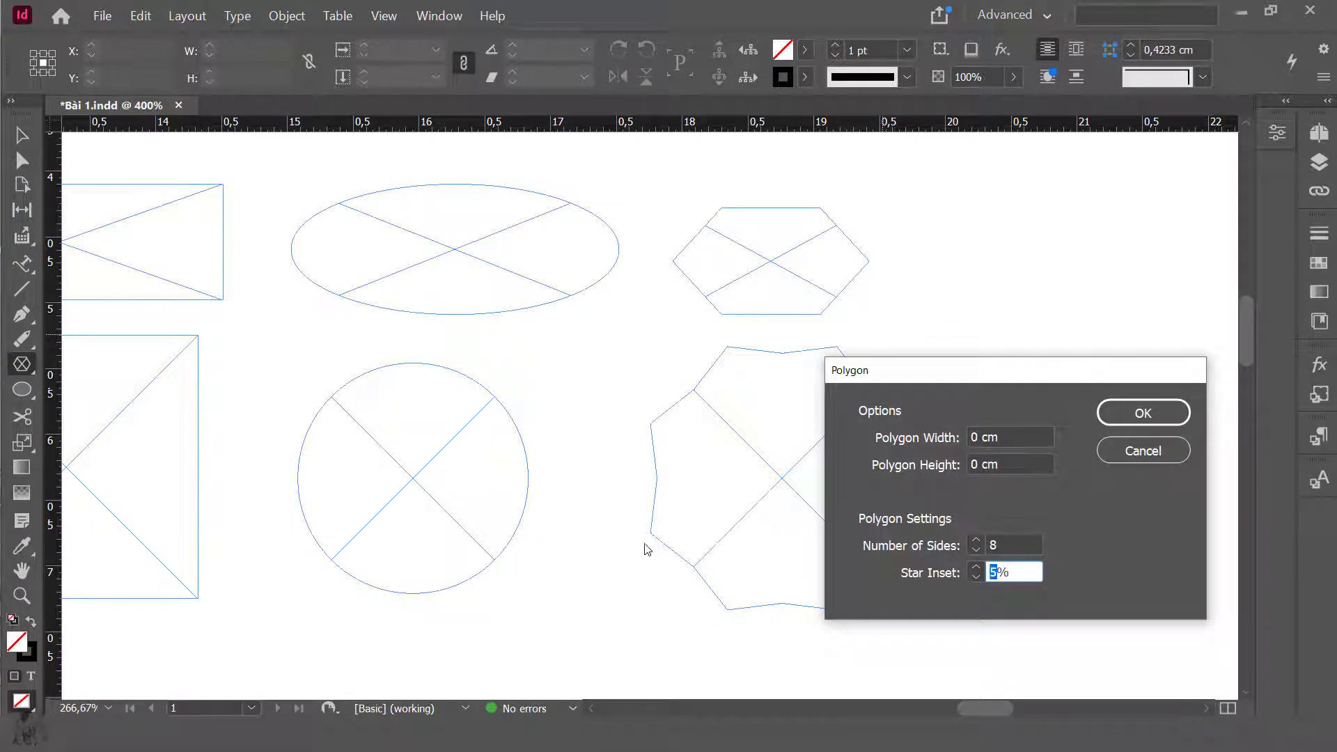
double_click(1007, 546)
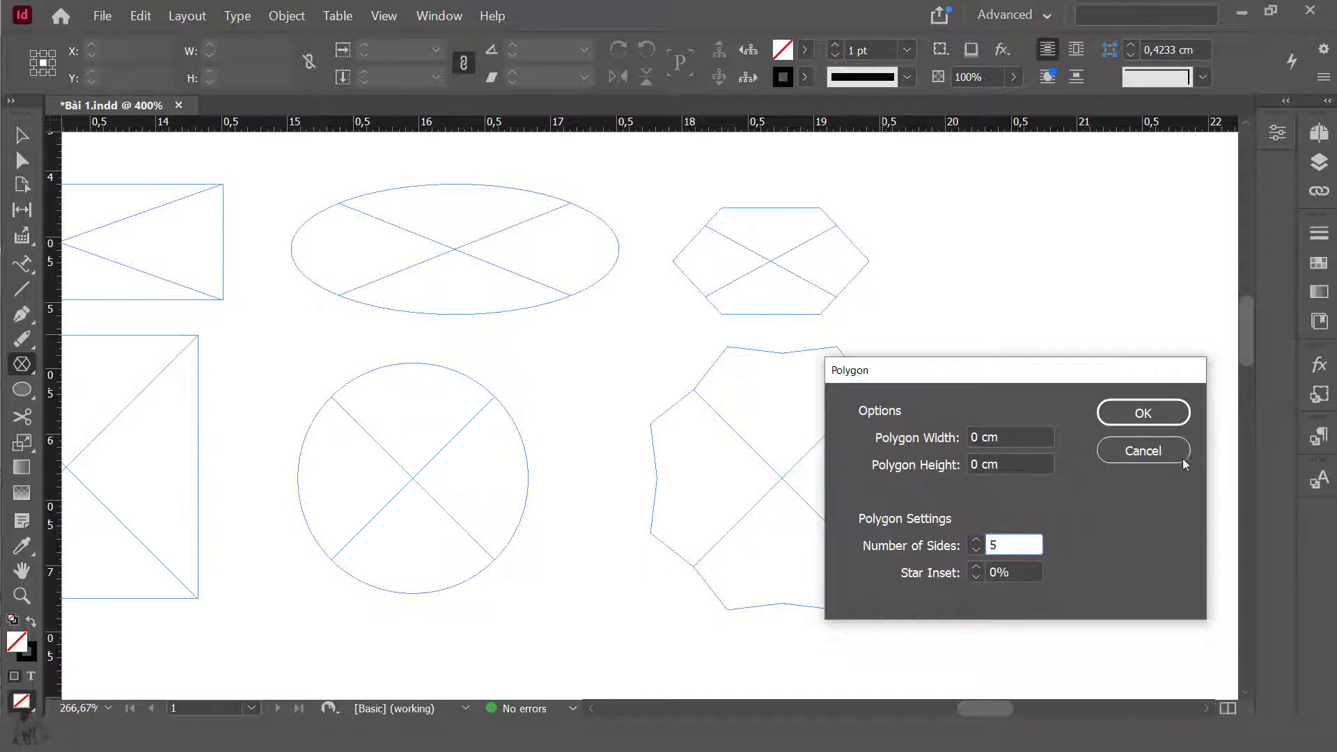
double_click(977, 437)
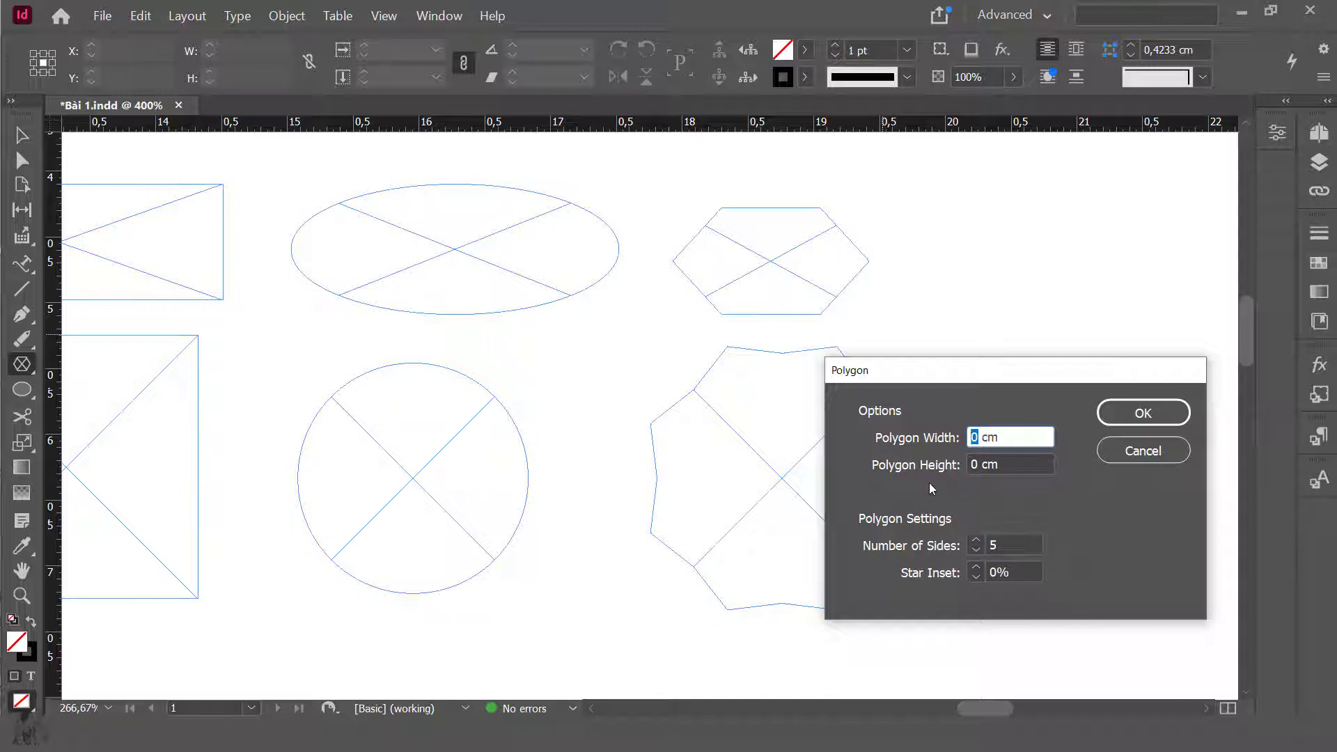
type("2")
key("Tab")
type("2")
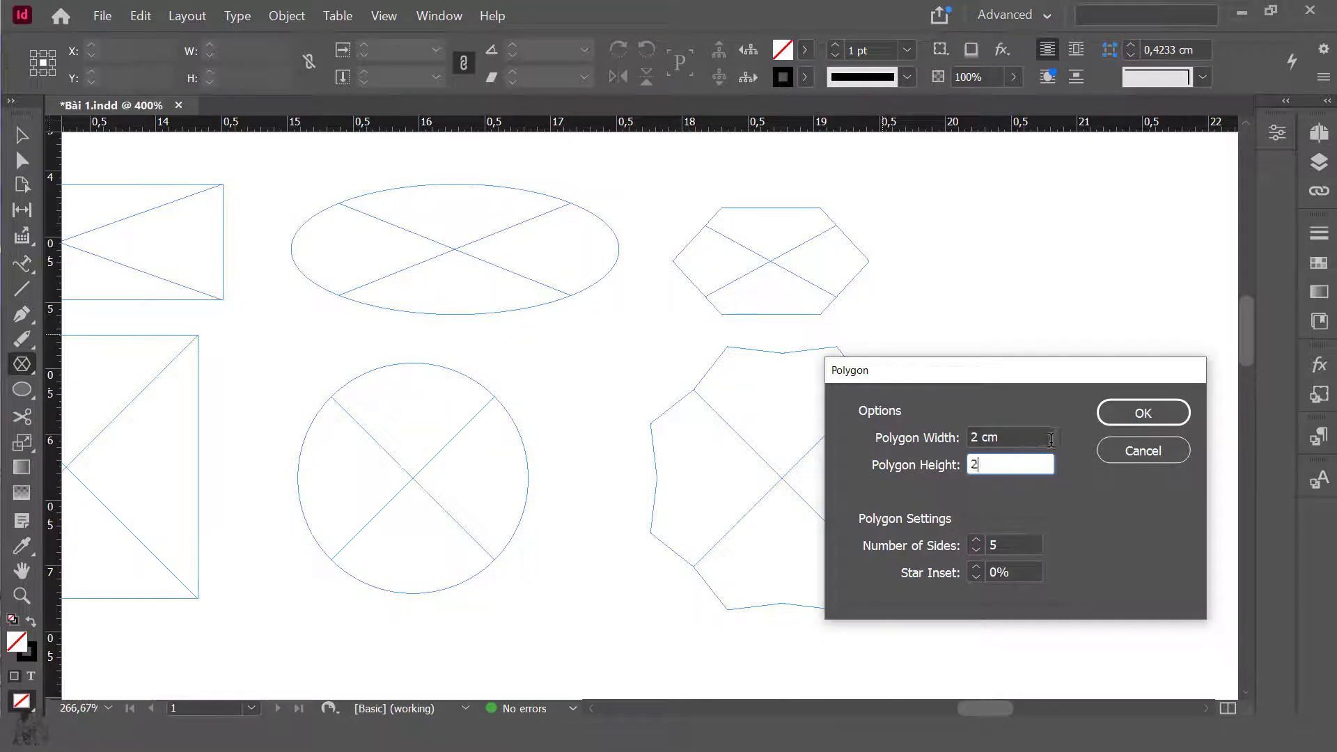
left_click(1157, 412)
key("v")
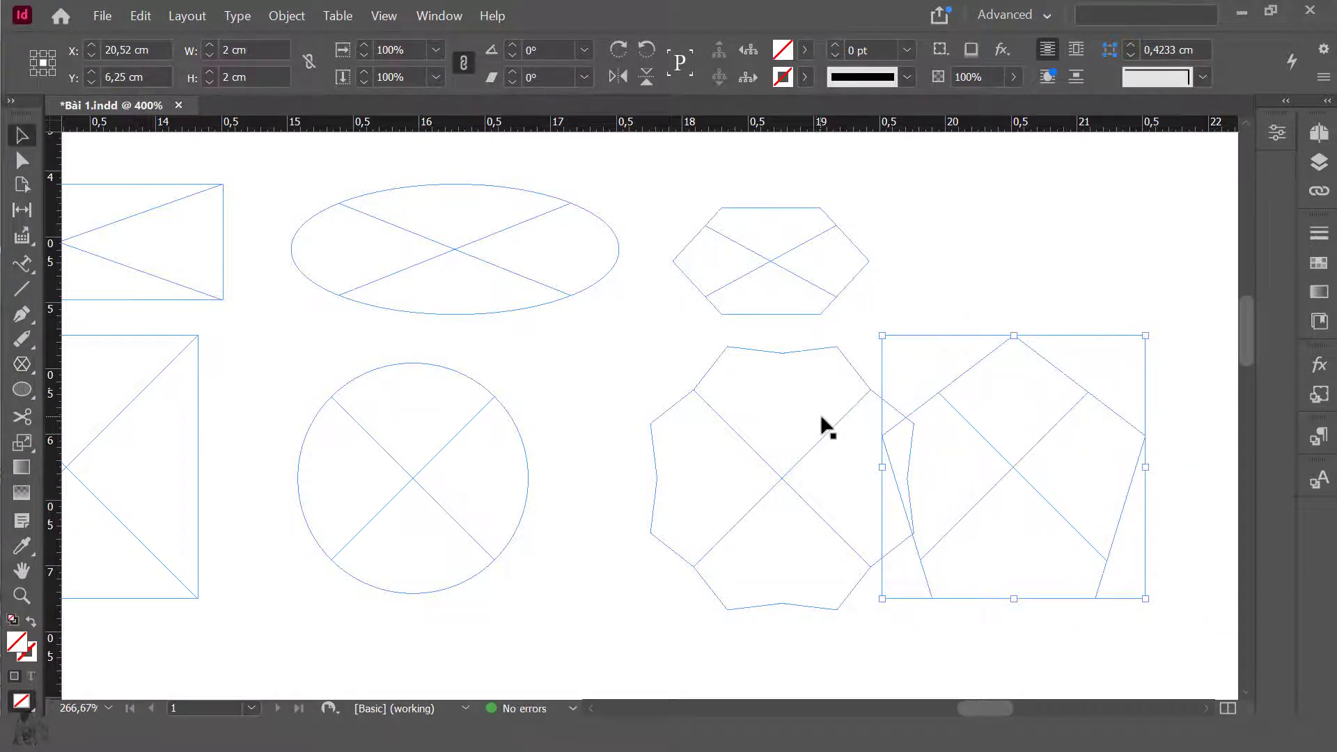
Shift the eight-sided frame toward the circular frame and place the pentagon frame beside it without overlap.
mouse_move(821, 427)
left_mouse_down()
mouse_move(731, 427)
mouse_move(743, 427)
left_mouse_up()
mouse_move(1027, 472)
left_mouse_down()
mouse_move(1024, 454)
mouse_move(1042, 469)
left_mouse_up()
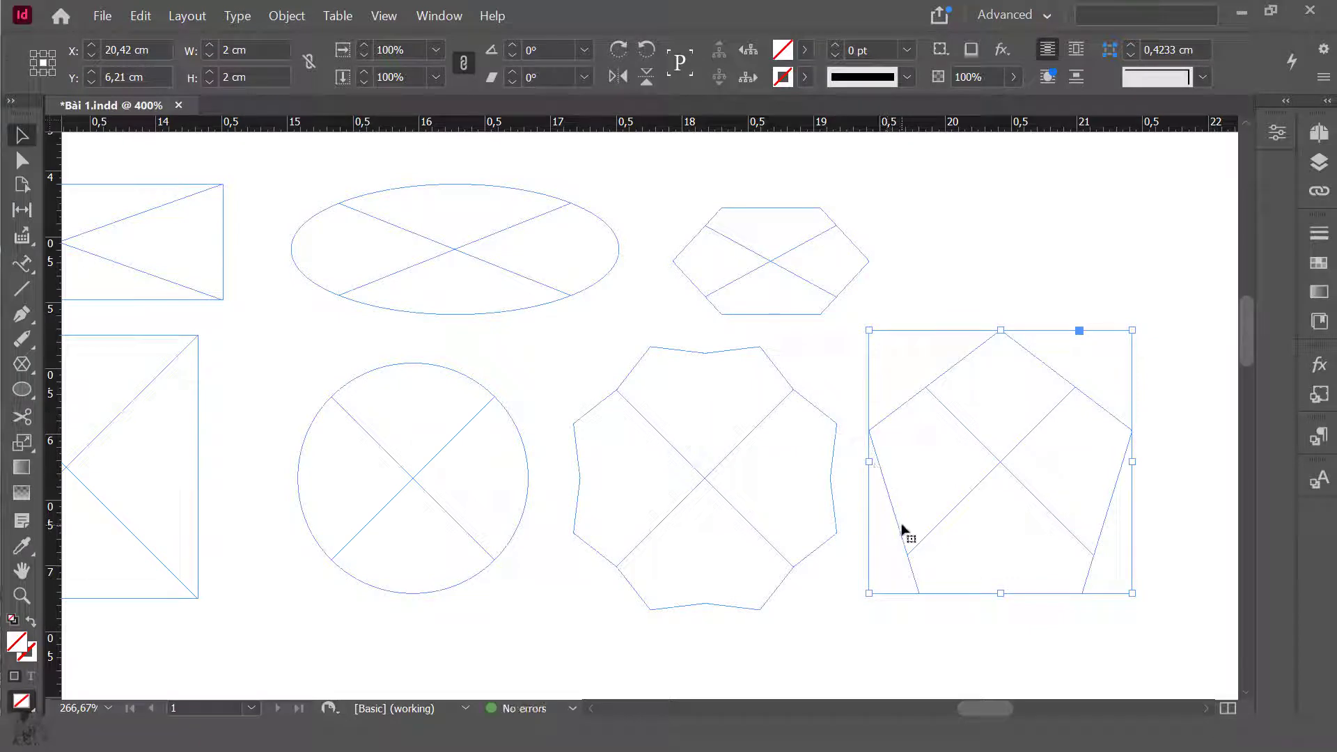
left_click(1178, 458)
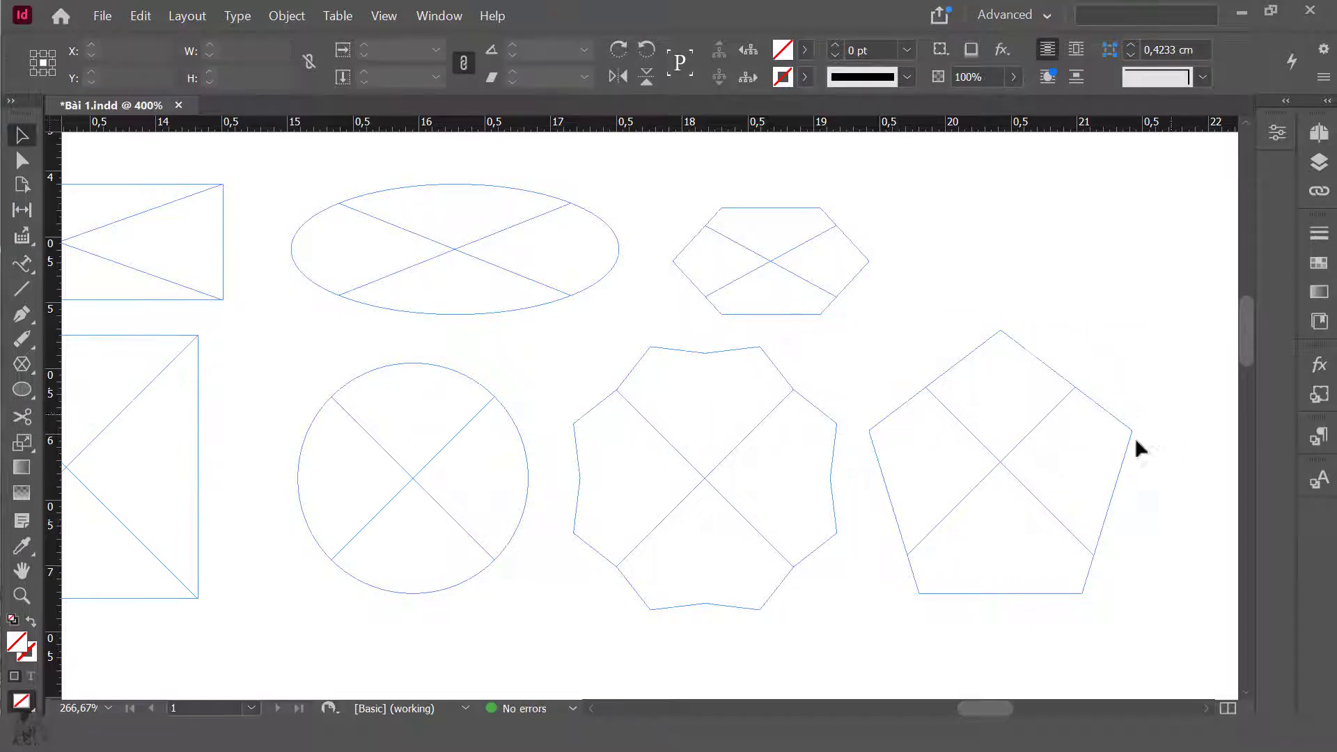
left_click(994, 457)
left_click(771, 462)
left_click(770, 299)
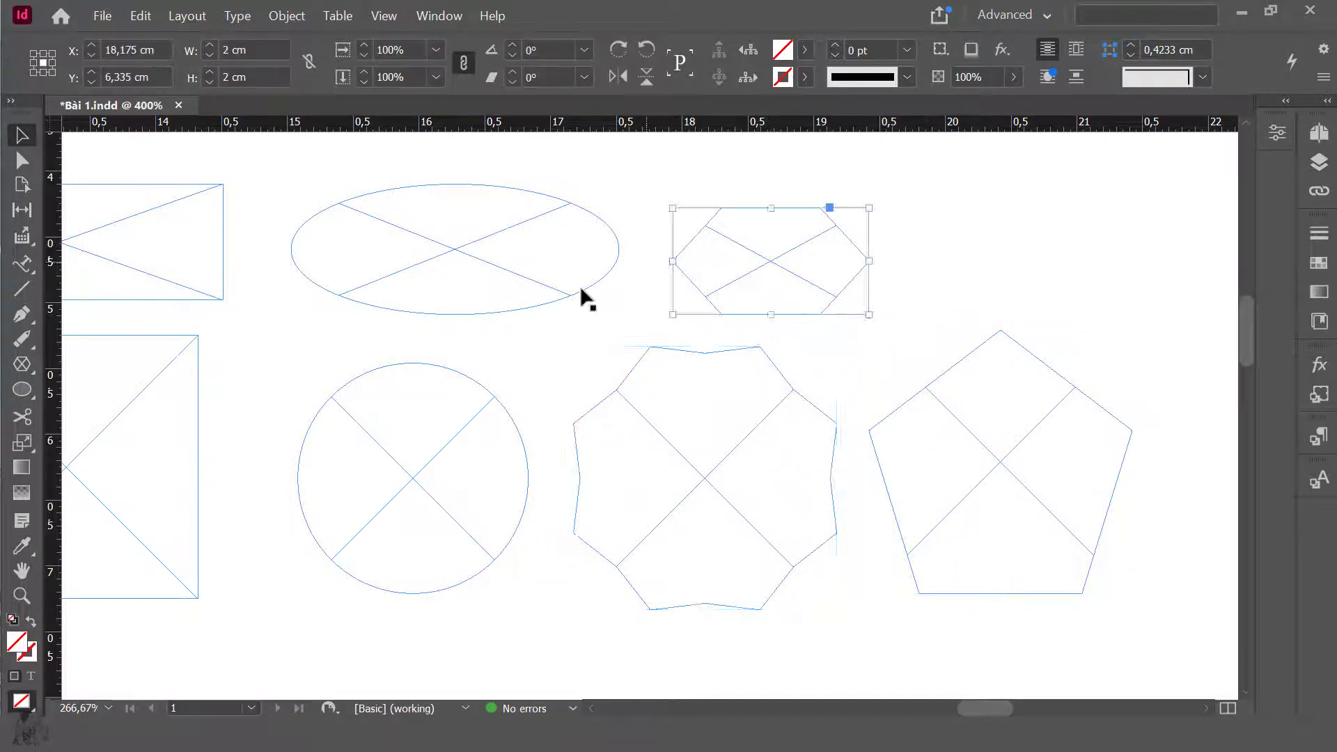
left_click(400, 290)
left_click_drag(400, 289, 773, 302)
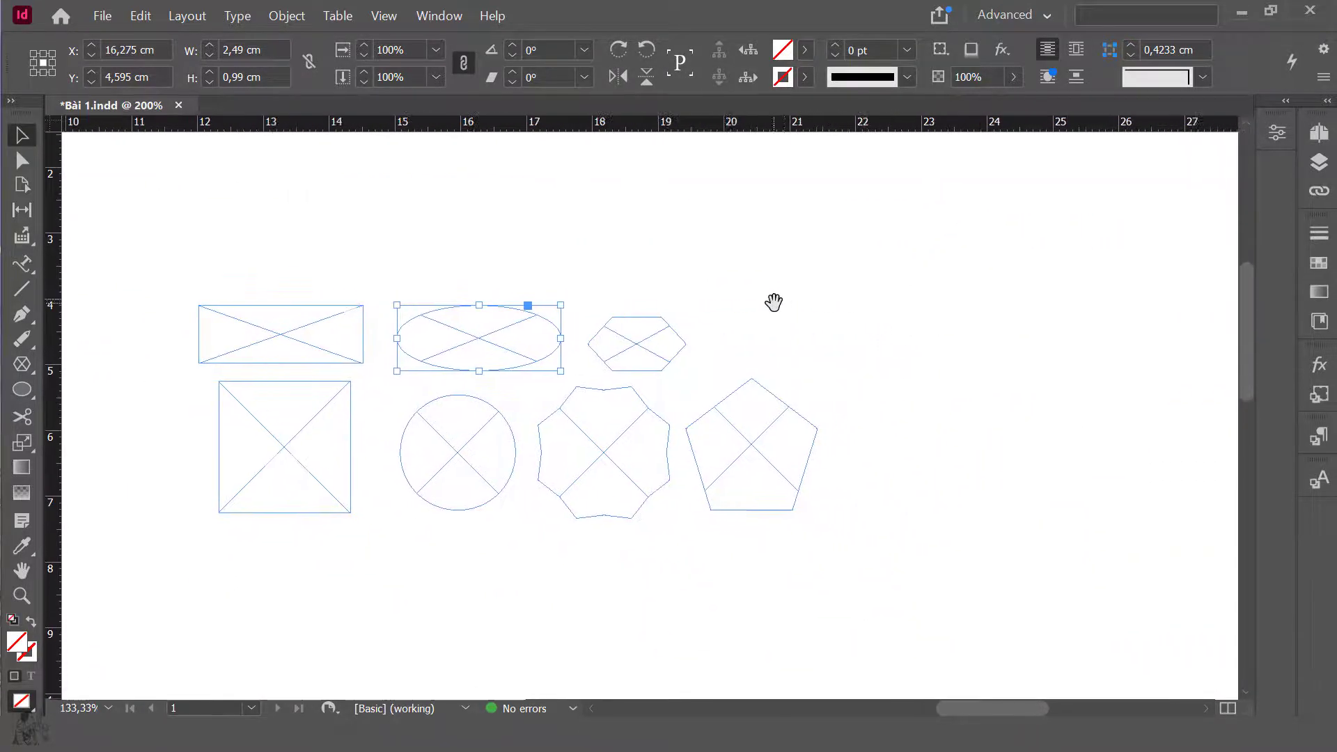
left_click(746, 209)
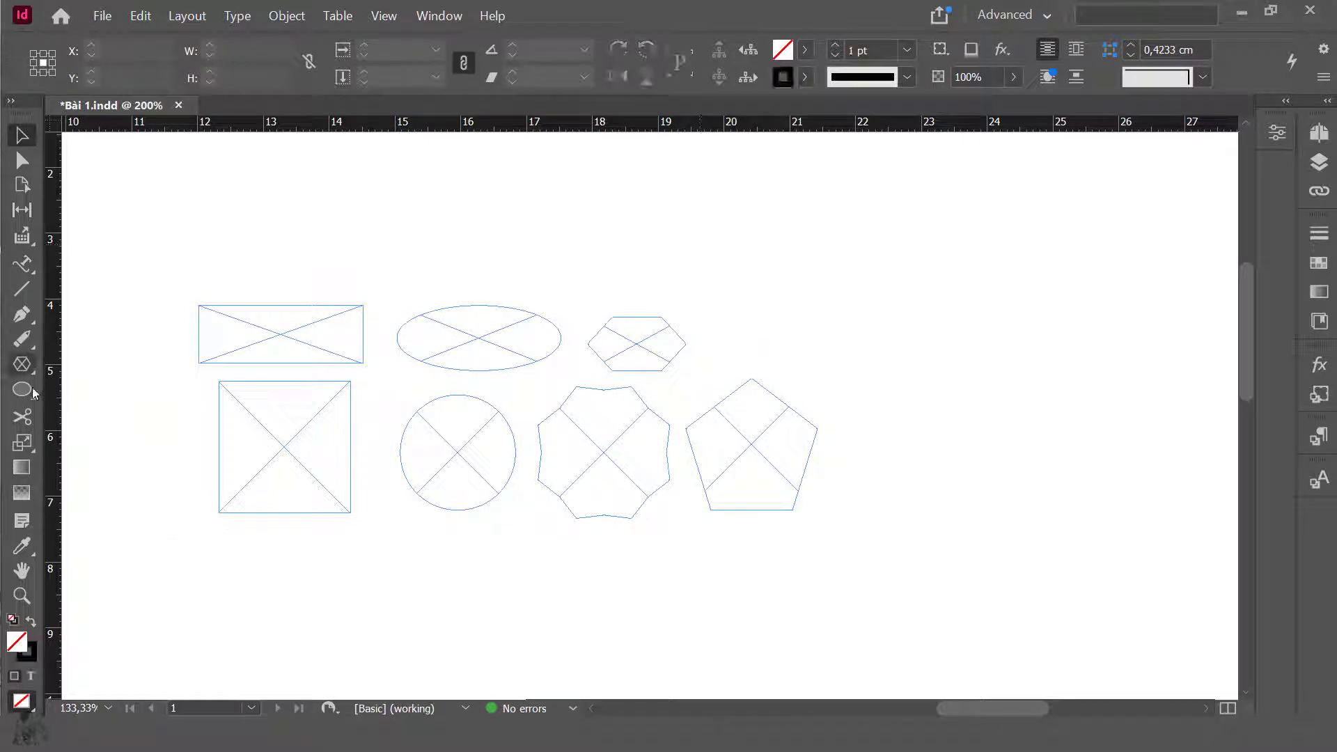
Draw a square rectangle frame about 2,29 × 2,29 cm outward from its centre, above and to the right of the existing frames.
left_click(23, 364)
left_click_drag(25, 367, 118, 388)
mouse_move(878, 269)
left_mouse_down()
mouse_move(1093, 462)
mouse_move(988, 370)
mouse_move(976, 433)
mouse_move(989, 454)
mouse_move(926, 341)
mouse_move(1093, 364)
mouse_move(1066, 445)
mouse_move(1126, 391)
mouse_move(1101, 339)
mouse_move(1042, 352)
mouse_move(1036, 329)
mouse_move(934, 316)
mouse_move(967, 364)
mouse_move(908, 284)
mouse_move(1006, 382)
left_mouse_up()
mouse_move(990, 350)
left_mouse_down()
mouse_move(999, 364)
mouse_move(979, 354)
mouse_move(996, 372)
mouse_move(970, 345)
left_mouse_up()
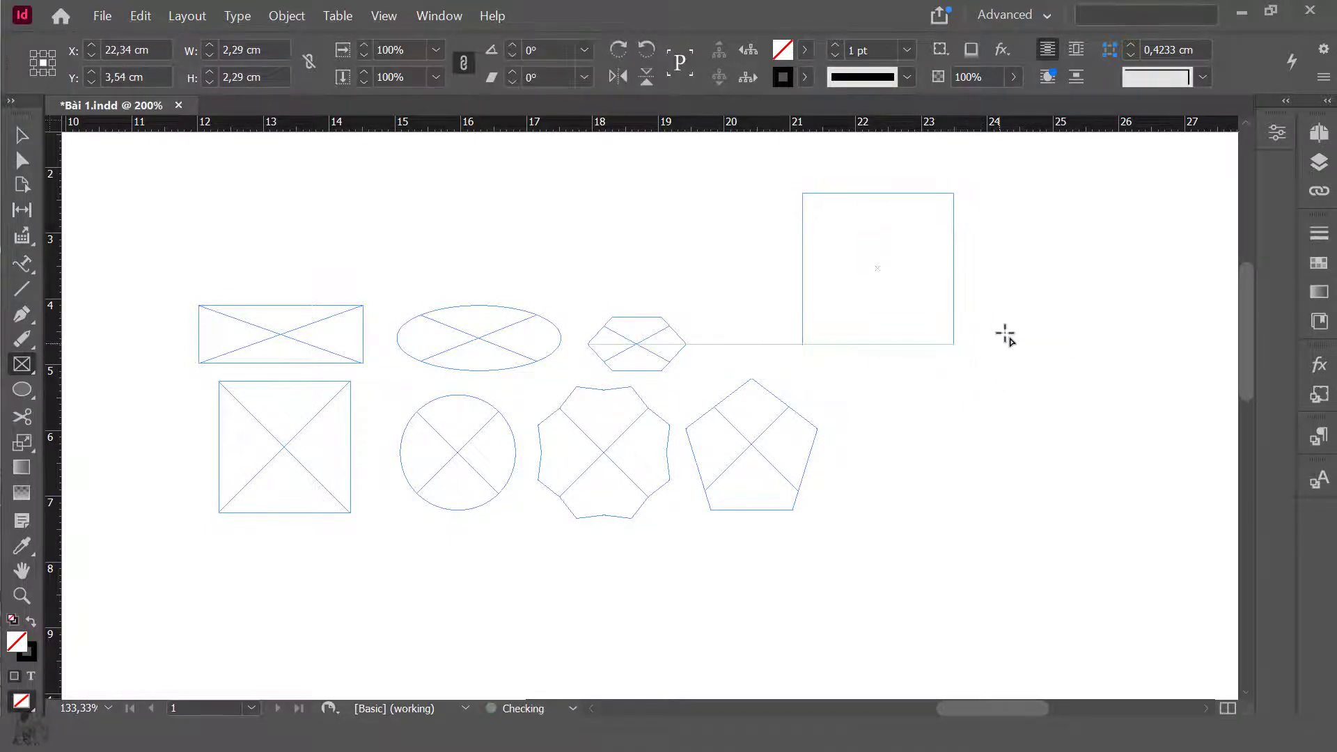
Draw a circular ellipse frame about 1,49 × 1,49 cm outward from its centre, above the hexagonal frame.
left_click(32, 370)
left_click(105, 411)
mouse_move(656, 192)
left_mouse_down()
mouse_move(687, 255)
mouse_move(725, 284)
mouse_move(706, 243)
left_mouse_up()
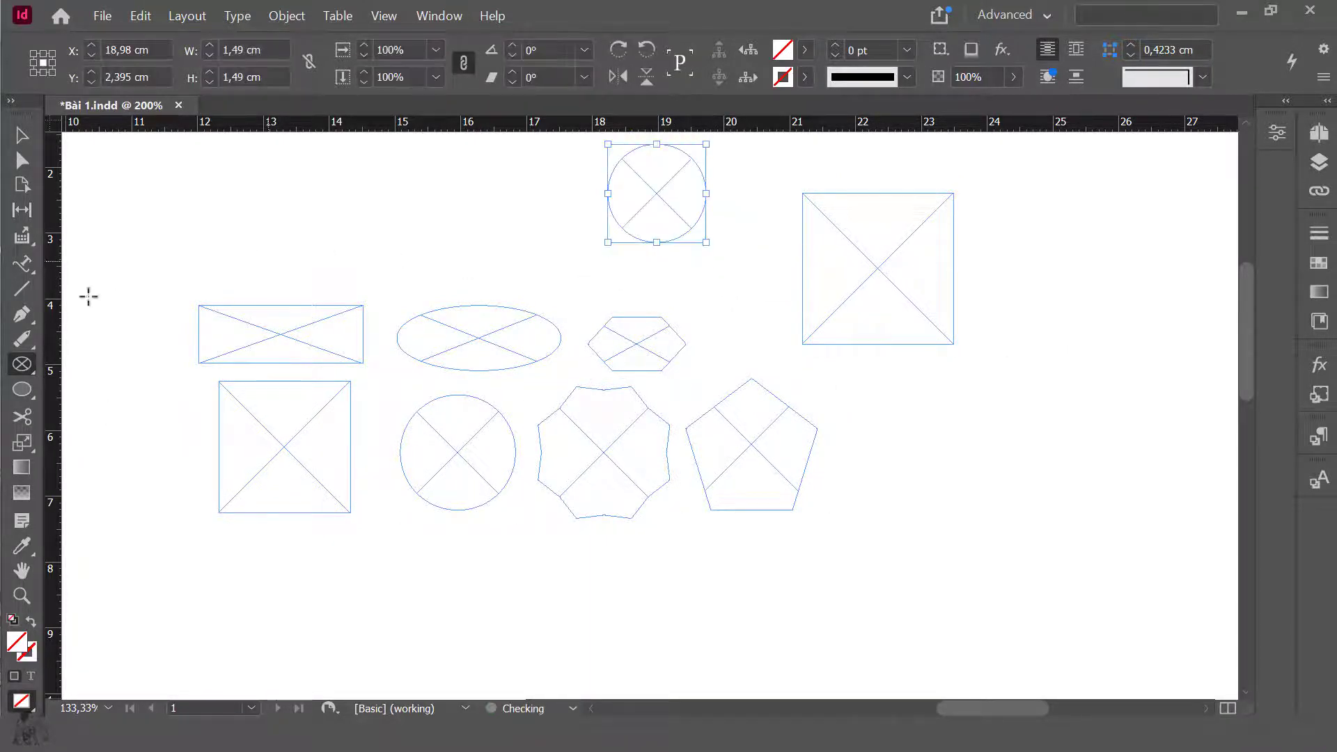
Draw a small regular pentagon frame about 1,2 × 1,14 cm from its centre, below and to the right of the new square frame.
left_click(31, 366)
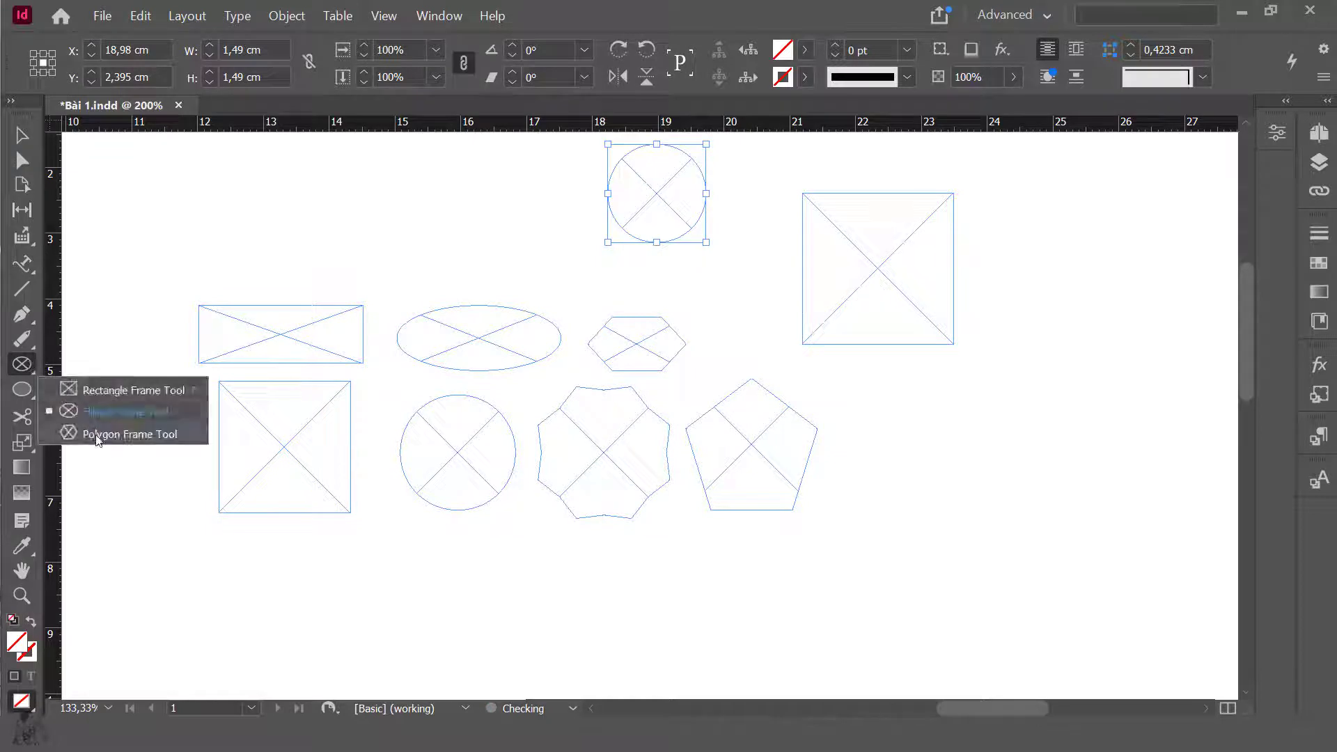
left_click(100, 438)
left_click_drag(991, 416, 1033, 480)
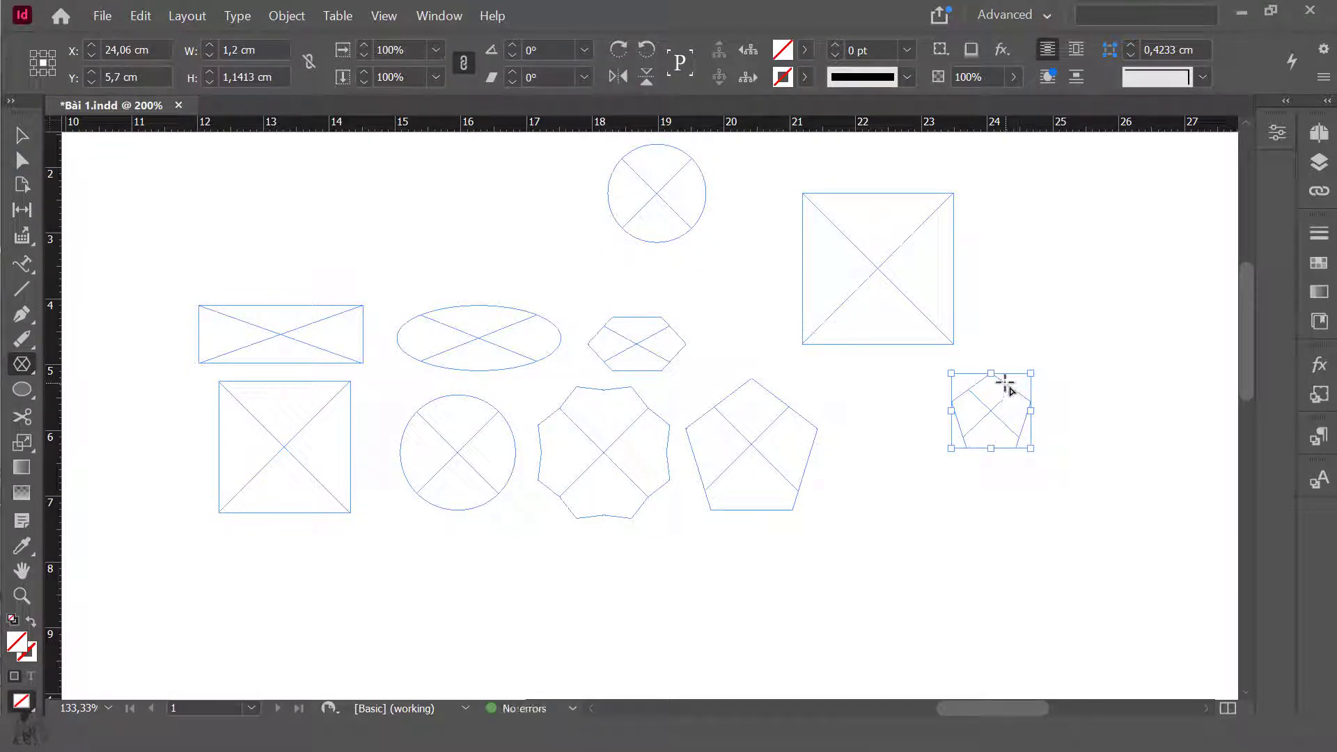
key("v")
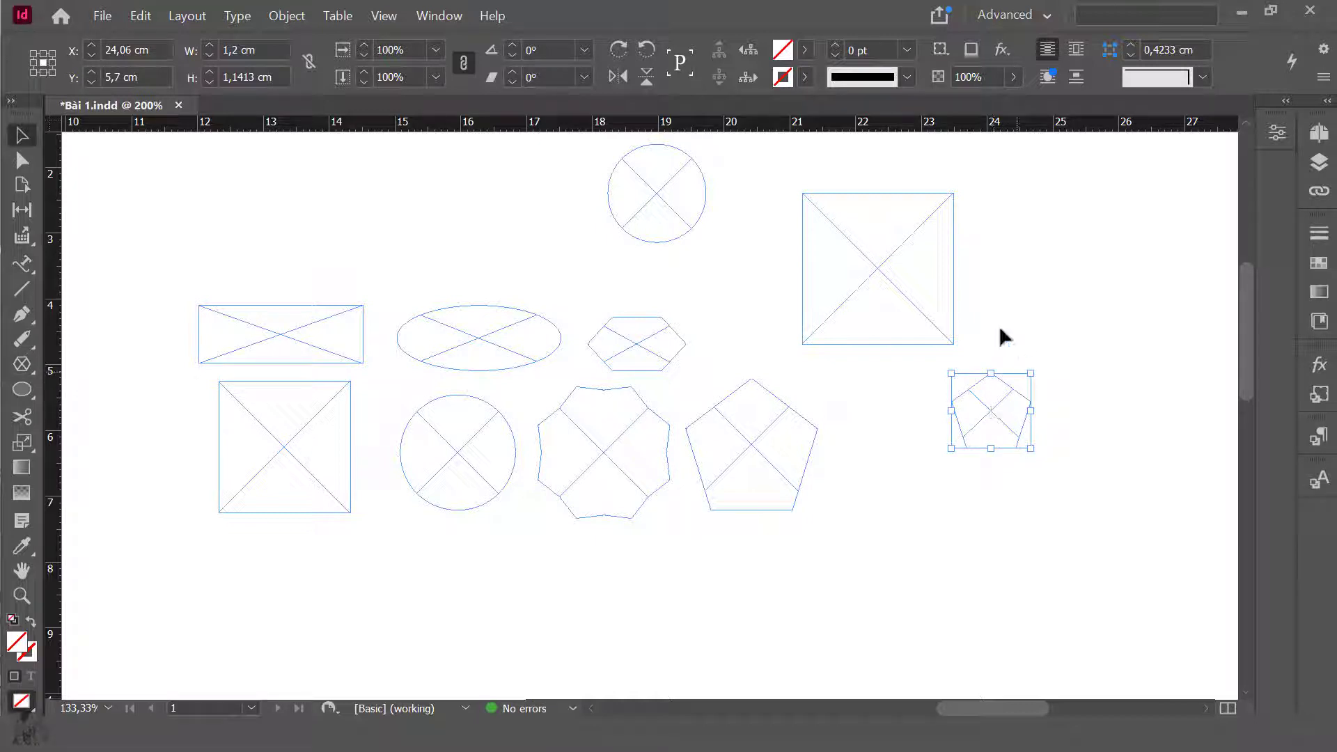
left_click(739, 306)
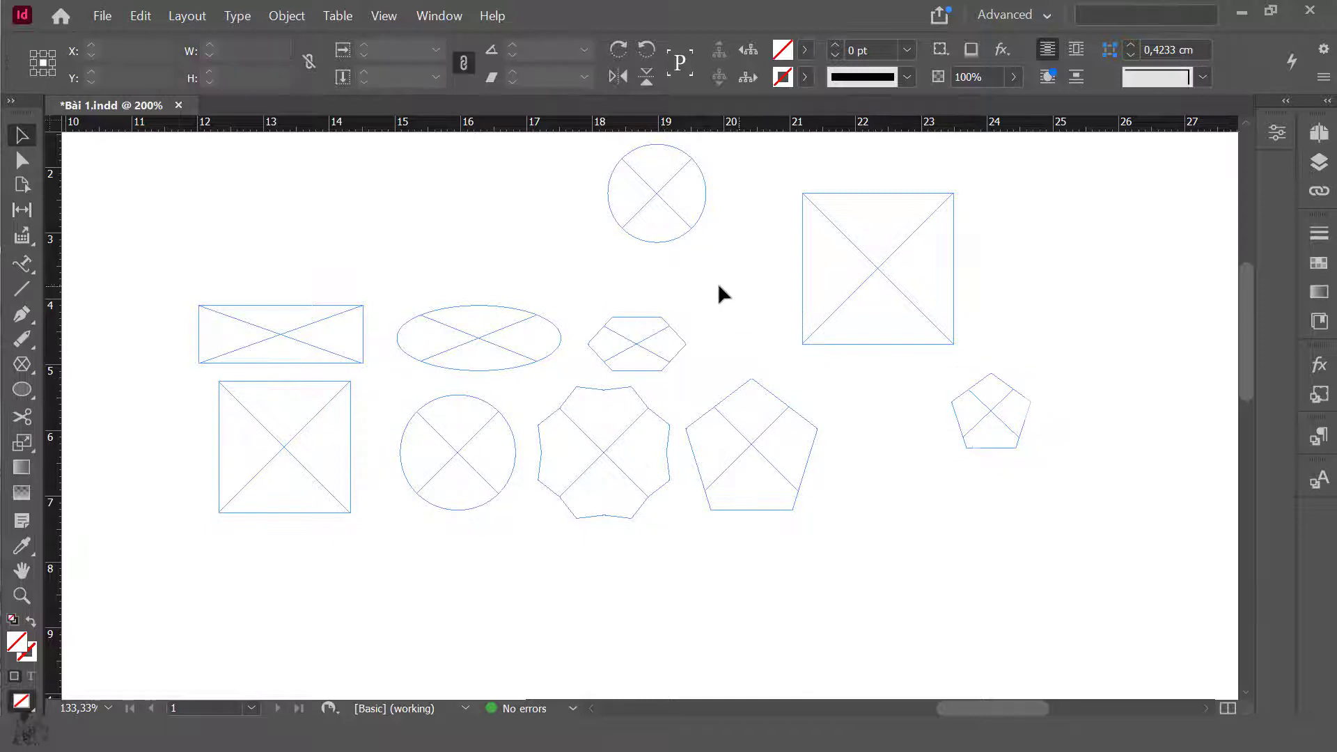
left_click(22, 364)
left_click(402, 248)
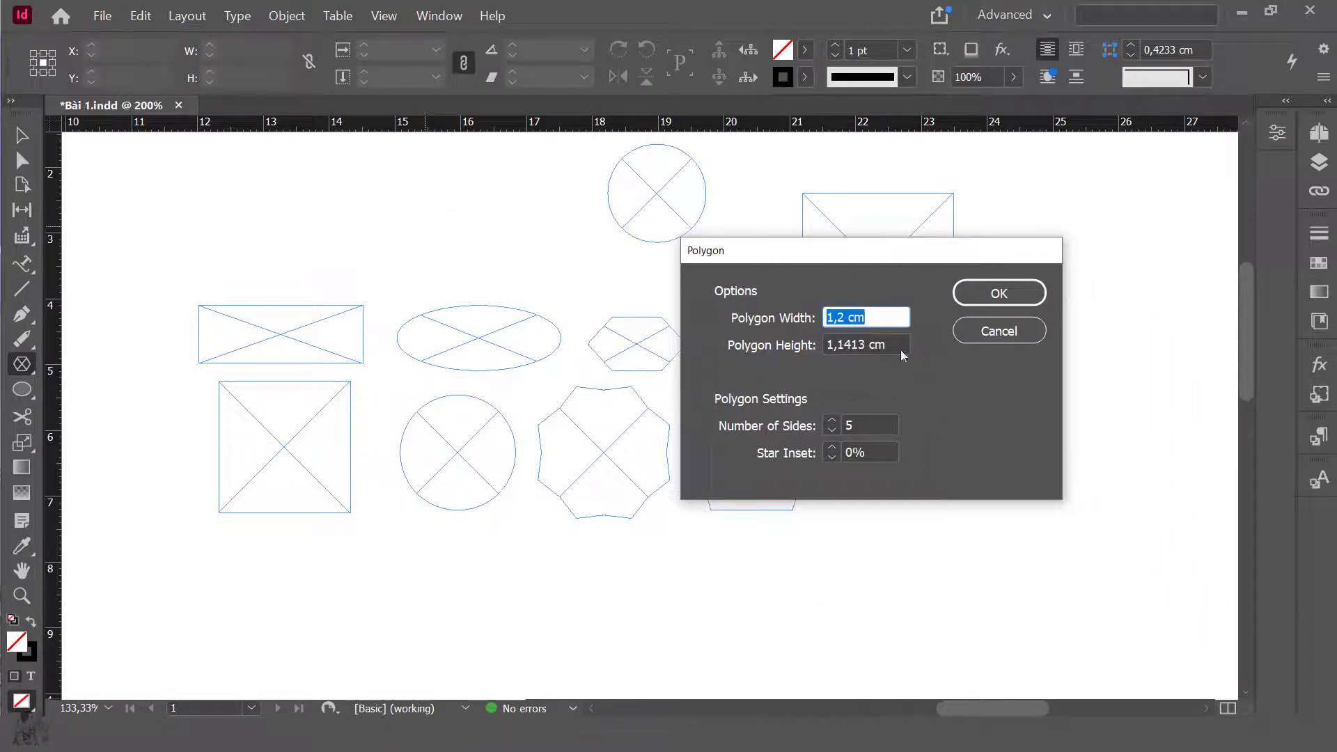
left_click(1003, 284)
Move the uppermost circular frame so that it sits centred above the wide rectangle frame.
key("v")
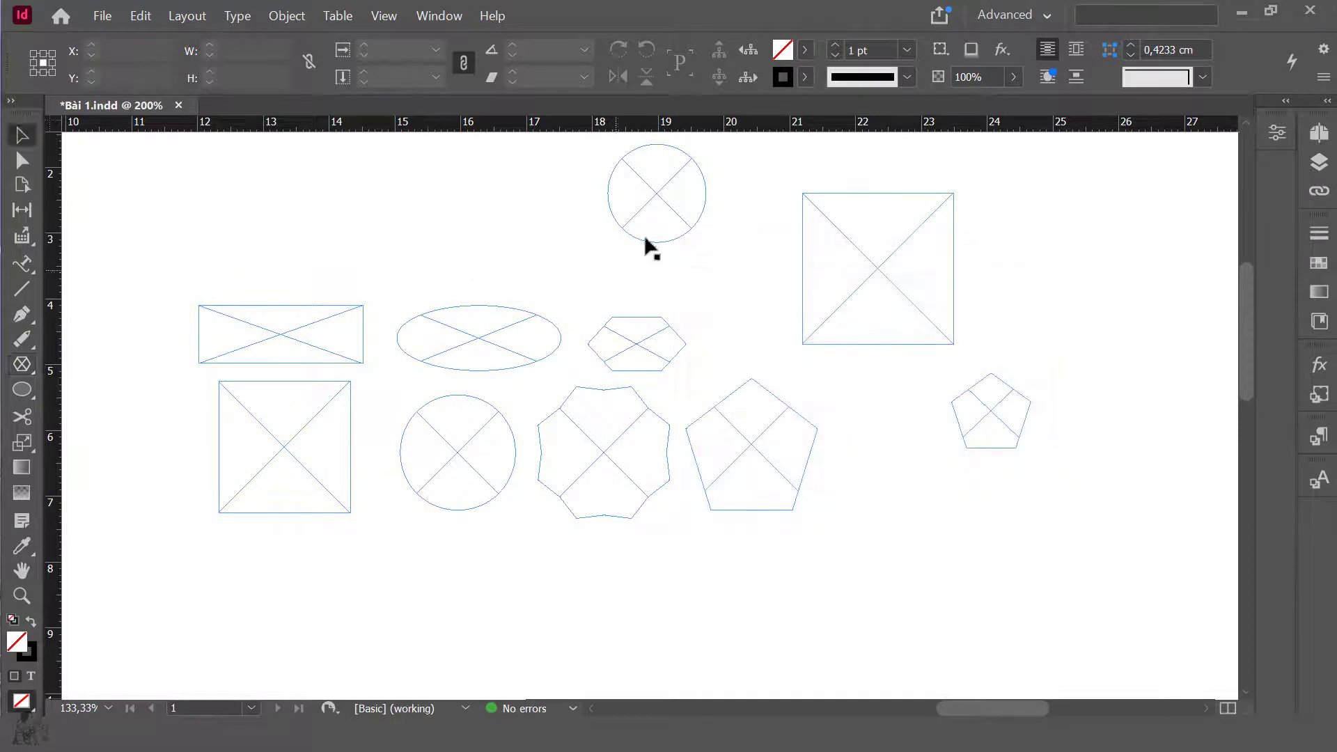
left_click_drag(648, 248, 577, 282)
left_click_drag(636, 223, 392, 256)
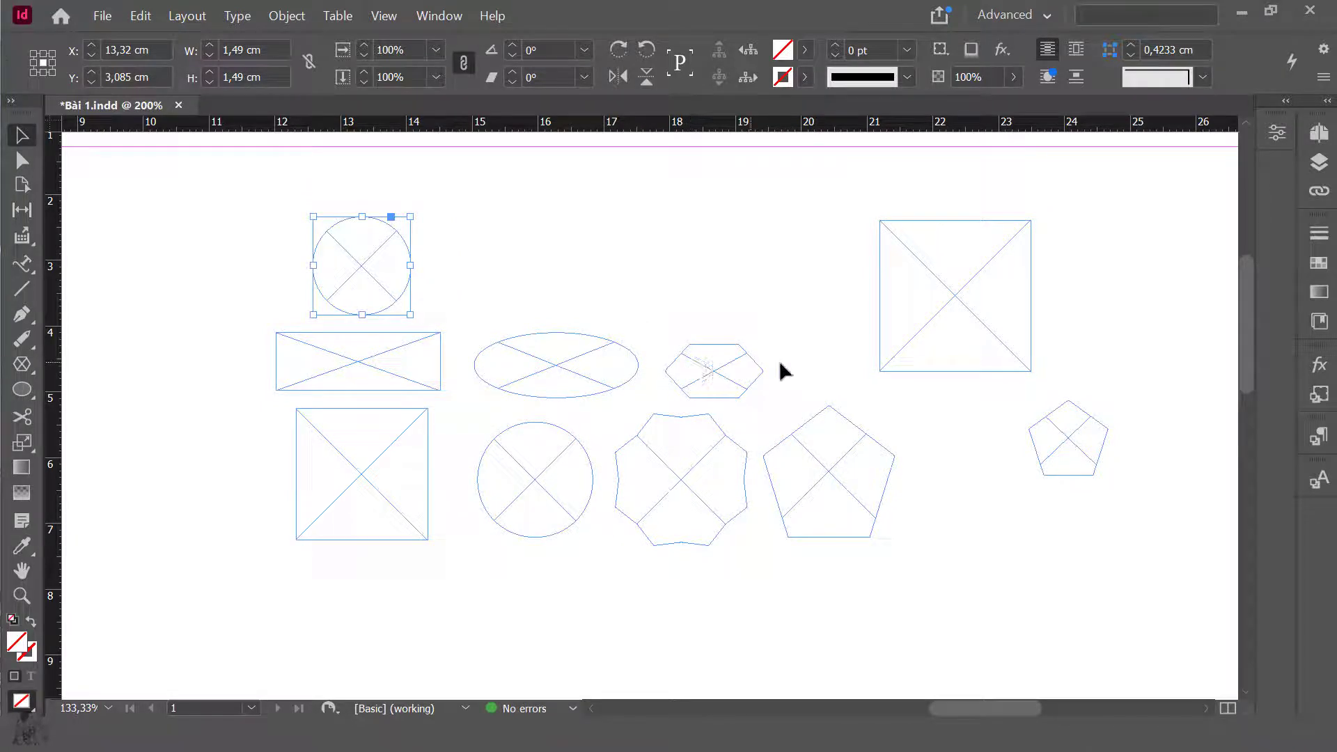
Delete the ellipse, hexagonal, eight-sided, lower circular and wide rectangle frames.
left_click_drag(701, 267, 499, 539)
key("Delete")
left_click(328, 378)
key("Delete")
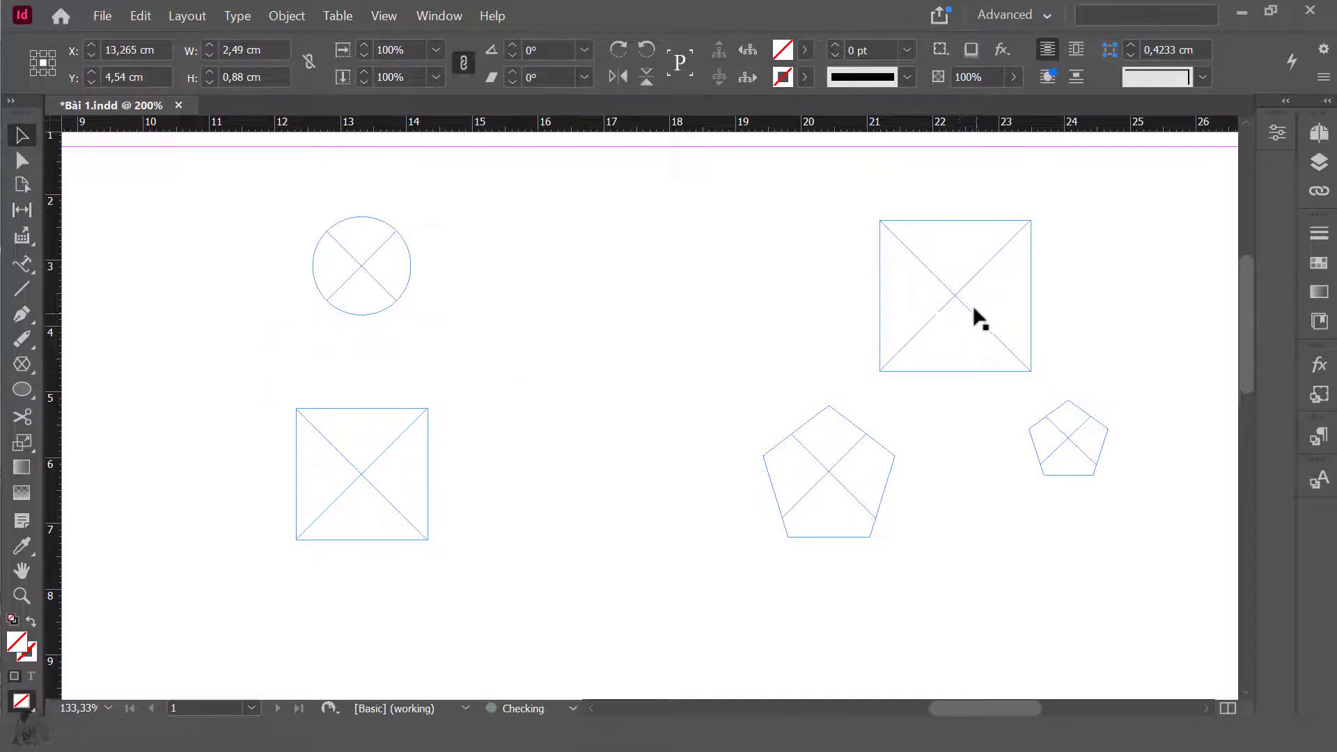
Widen the upper square frame to about 4 cm and move it and both pentagon frames closer to the remaining frames.
left_click_drag(973, 310, 755, 351)
left_click_drag(836, 471, 622, 504)
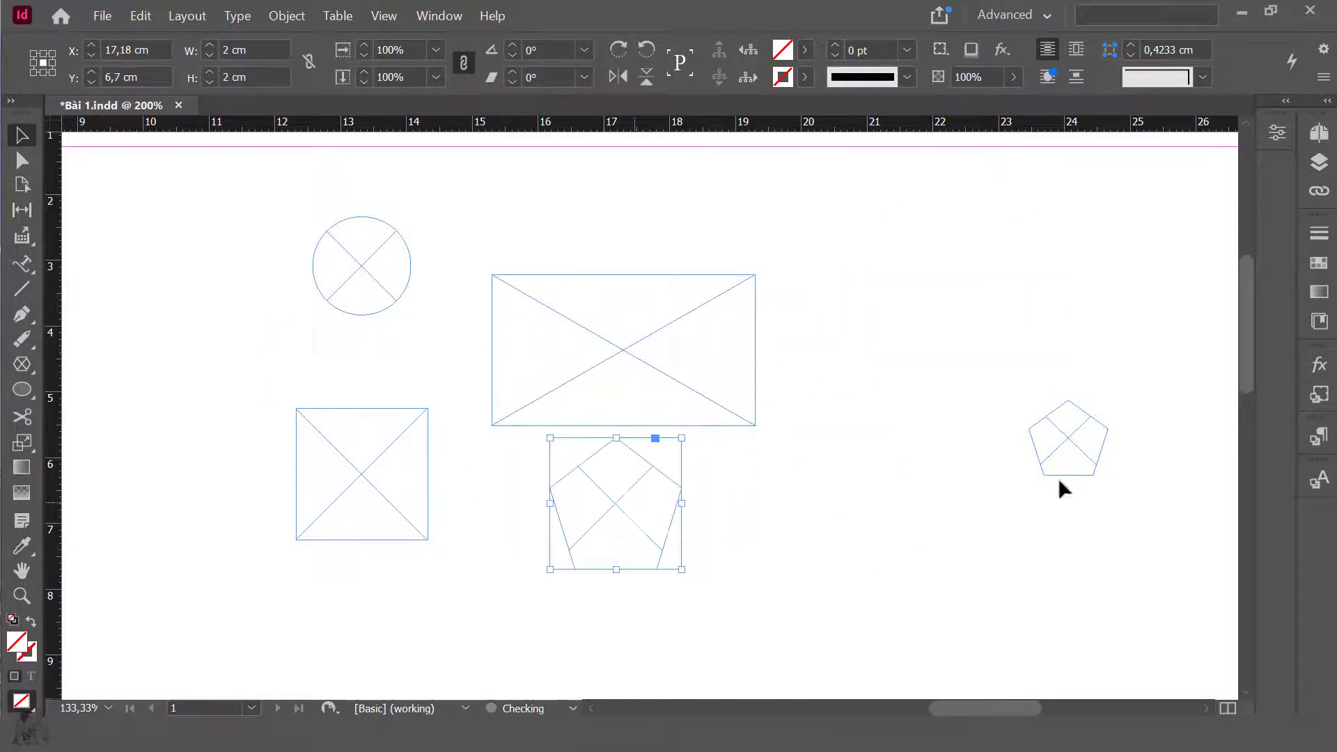
left_click_drag(1073, 454, 890, 357)
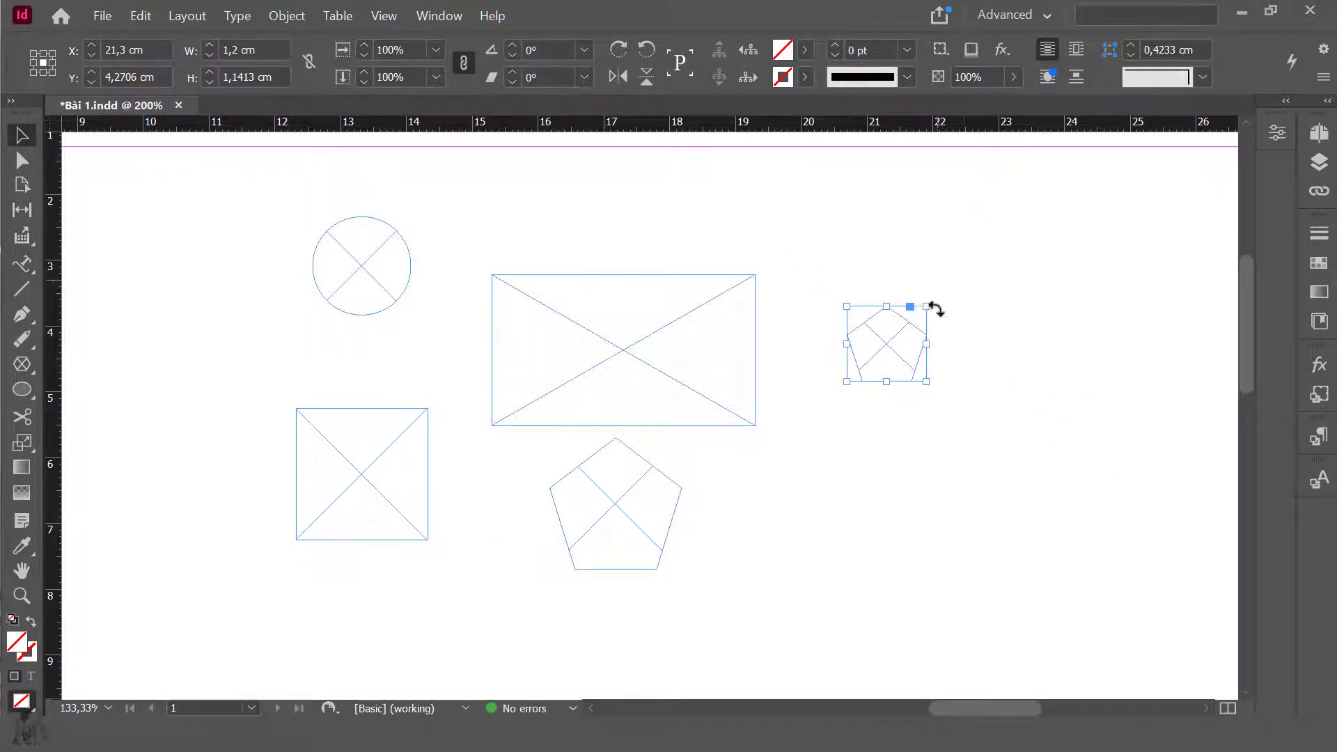
Try to paste the clipboard content in place with the circular frame selected, and delete the pasted text frame.
left_click(367, 260)
right_click(364, 258)
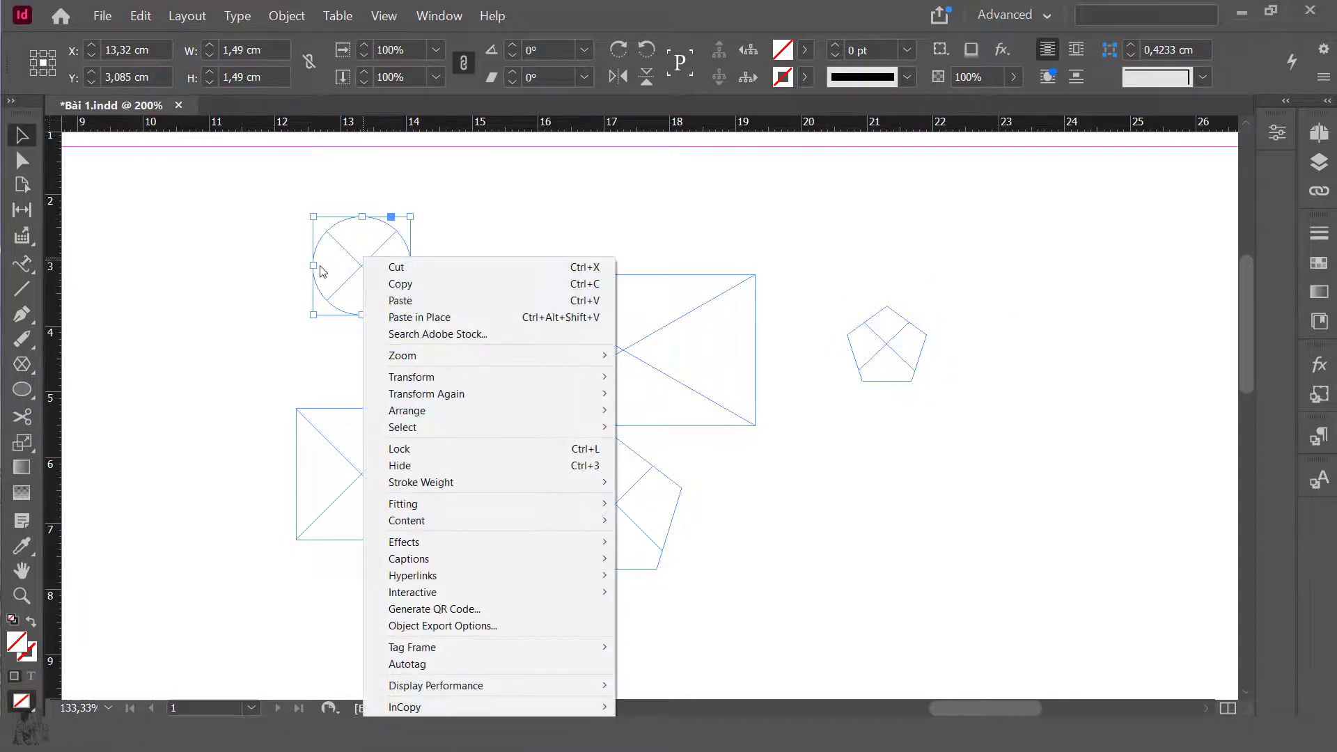
left_click(445, 318)
left_click_drag(747, 241, 979, 259)
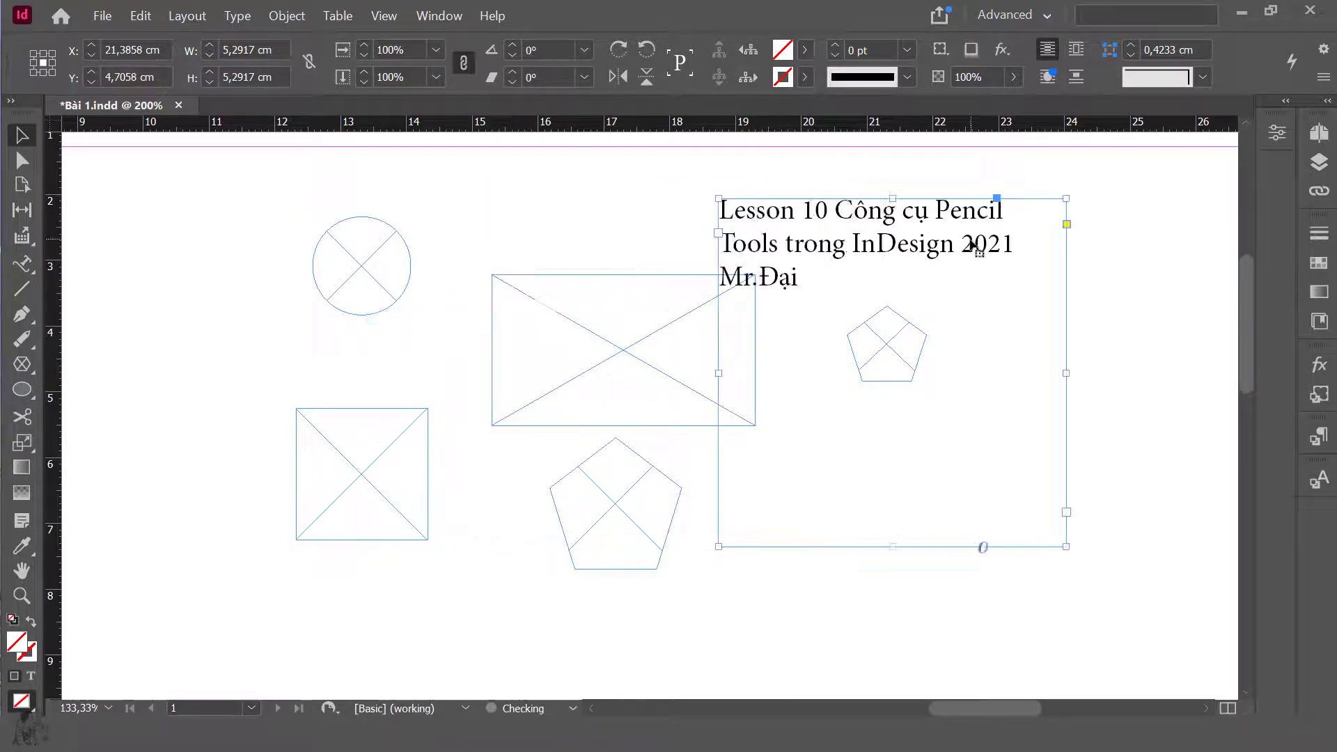
key("Delete")
right_click(352, 256)
key("Escape")
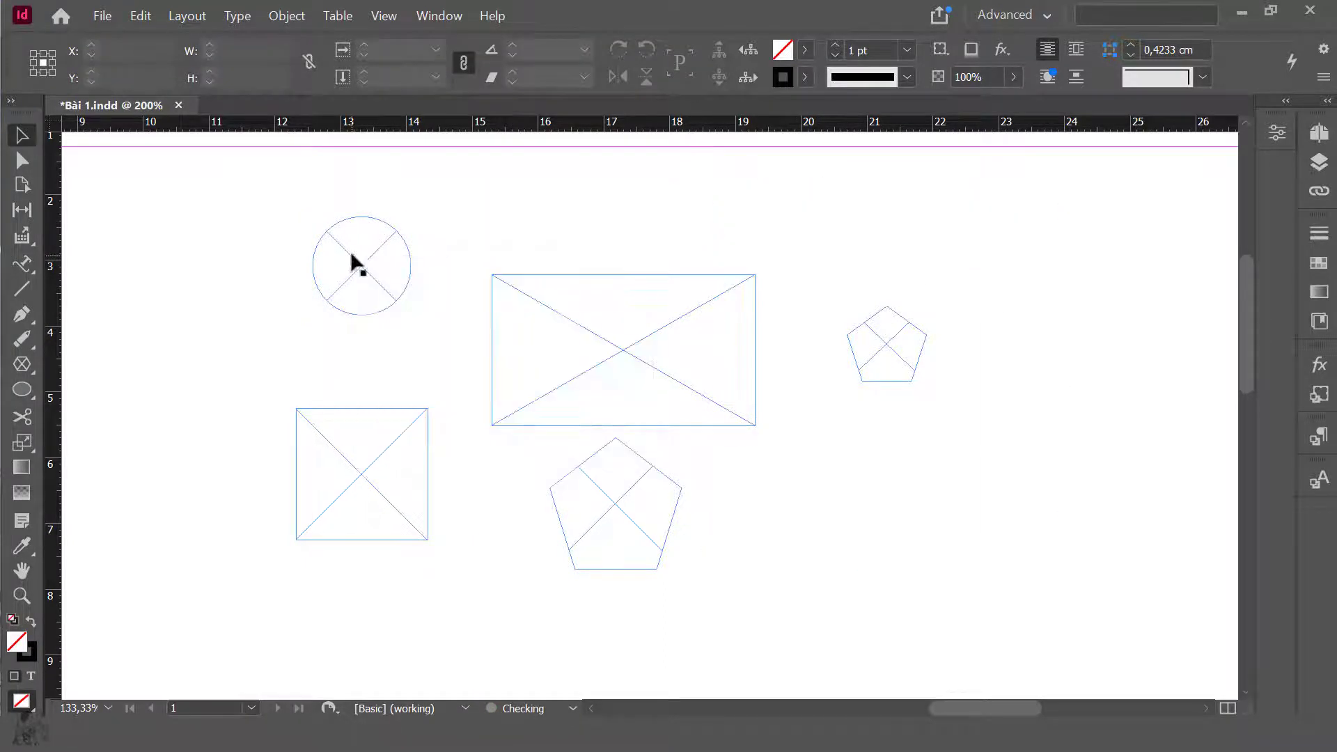
Place the image canstockphoto11336606 from Downloads into the circular frame and move the filled frame about 1 cm to the left.
left_click(360, 261)
right_click(362, 257)
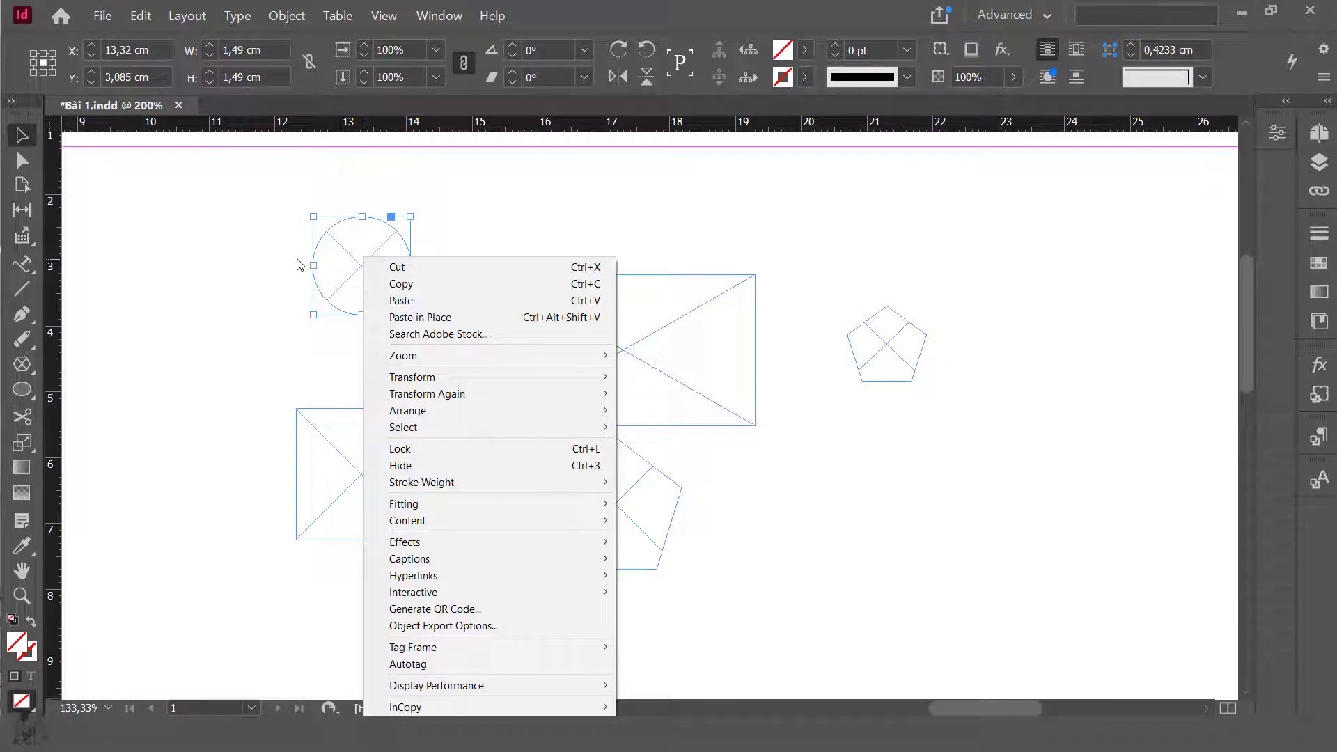
left_click(360, 255)
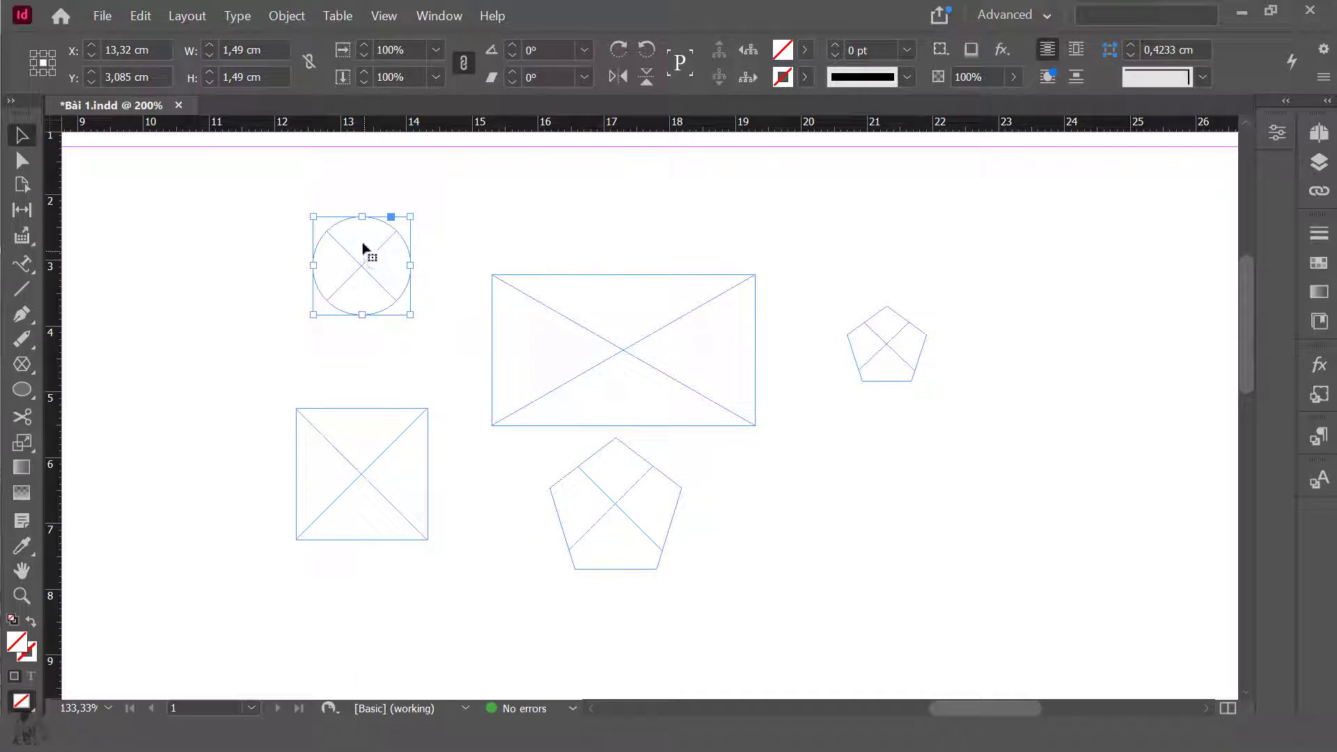
left_click(102, 15)
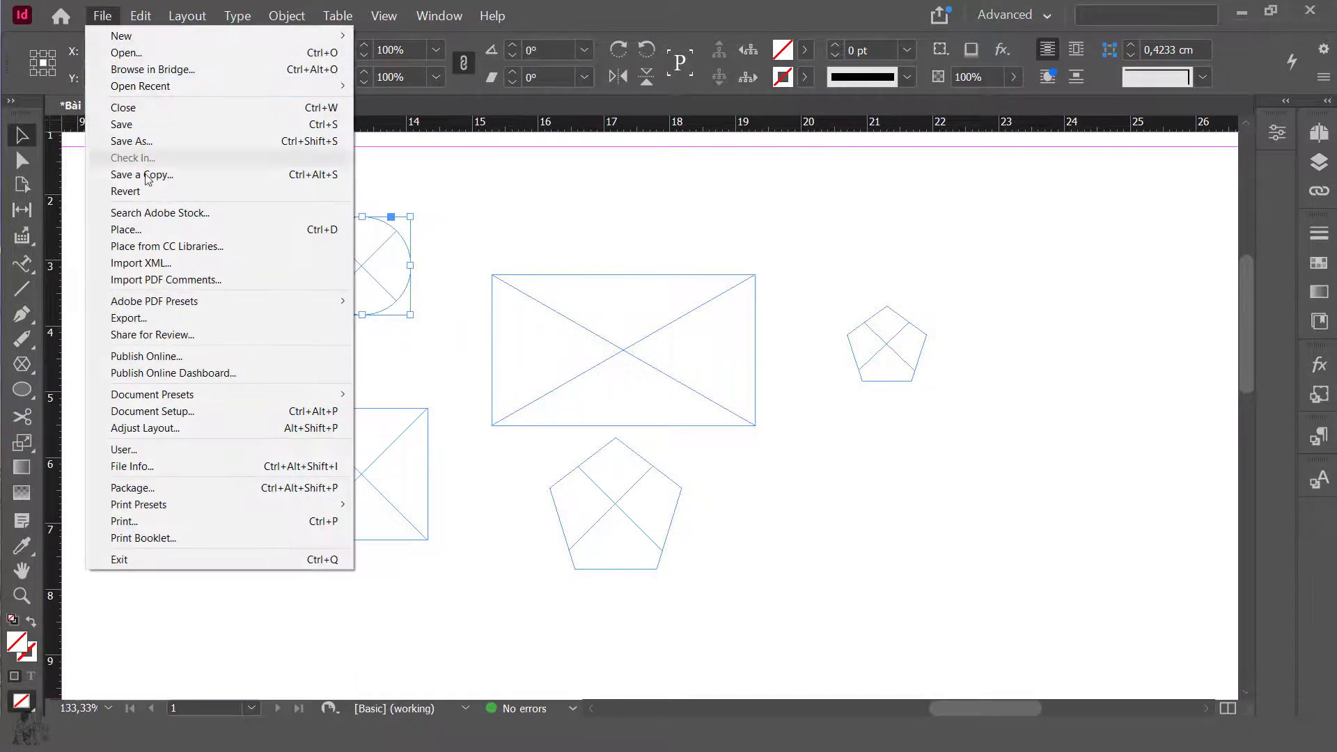
left_click(157, 227)
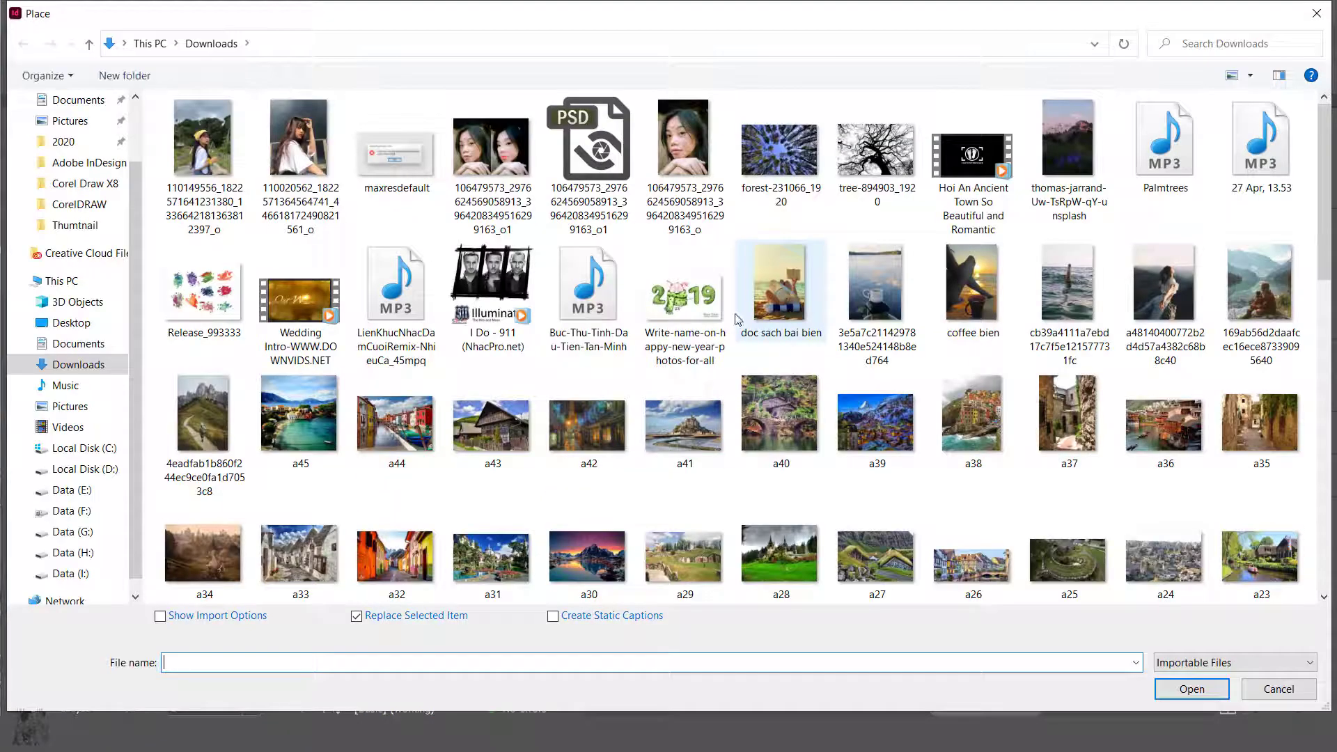
scroll(975, 360, "down", 10)
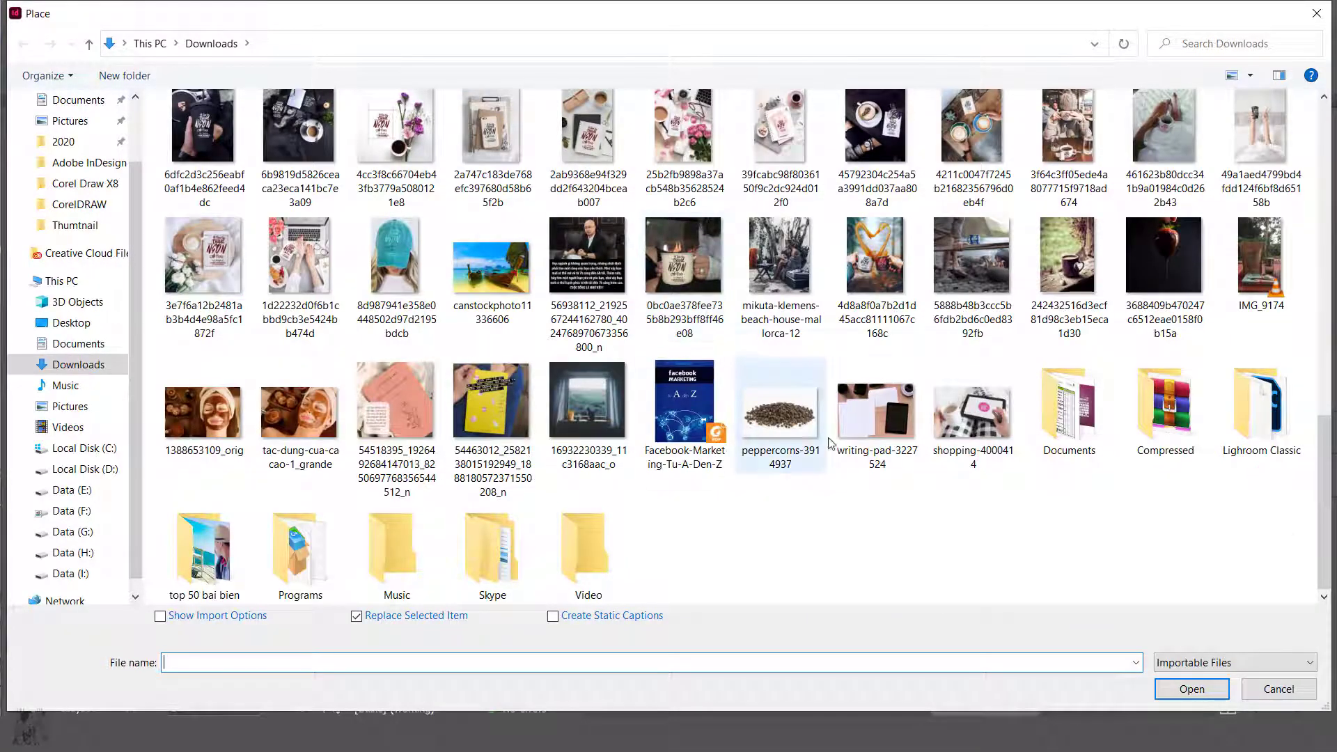
scroll(975, 418, "up", 2)
left_click(492, 418)
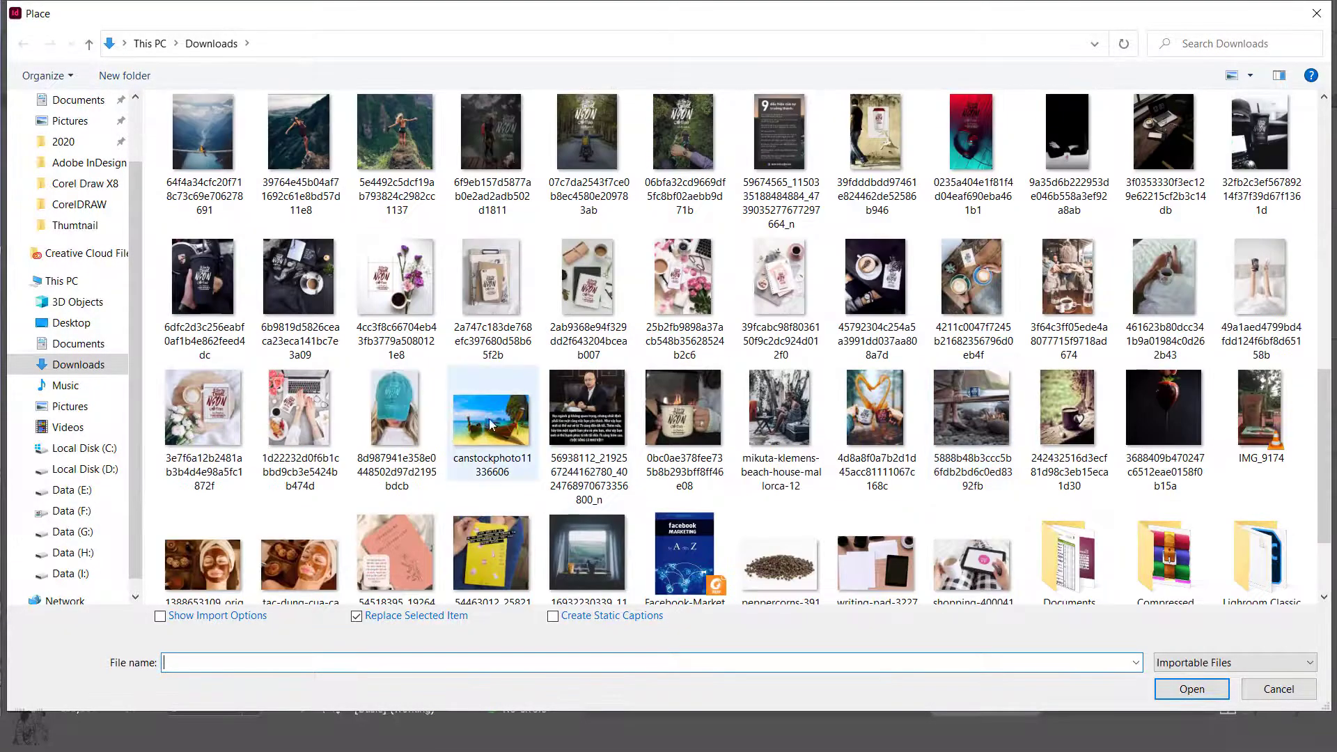
left_click(1193, 690)
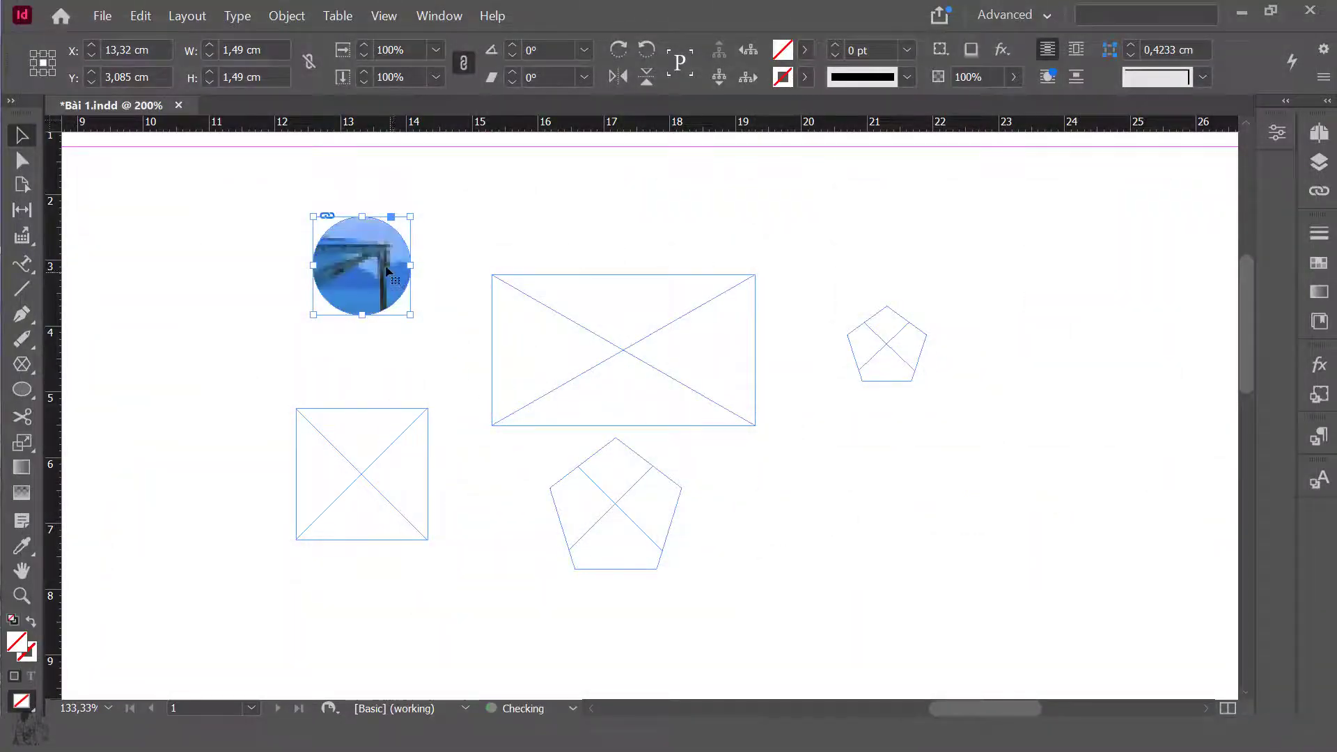
left_click_drag(364, 249, 318, 246)
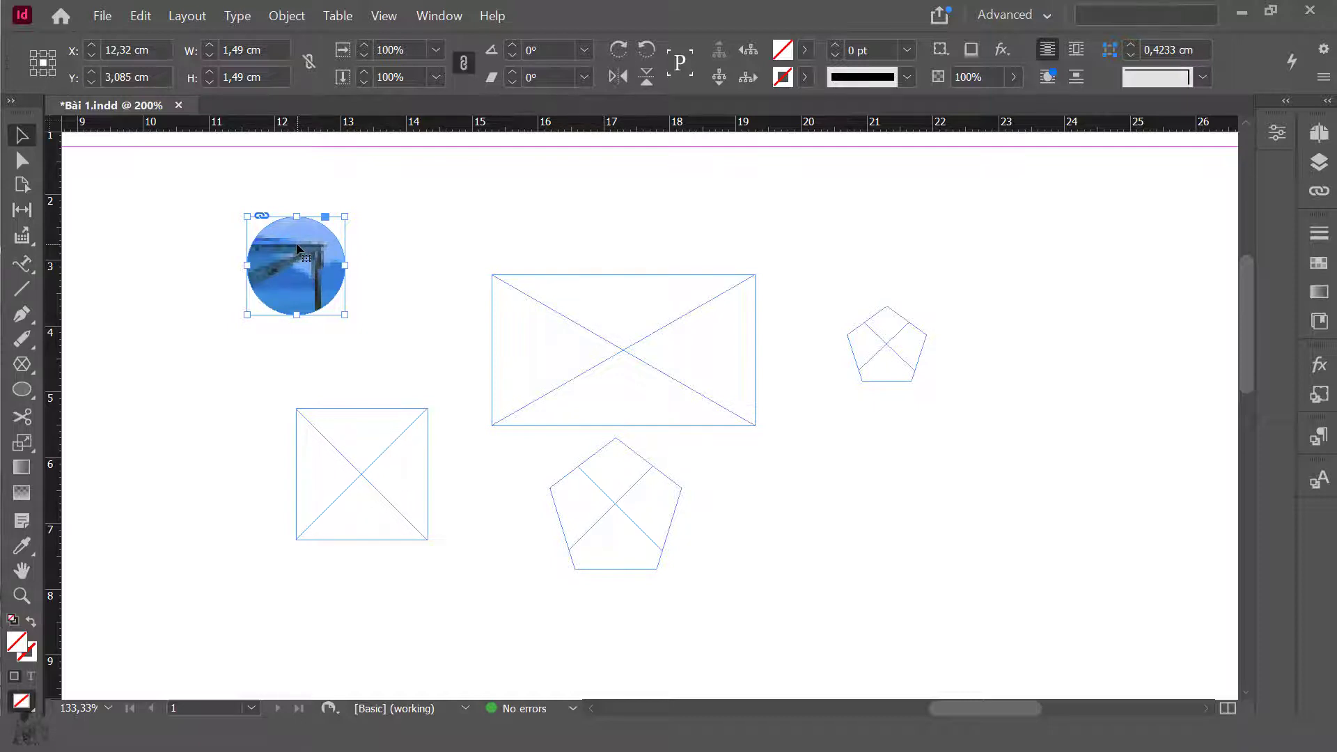
Shift the placed image inside the circular frame to an offset of about X 4.5 cm, Y -1.35 cm.
key("ctrl+shift+a")
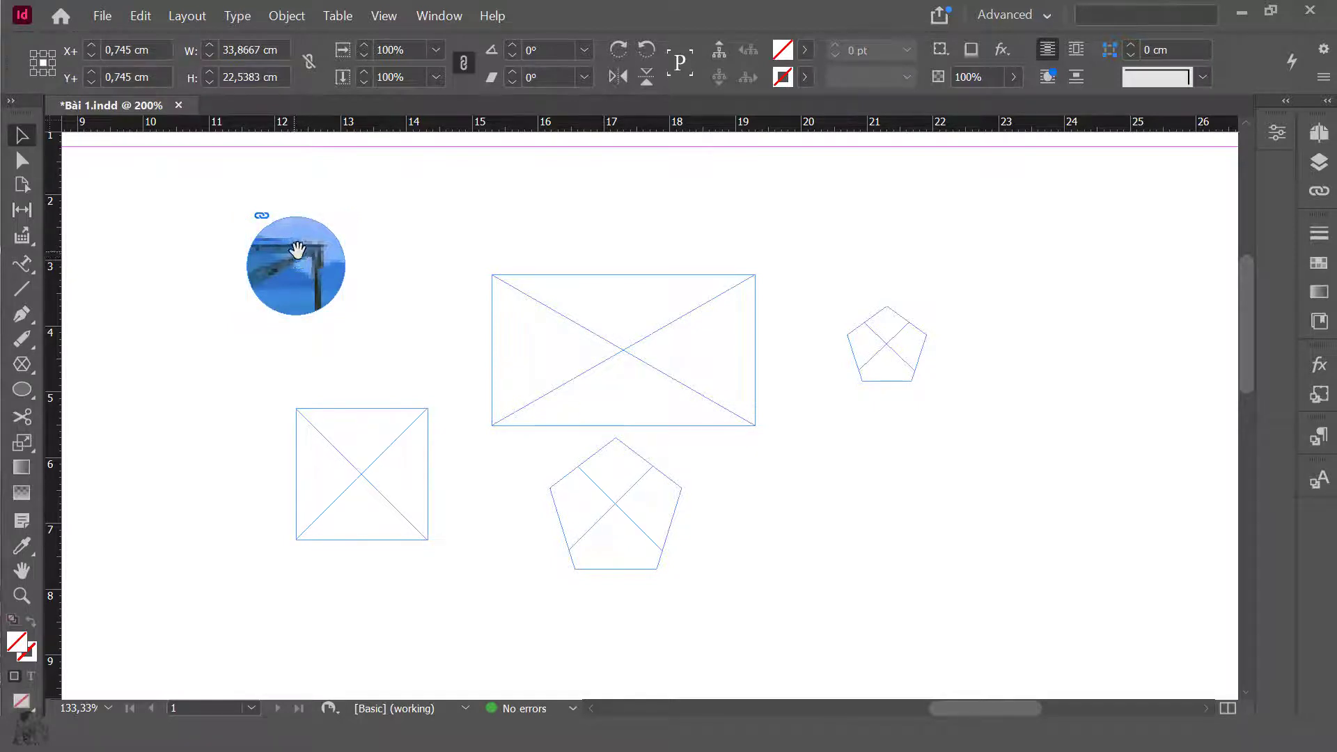
left_click(20, 140)
left_click_drag(300, 252, 424, 278)
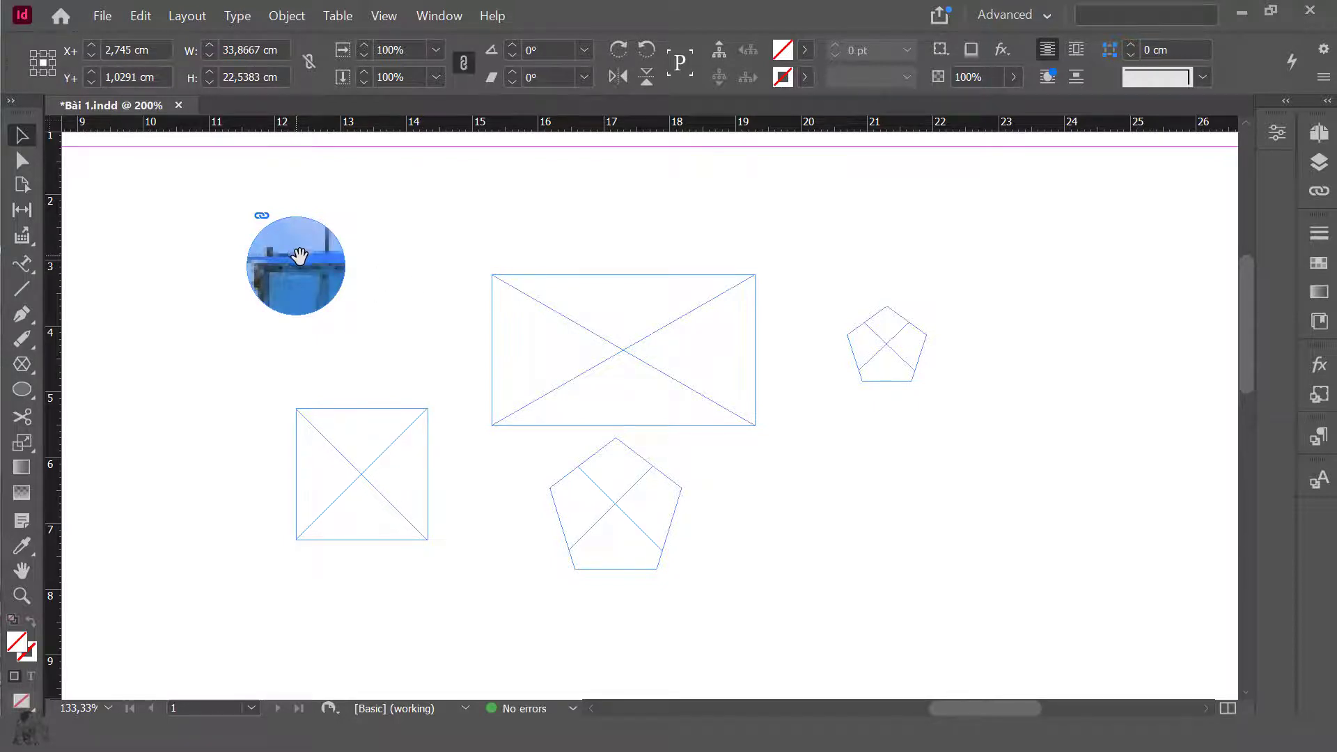
left_click(192, 180)
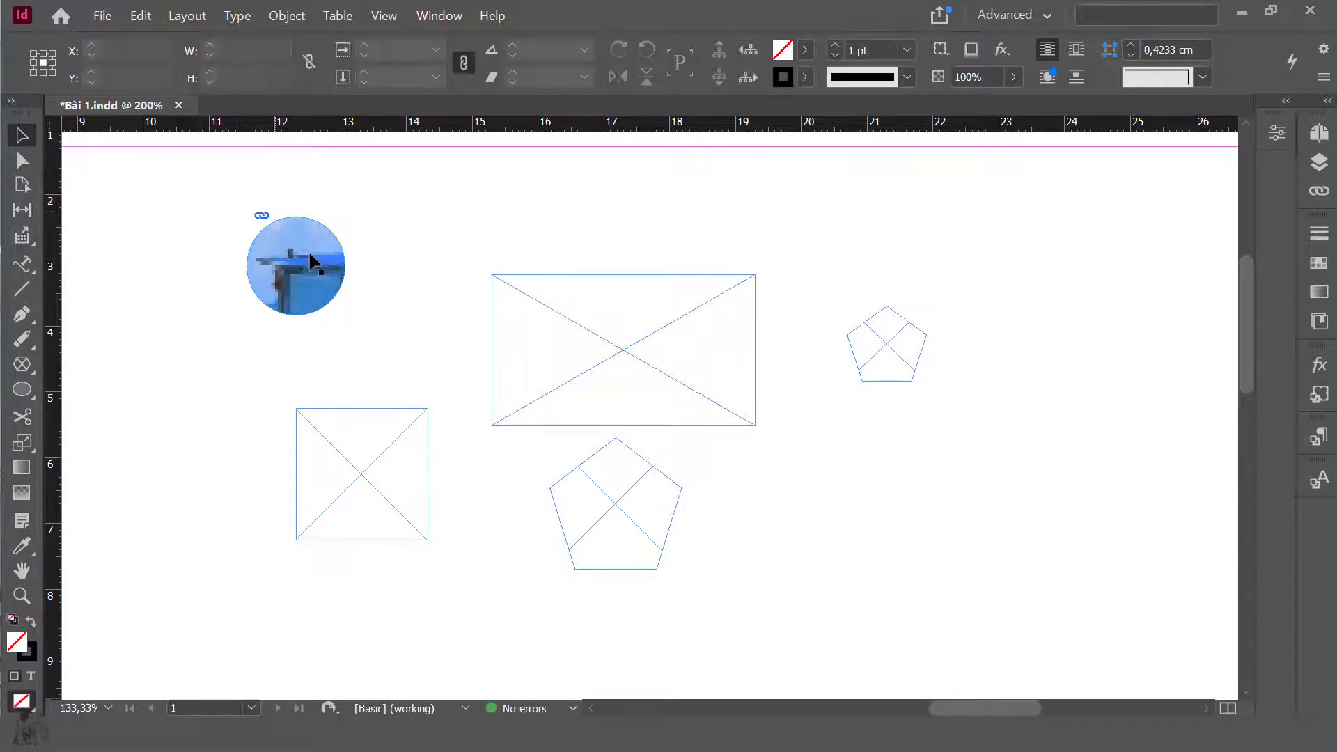
left_click(308, 251)
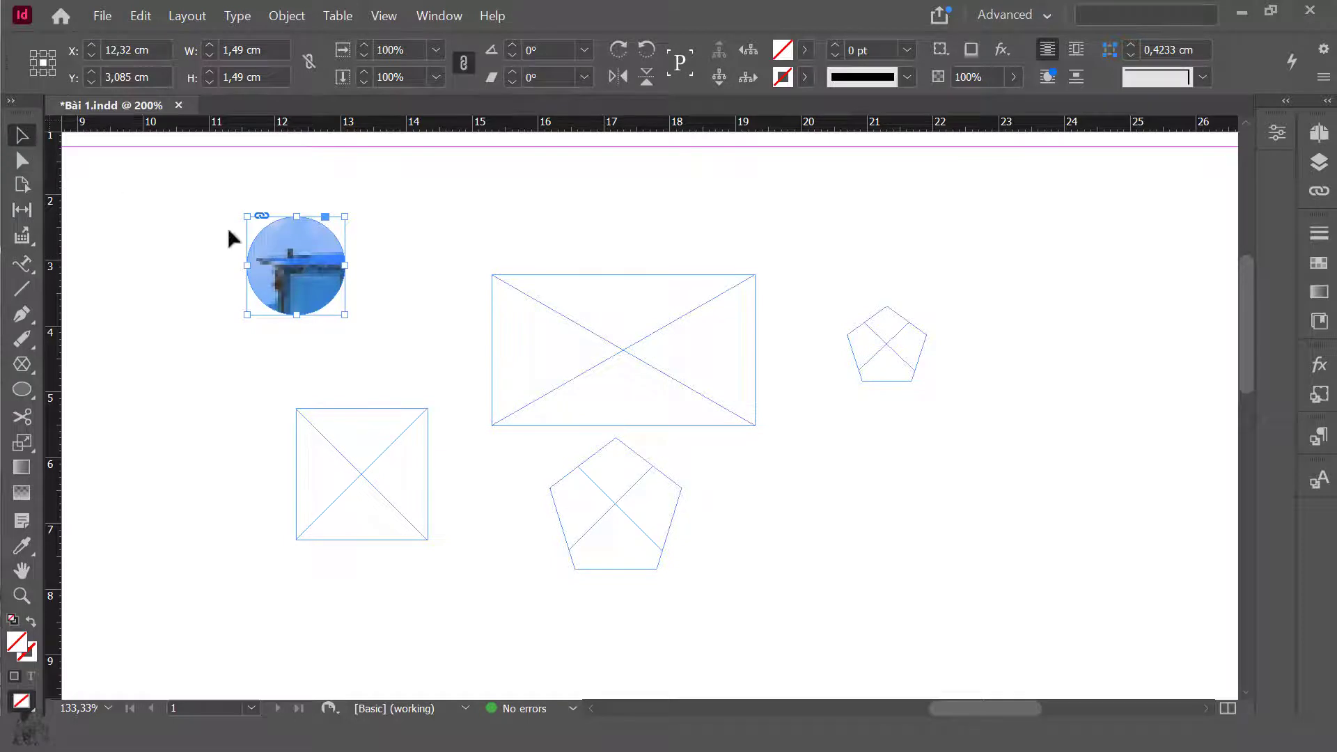
mouse_move(327, 251)
left_mouse_down()
mouse_move(353, 245)
mouse_move(283, 269)
mouse_move(557, 307)
mouse_move(349, 286)
mouse_move(209, 245)
mouse_move(328, 263)
mouse_move(297, 266)
mouse_move(307, 252)
mouse_move(326, 272)
left_mouse_up()
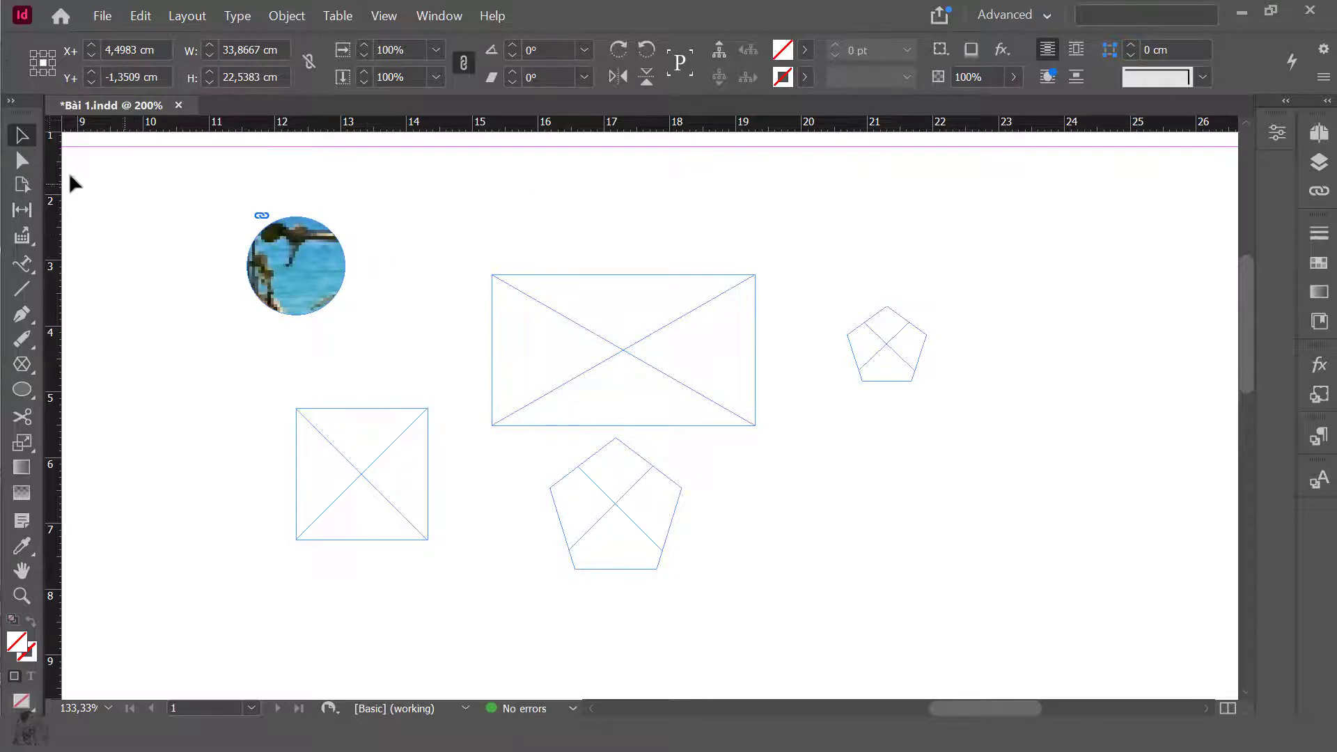
Enlarge the circular frame to about 4.15 cm wide and high and move it to about X 23.37 cm, Y 9.53 cm.
left_click(327, 244)
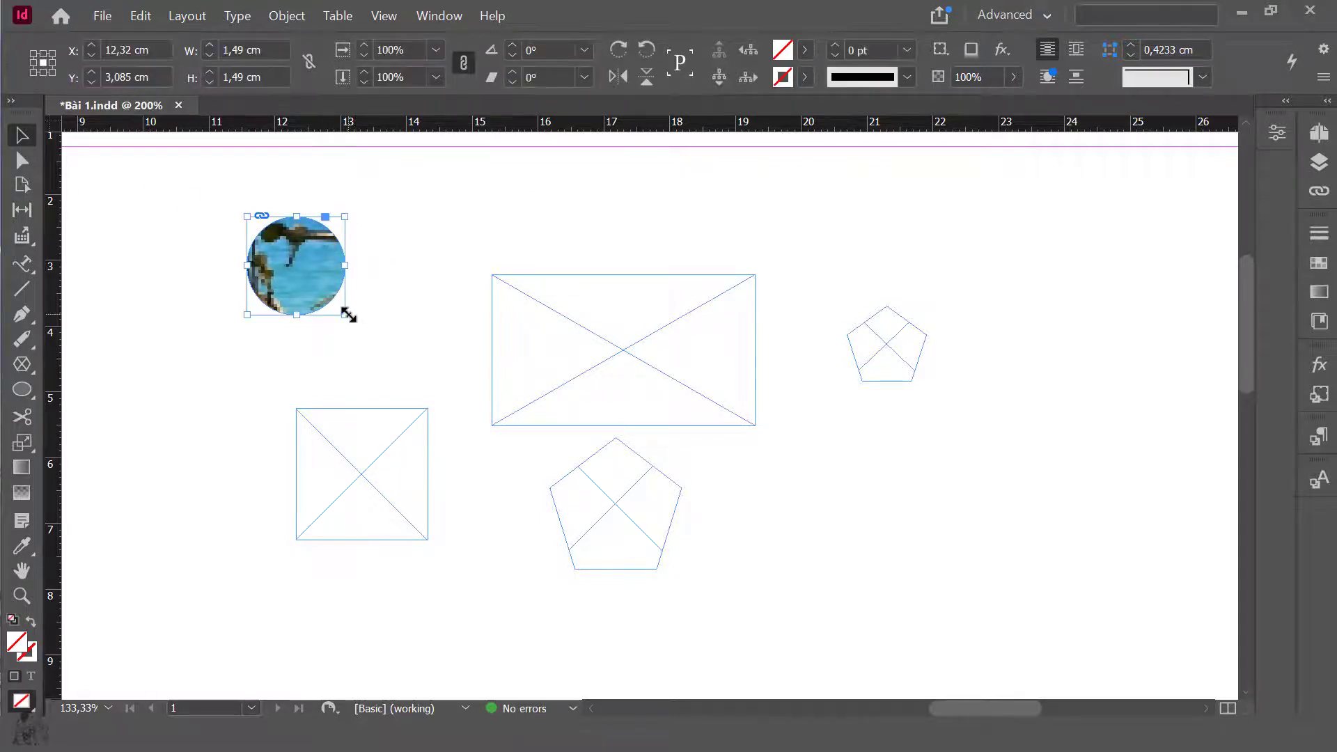
left_click_drag(348, 315, 507, 417)
left_click_drag(449, 380, 542, 283)
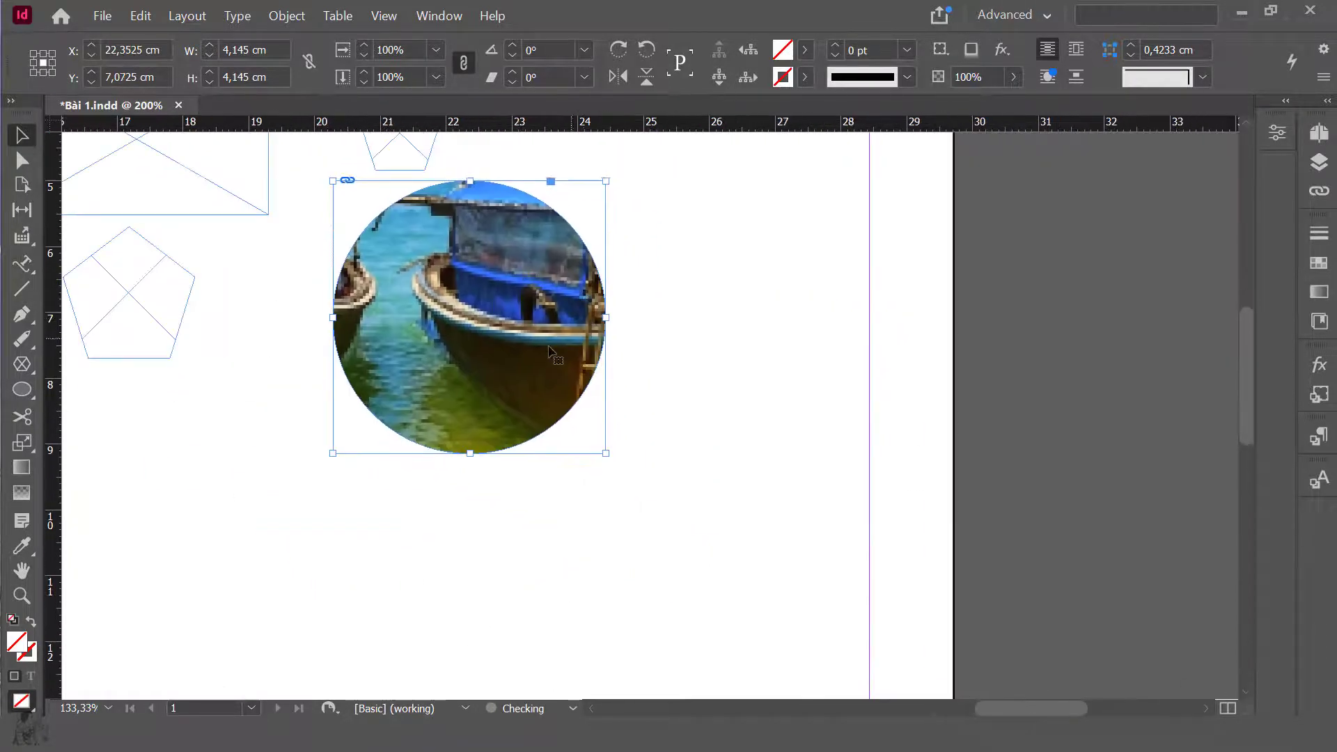
left_click_drag(552, 358, 627, 523)
scroll(627, 523, "down", 3)
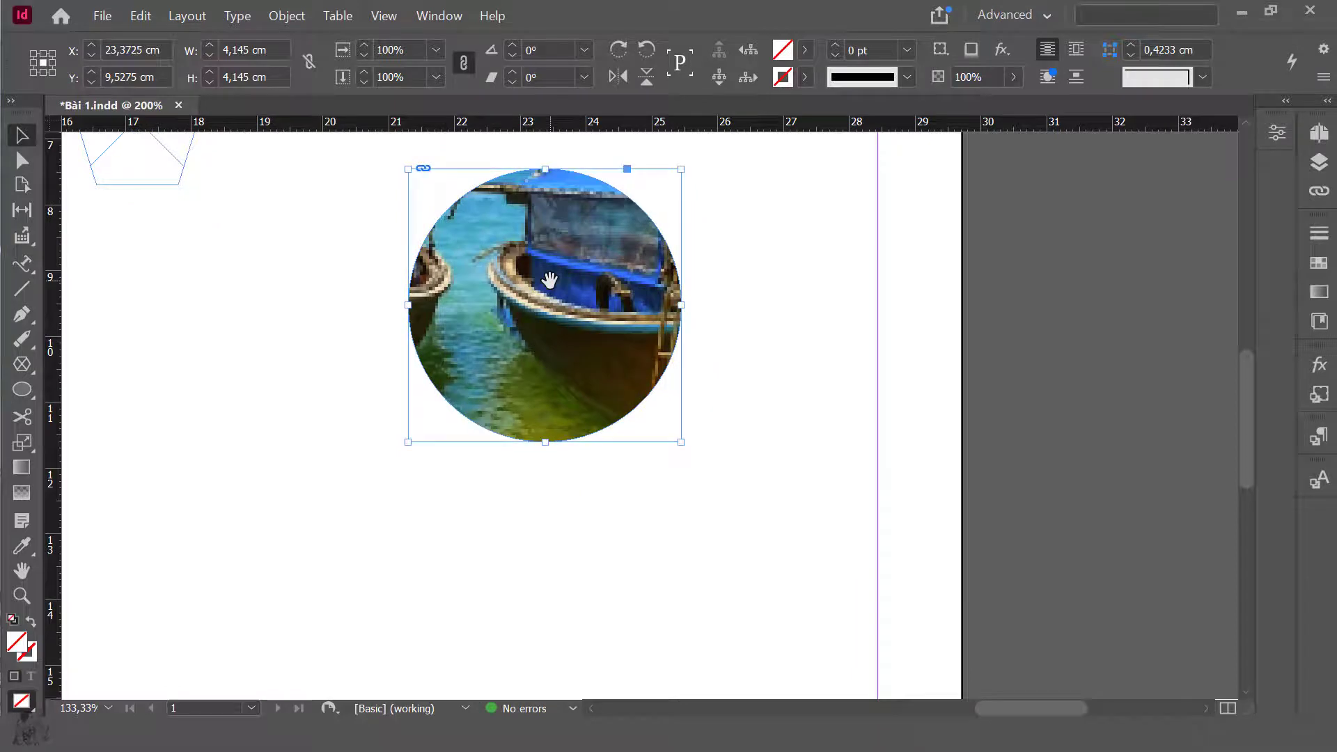
Reposition the image inside the enlarged circular frame to an offset of about X 3.29 cm, Y -0.51 cm.
key("ctrl+shift+a")
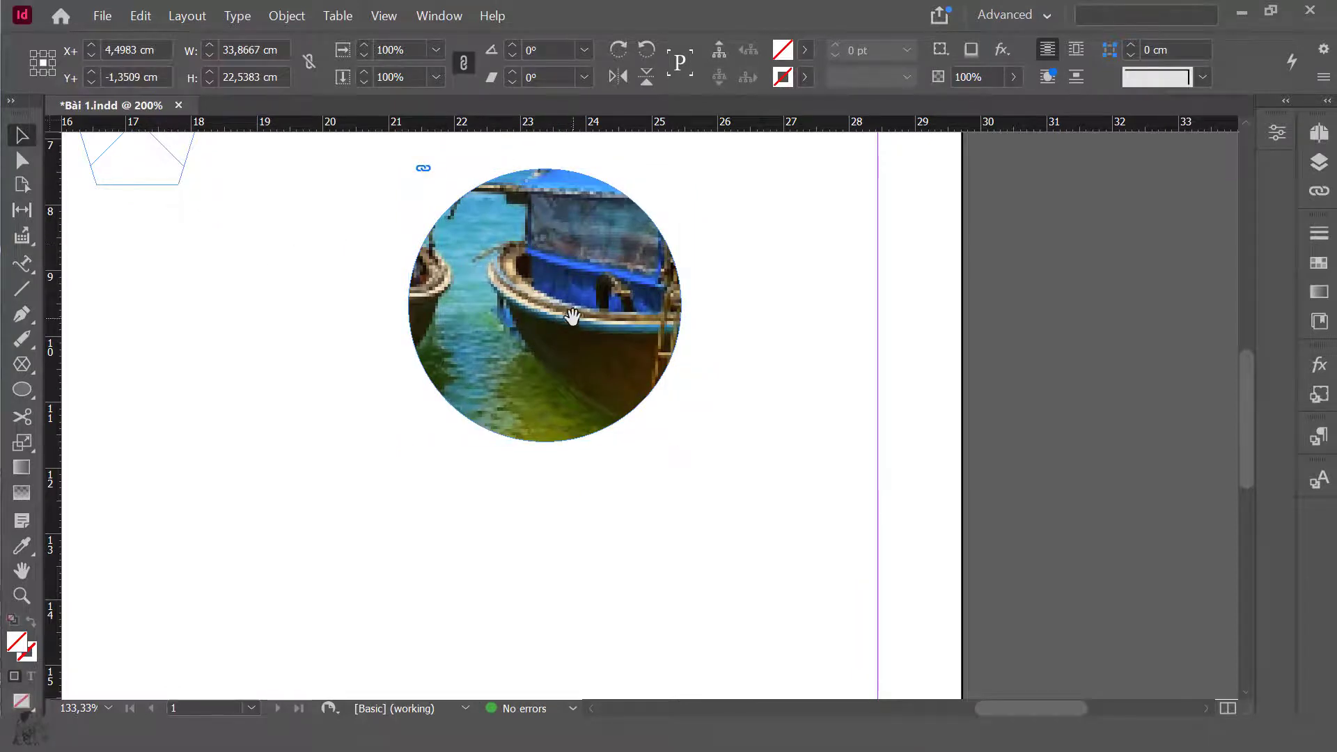
left_click_drag(572, 317, 590, 296)
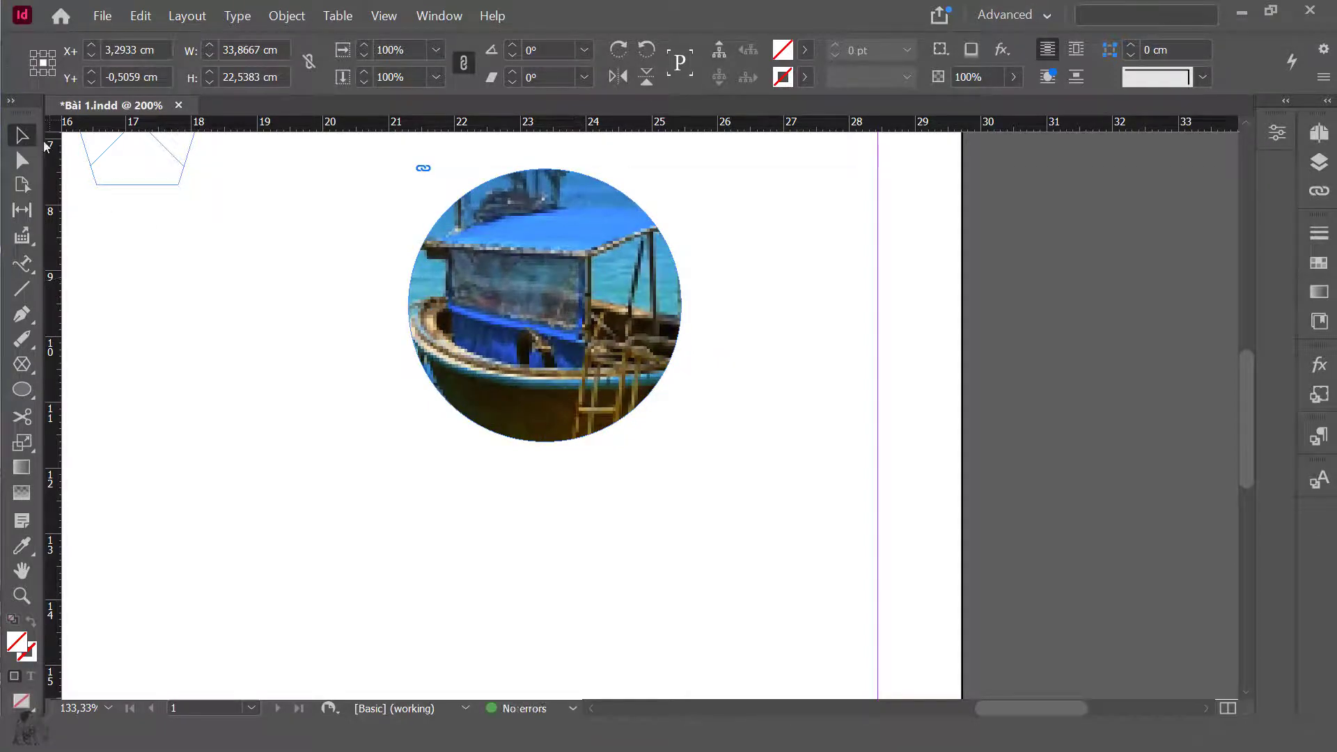
left_click(298, 213)
Fit the circular frame to its content and undo the fitting.
right_click(552, 261)
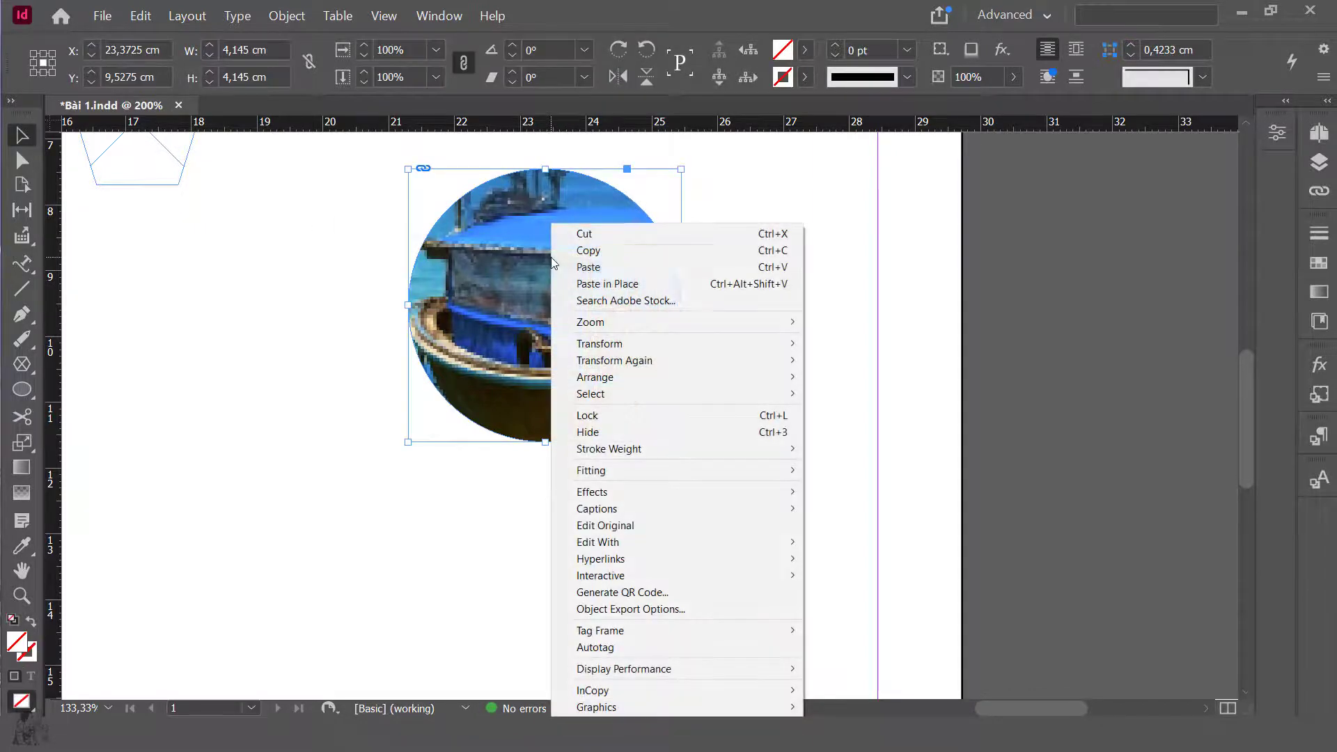
mouse_move(657, 474)
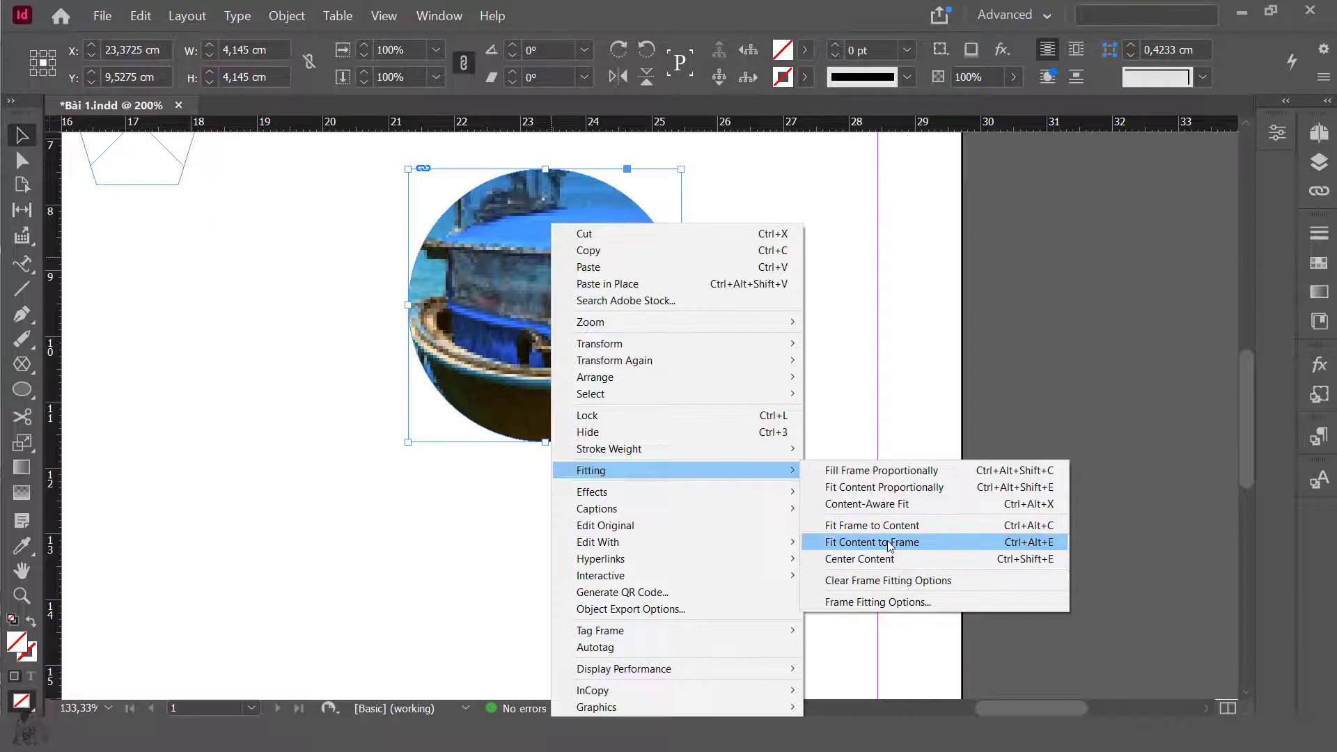
left_click(924, 533)
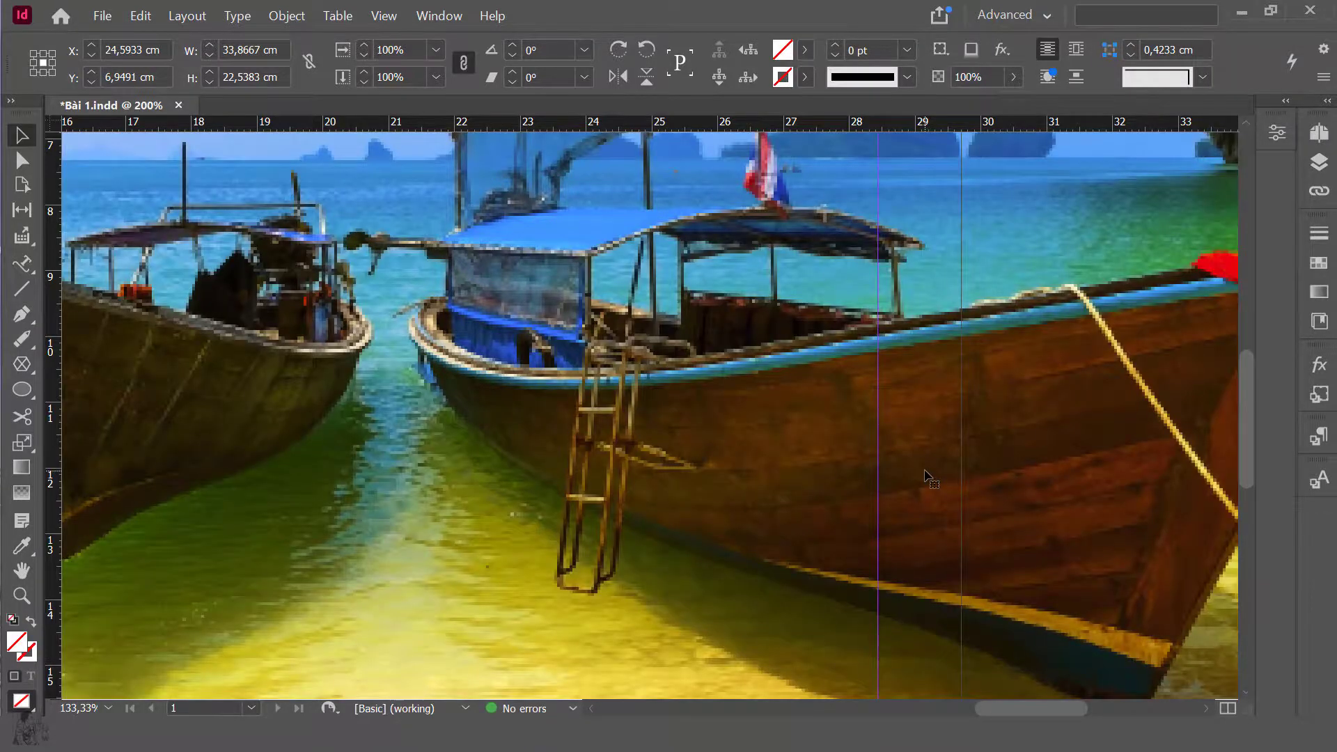
scroll(930, 479, "down", 5)
key("ctrl+z")
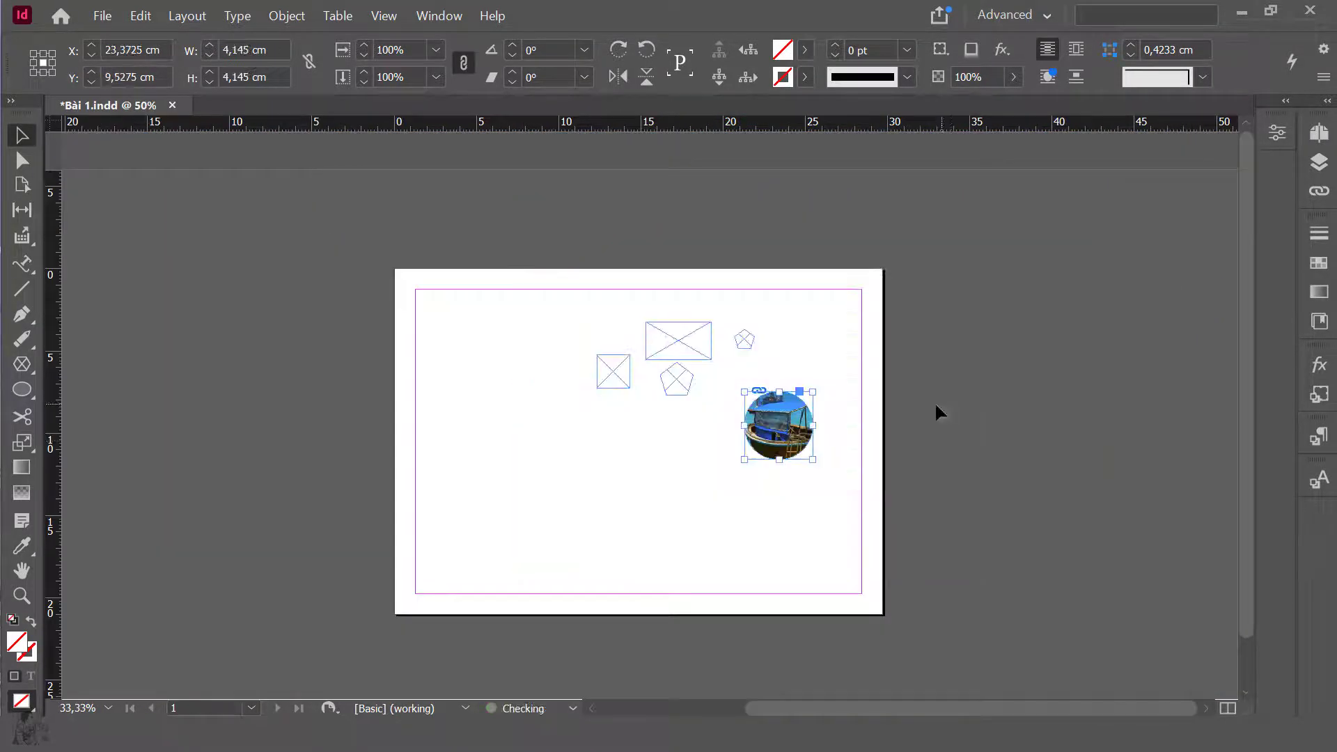
Fit the image content to the circular frame and move the frame about 0.2 cm left, to about X 23.17 cm.
left_click_drag(701, 364, 876, 494)
right_click(649, 363)
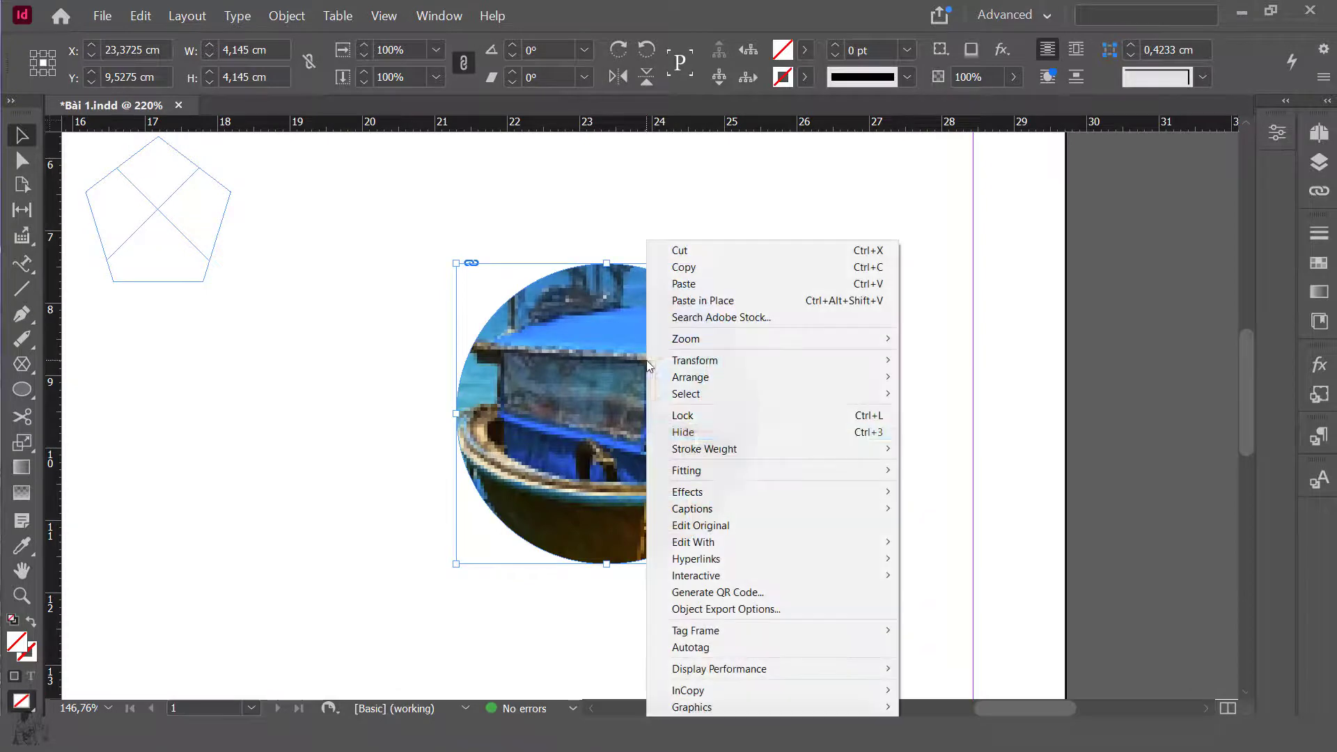
mouse_move(798, 473)
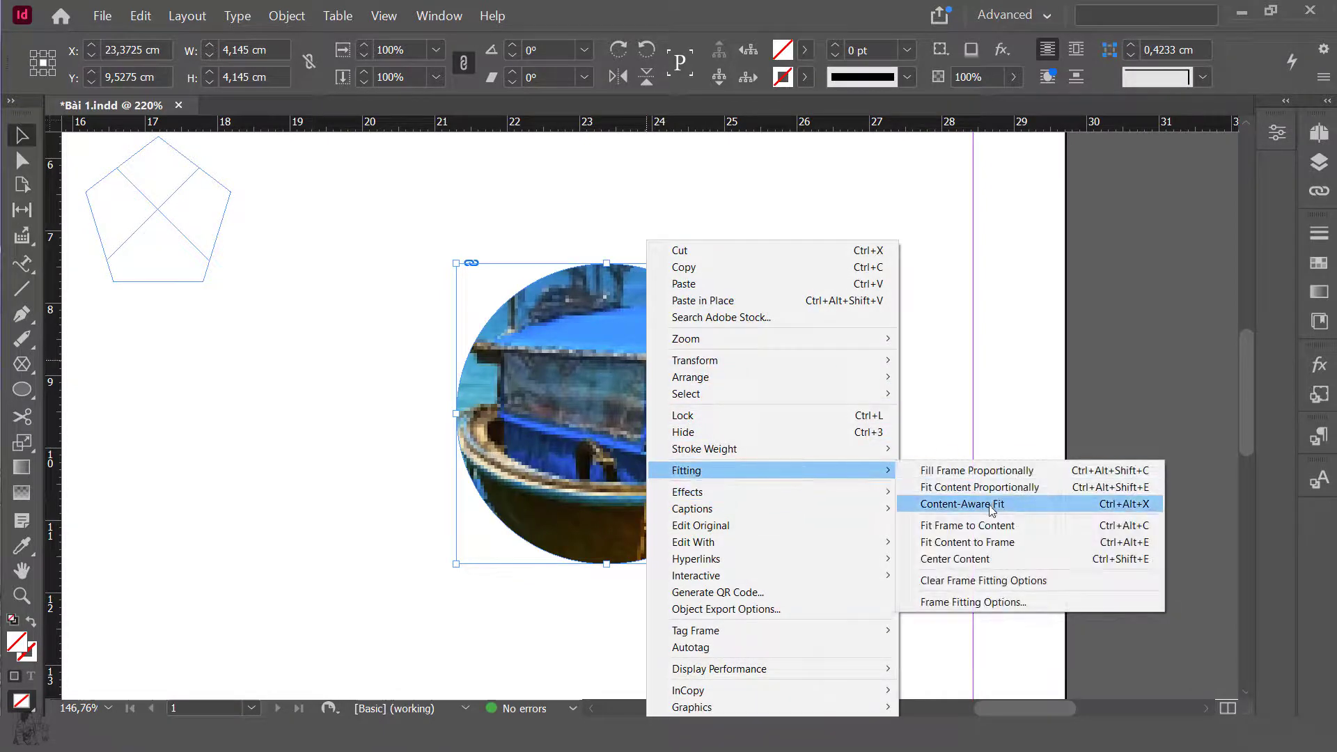
left_click(1003, 545)
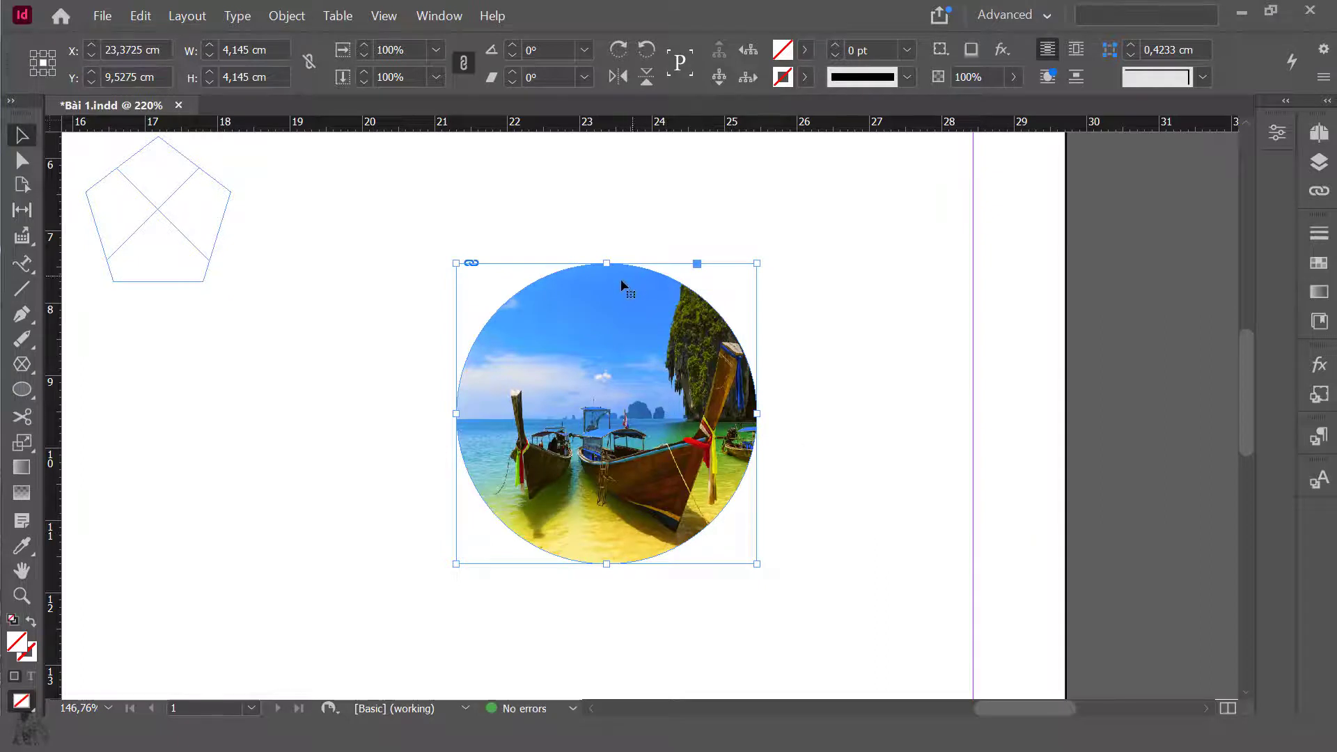
mouse_move(643, 380)
left_mouse_down()
mouse_move(553, 373)
mouse_move(628, 381)
left_mouse_up()
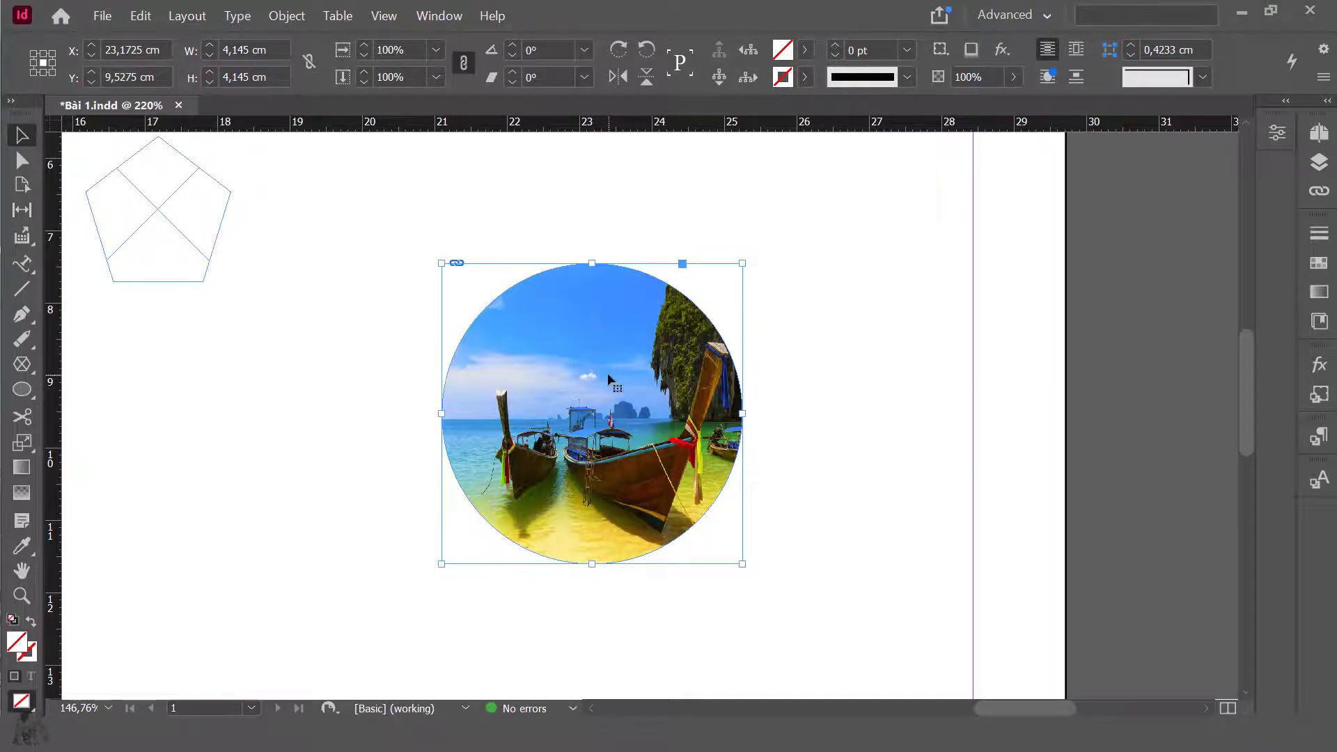
right_click(599, 342)
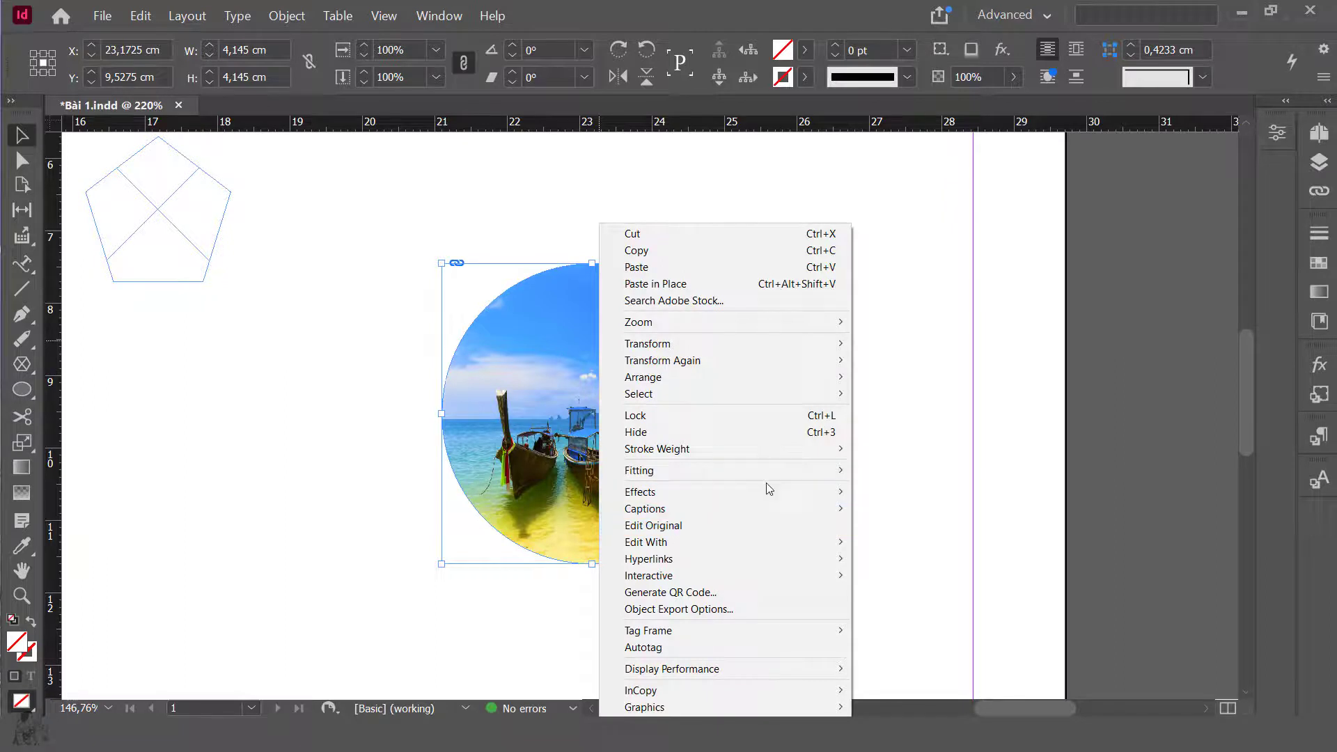
mouse_move(778, 473)
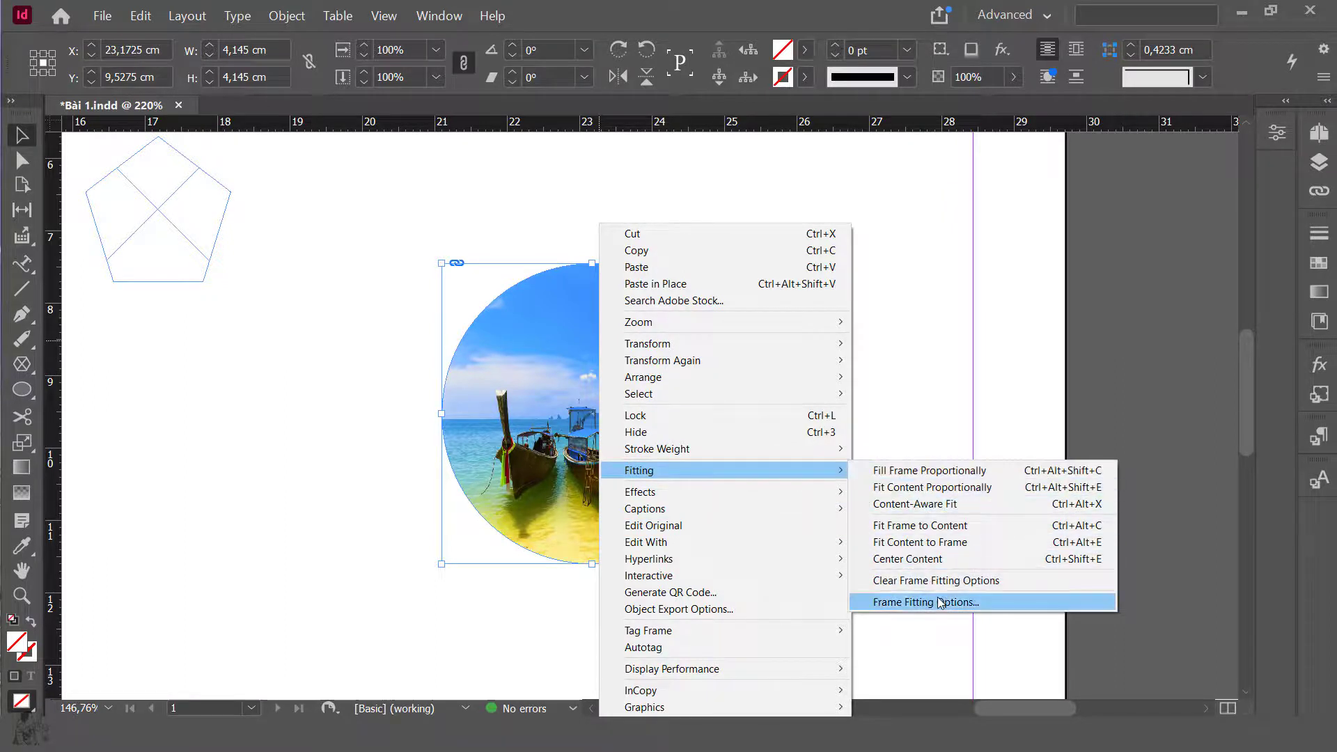
left_click(937, 504)
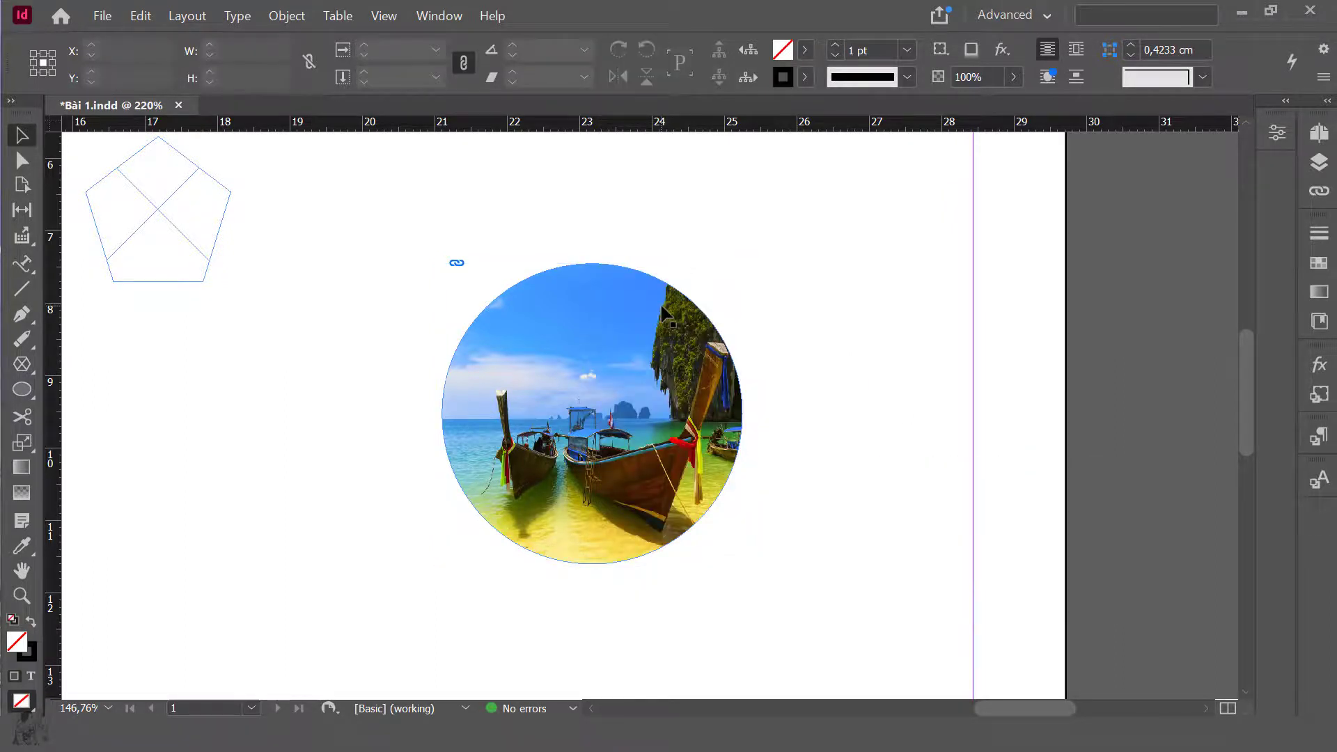
Move the wide rectangle frame up and left to about X 15.32 cm, Y 3.13 cm.
key("ctrl+minus")
key("ctrl+minus")
key("ctrl+minus")
key("ctrl+minus")
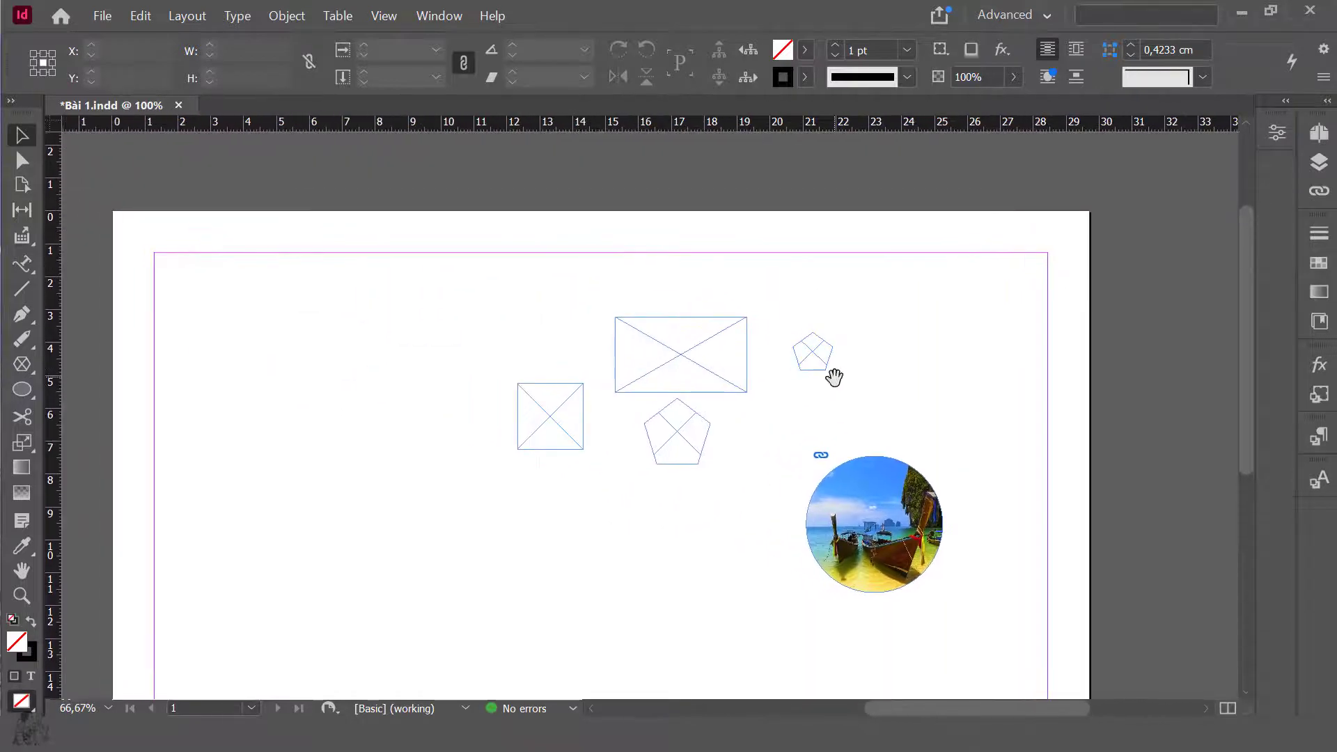
key("ctrl+equal")
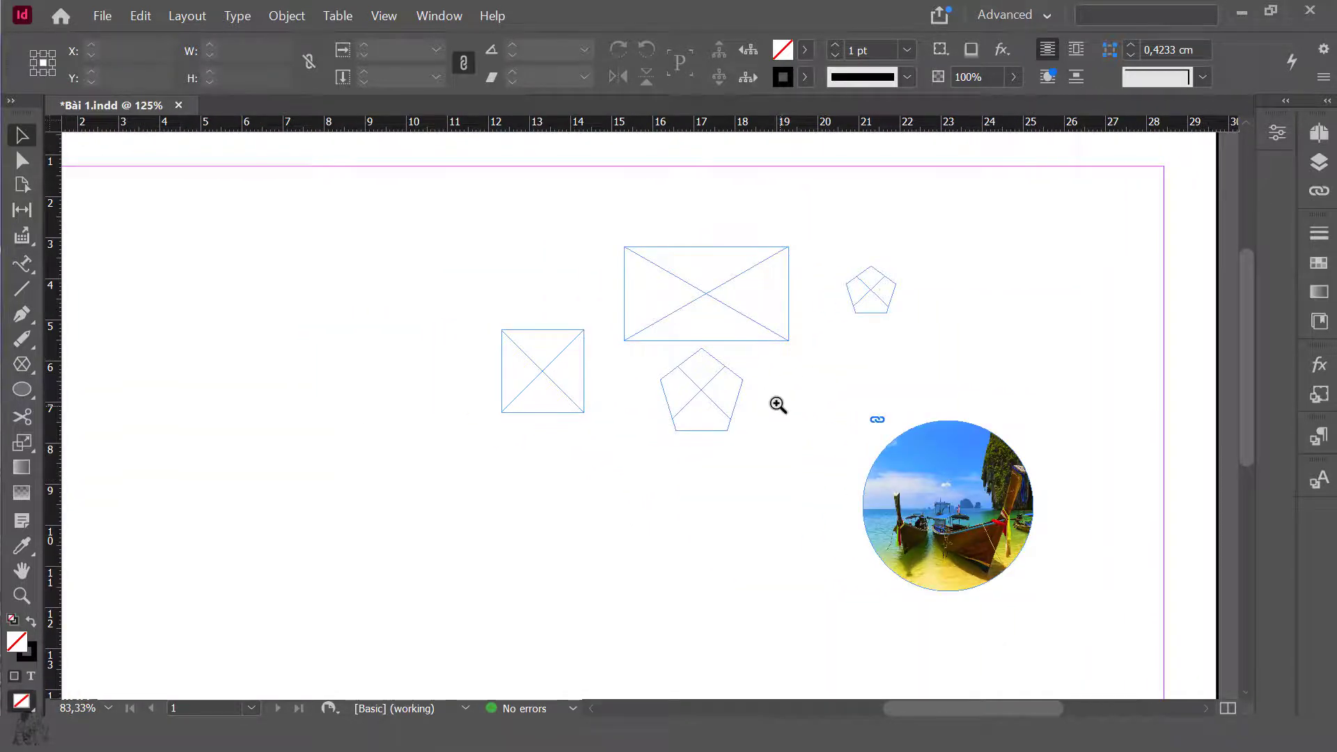
key("ctrl+equal")
left_click_drag(707, 325, 759, 325)
left_click(734, 307)
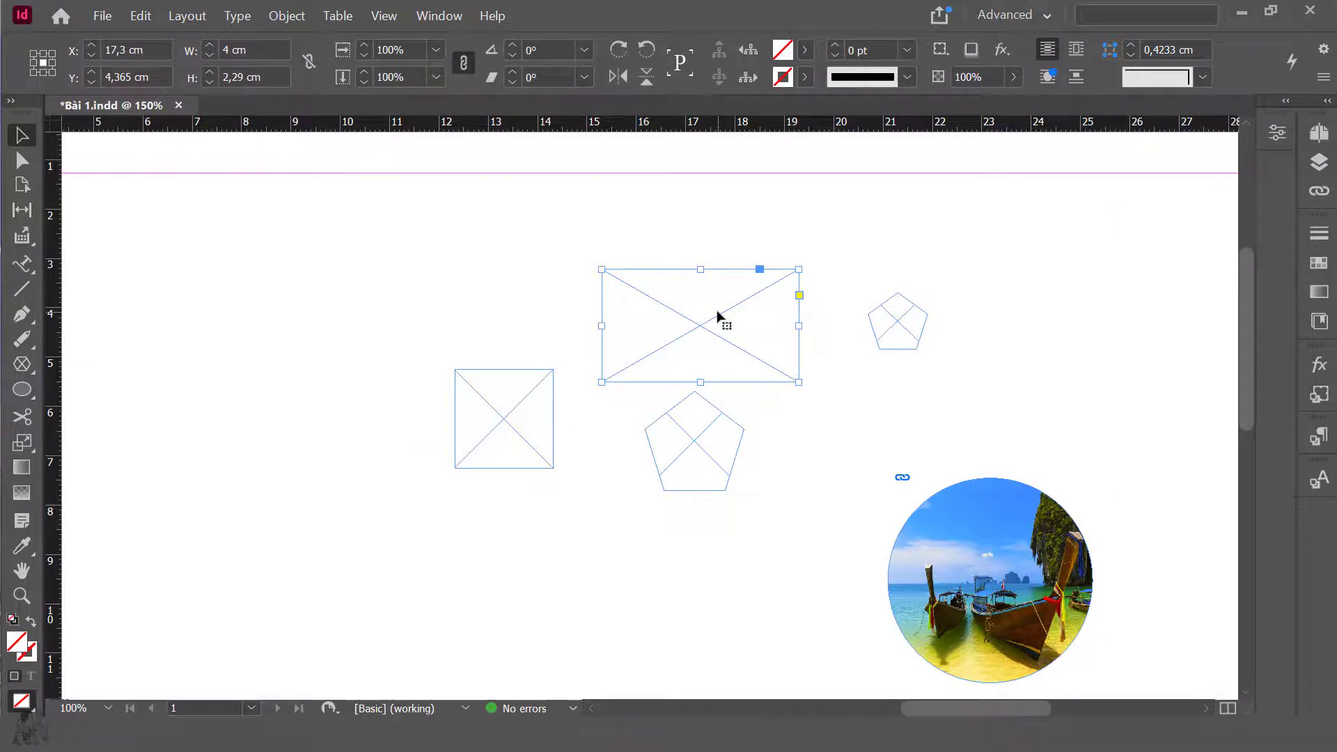
right_click(715, 316)
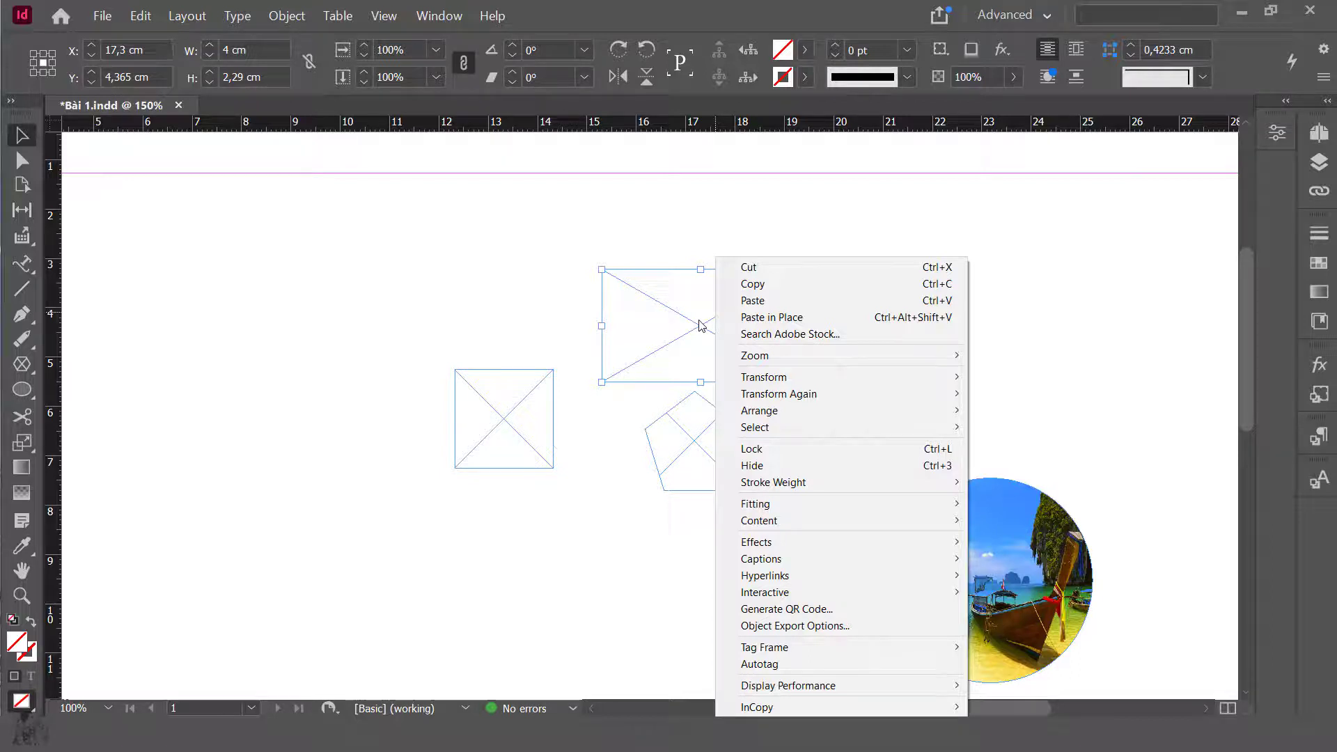
mouse_move(787, 525)
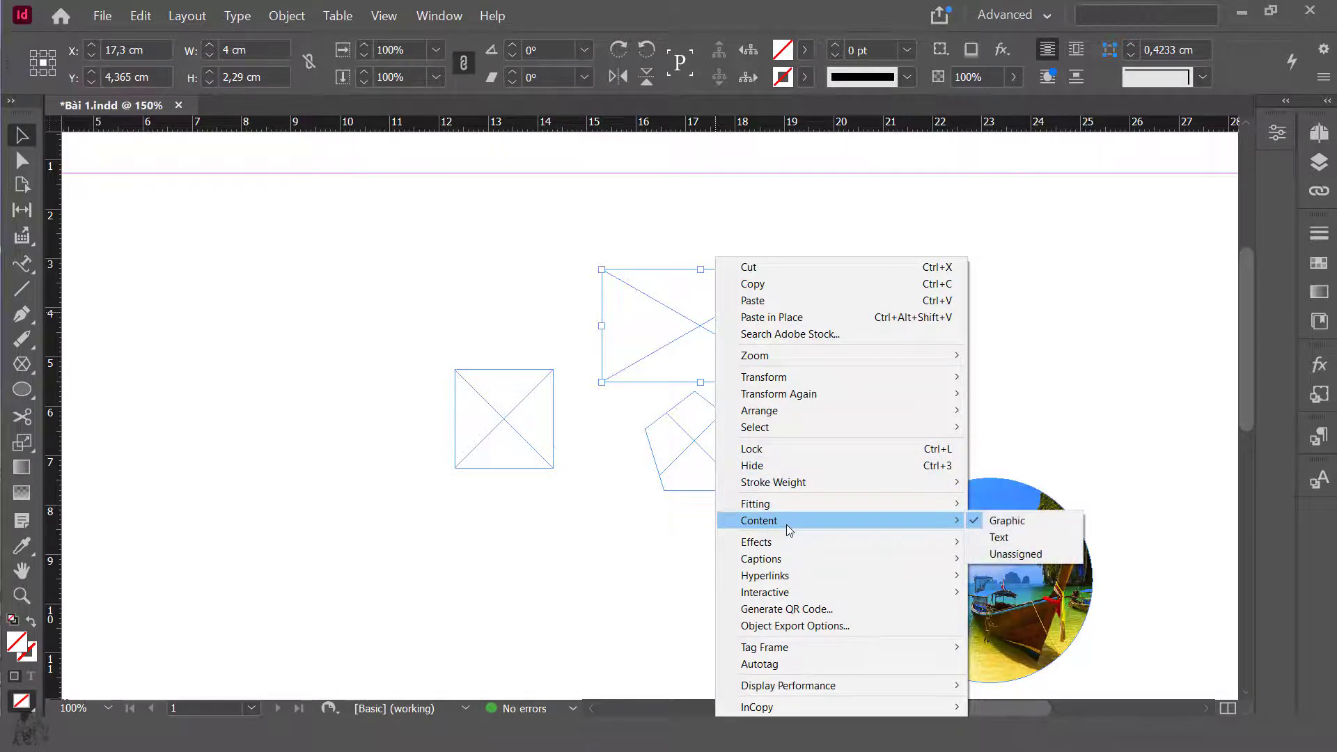
left_click(694, 328)
left_click_drag(693, 328, 609, 263)
Change the rectangle frame's content type to Text and enter sghwsrhwehrwehrewh in it.
right_click(602, 256)
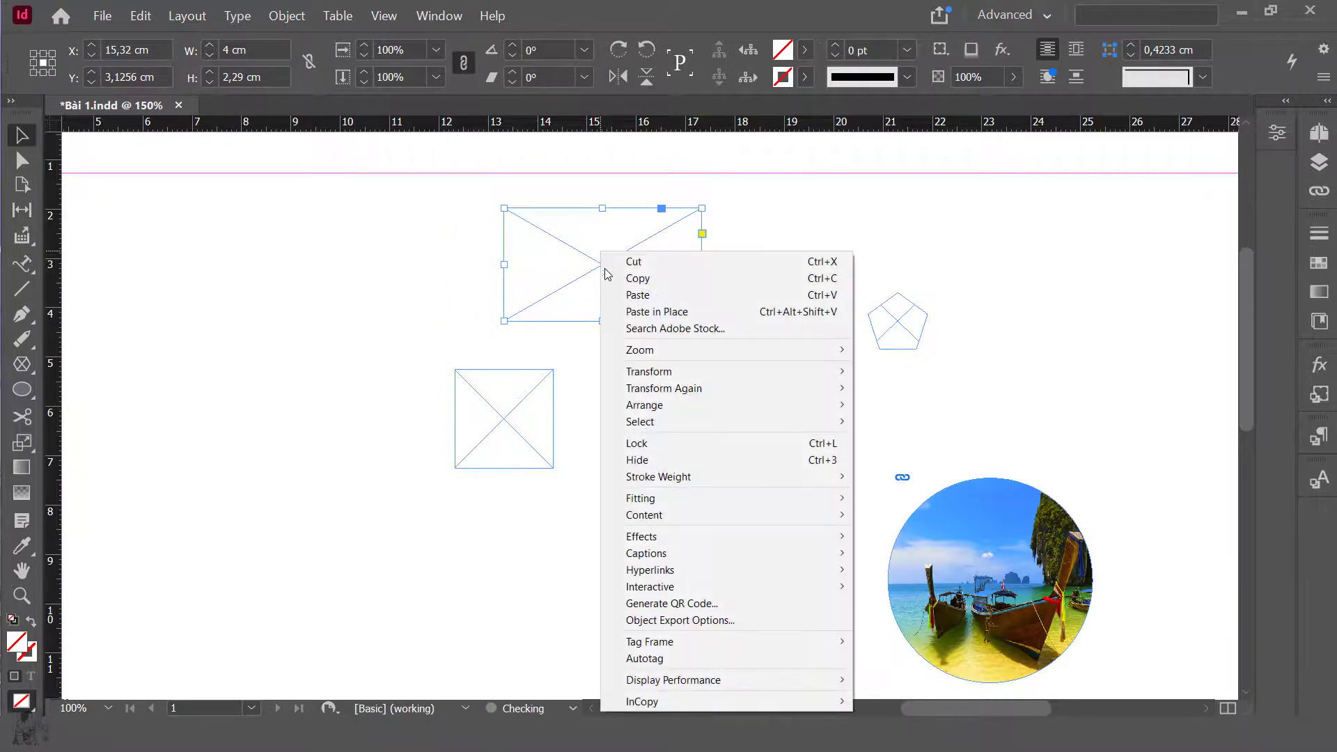
left_click(587, 257)
right_click(582, 249)
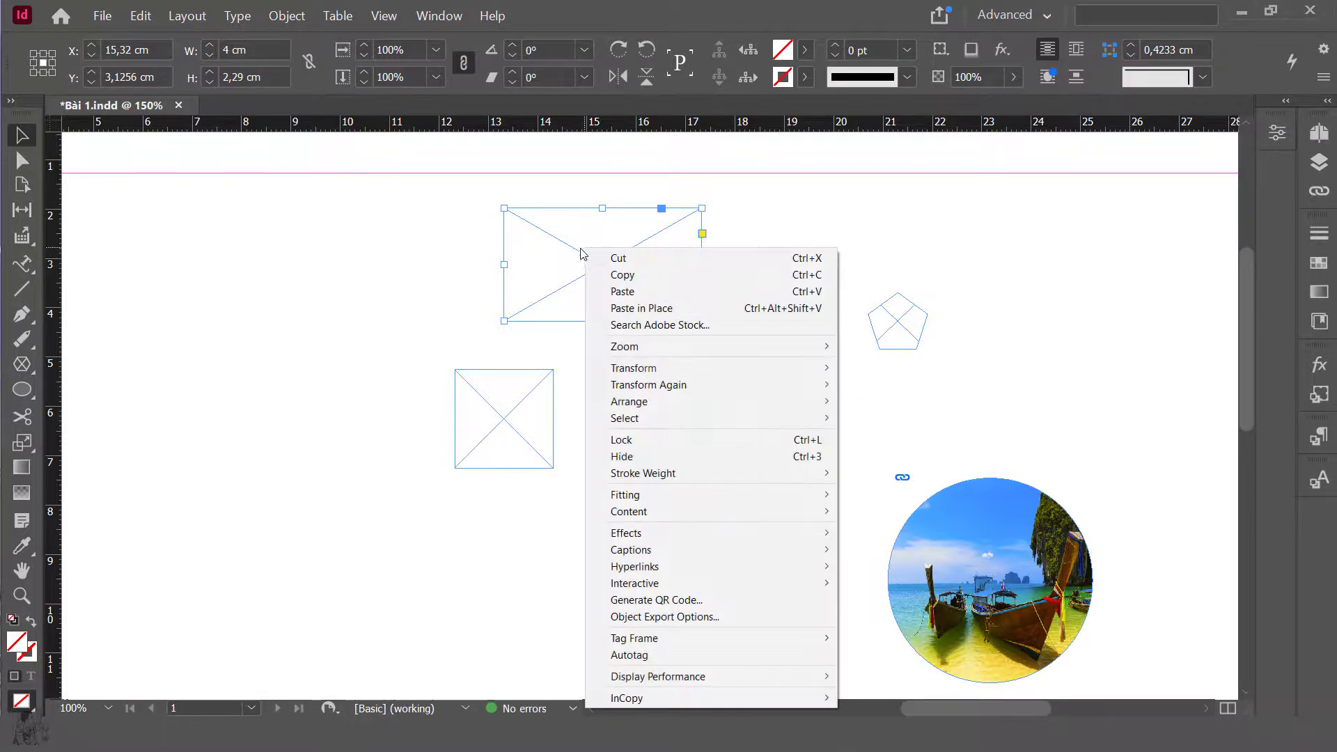
mouse_move(721, 514)
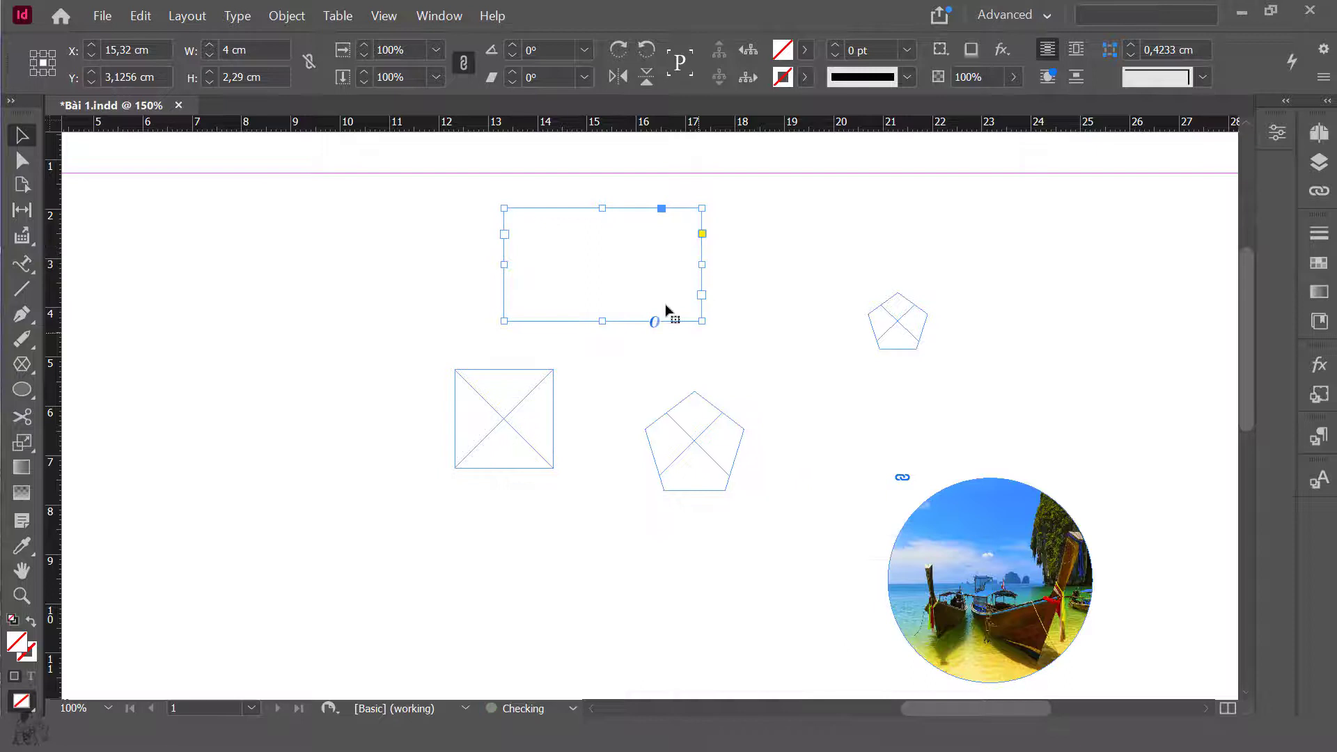
double_click(597, 254)
type("sghwsrhwehrwehrewh")
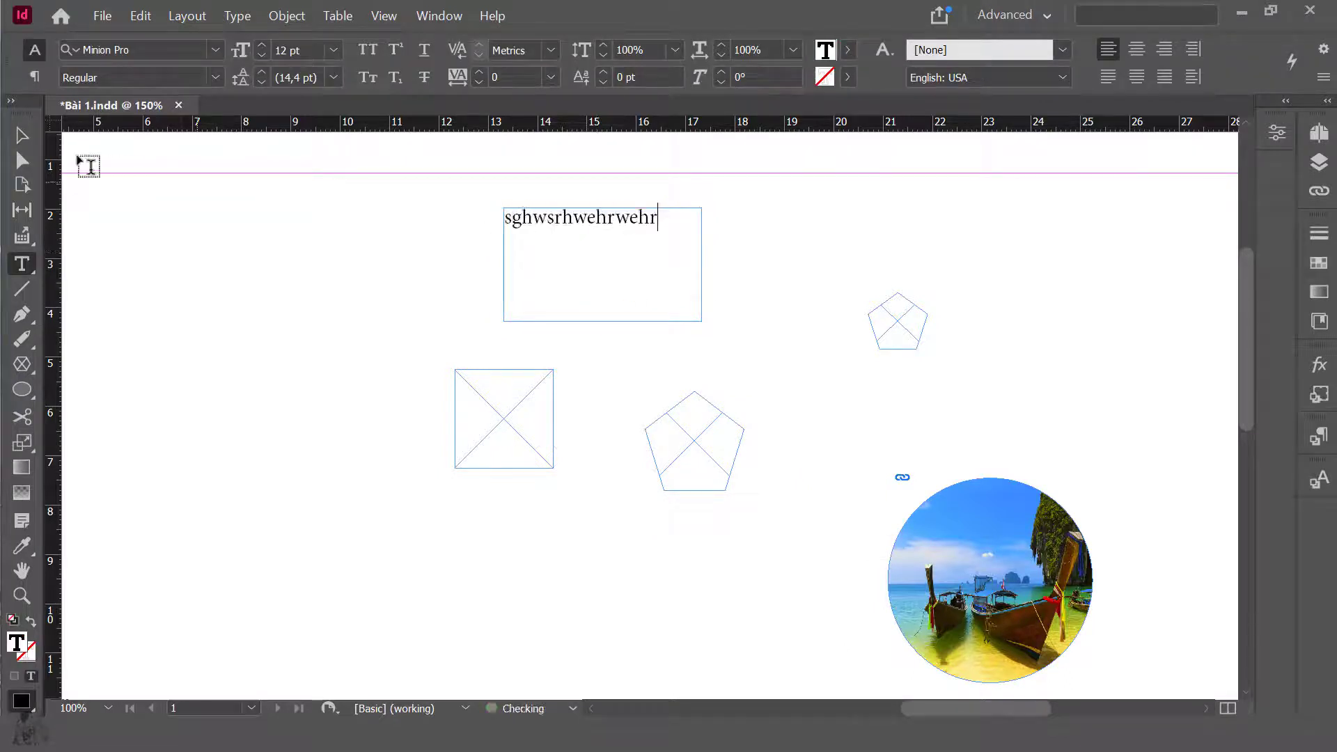
Delete the rectangular text frame above the square and pentagon frames.
left_click(21, 135)
left_click_drag(376, 191, 795, 528)
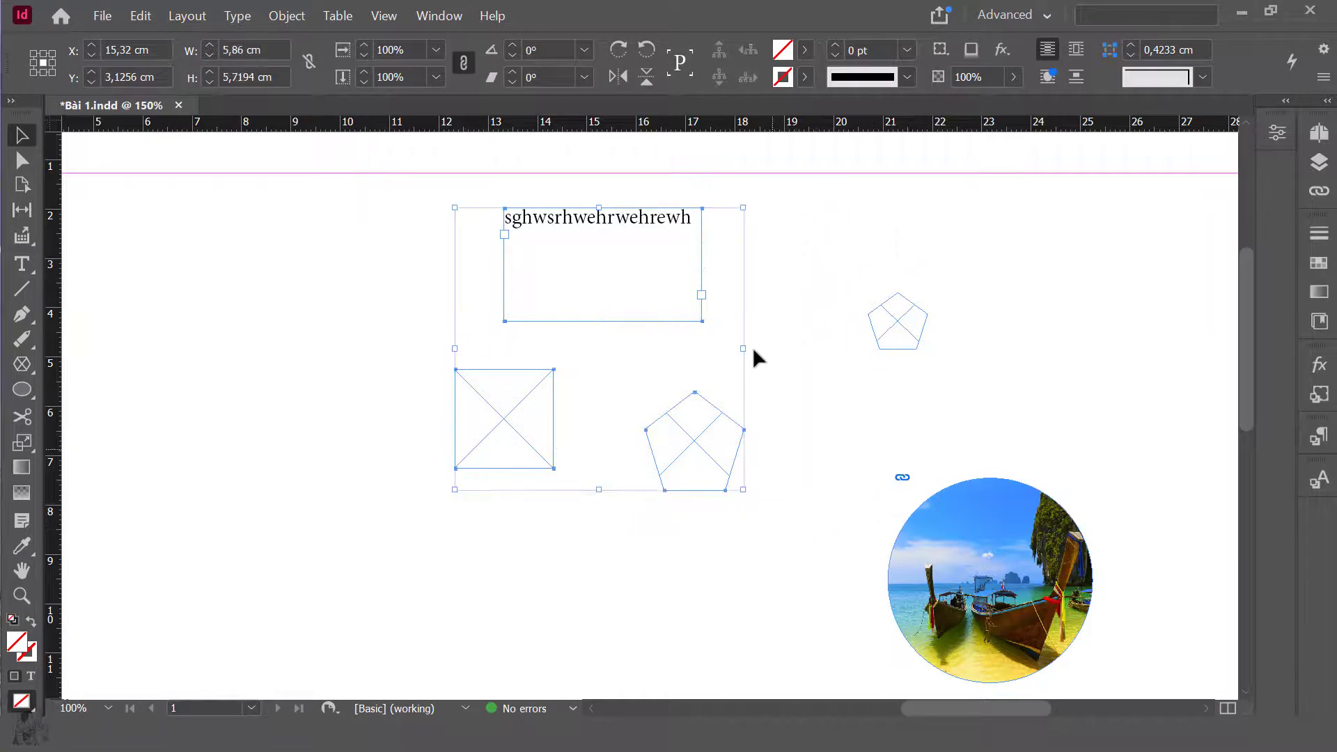
left_click(753, 344)
mouse_move(654, 234)
left_mouse_down()
mouse_move(663, 277)
mouse_move(675, 269)
left_mouse_up()
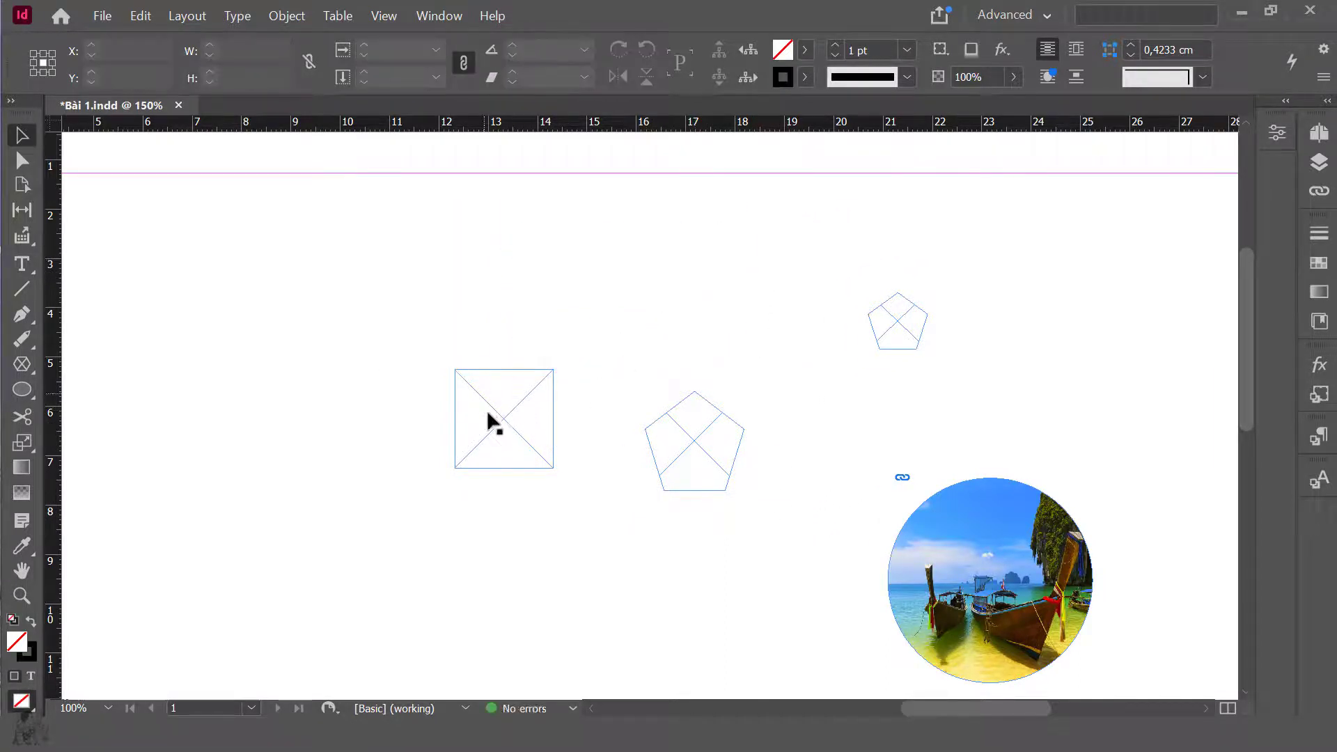
Move the square frame to about X 14.05 cm, Y 5.84 cm and select the larger pentagon frame.
left_click_drag(493, 421, 556, 400)
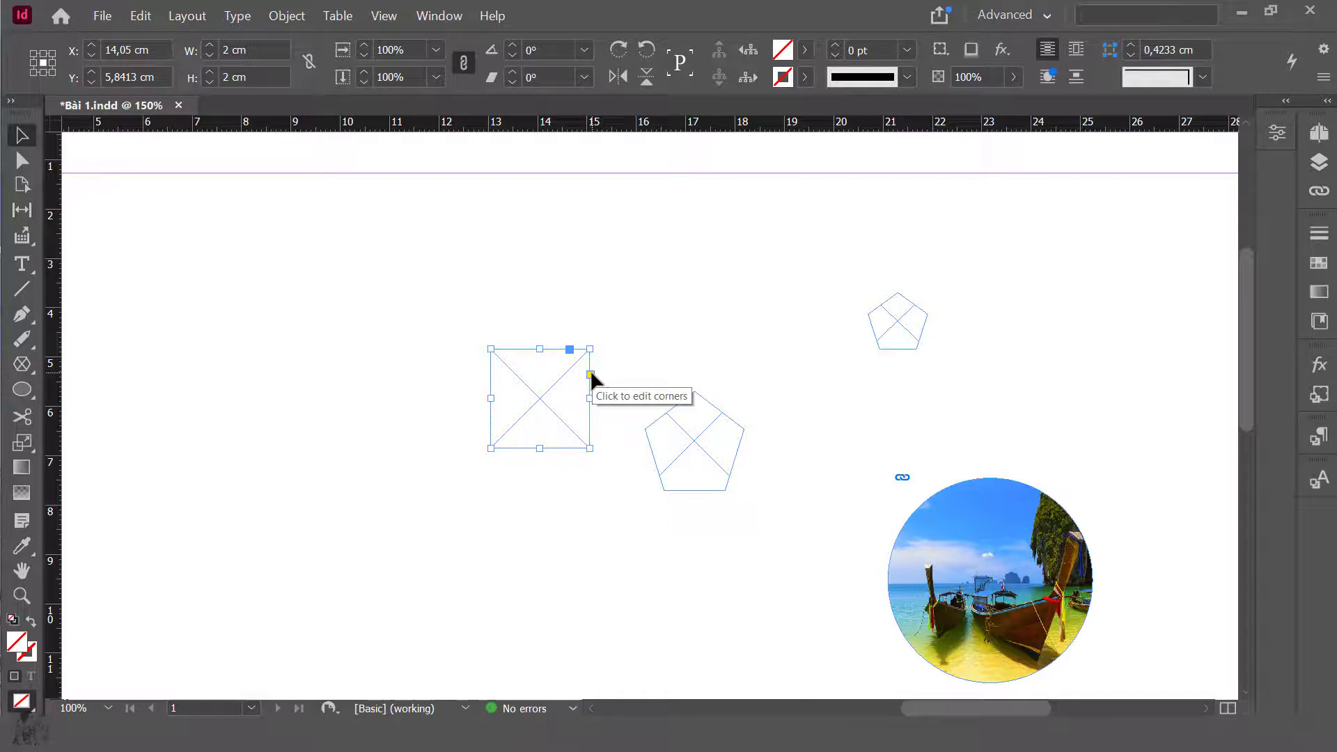
key("ctrl+space")
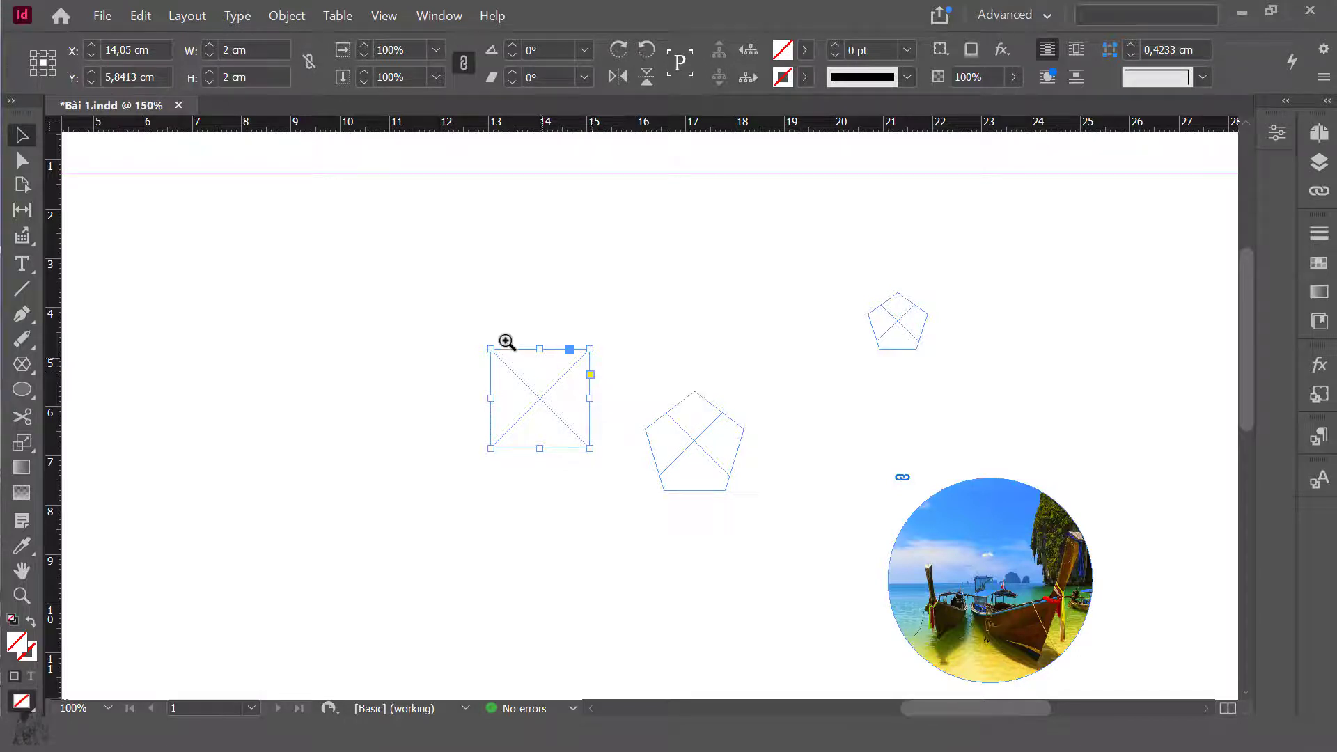
left_click_drag(448, 313, 663, 473)
left_click(925, 493)
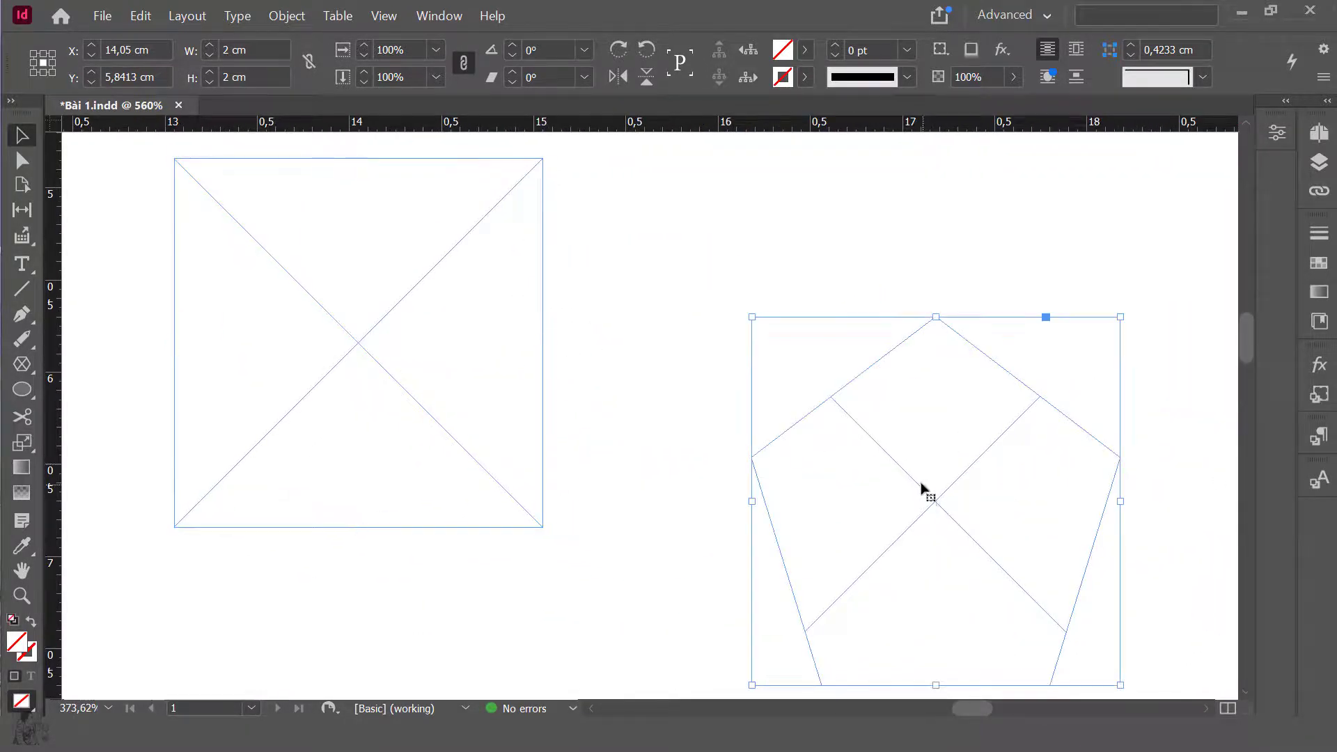
Select the square frame and switch it to live corner editing.
left_click_drag(989, 478, 1188, 677)
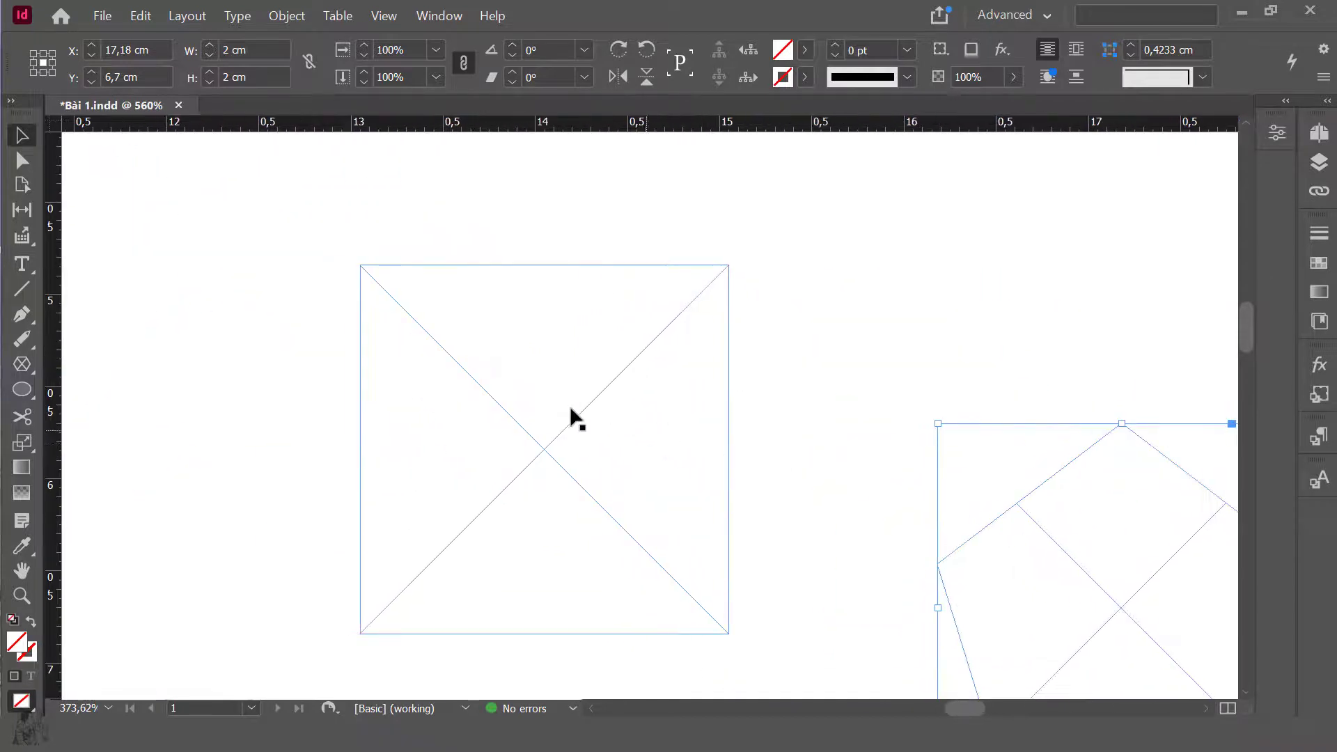
left_click(571, 413)
left_click(730, 291)
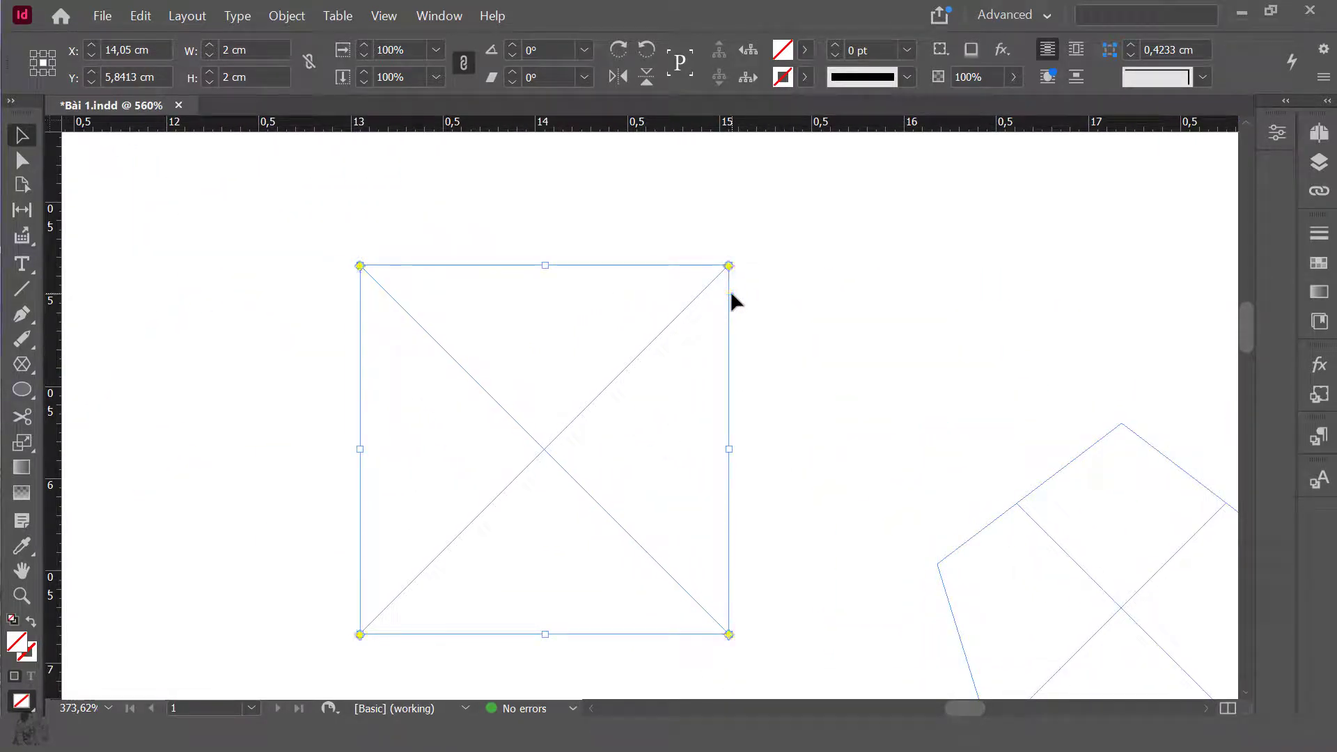
Try rounding the square frame's corners freehand to about 0.64 cm, undo it, and try a 1 cm corner size.
left_click_drag(728, 267, 613, 388)
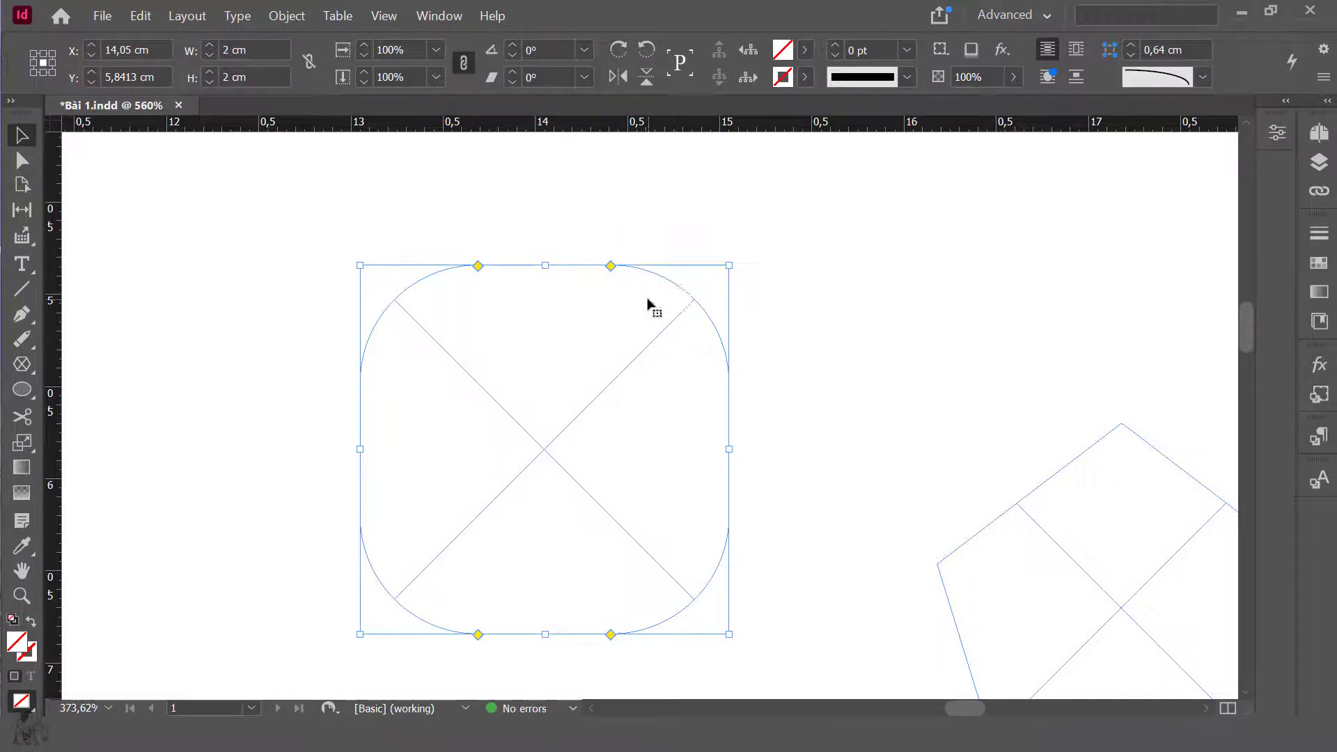
key("ctrl+z")
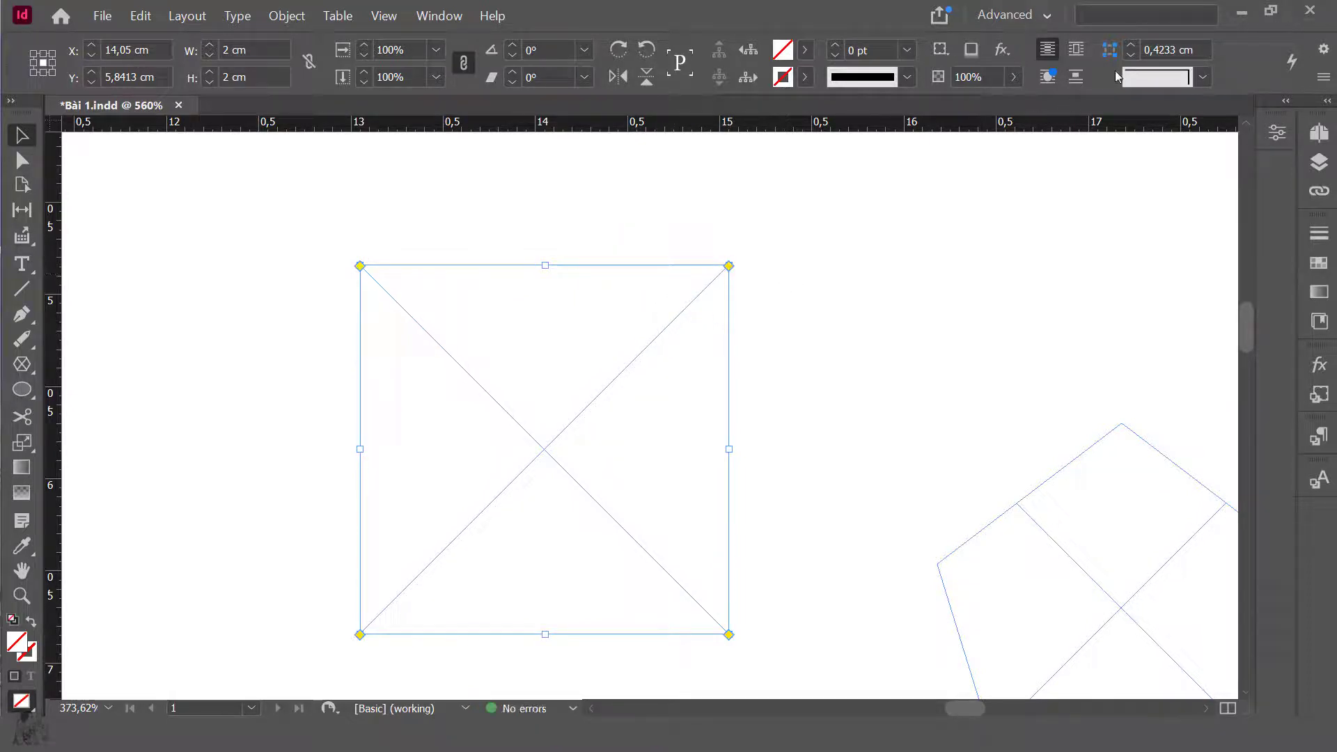
double_click(1175, 49)
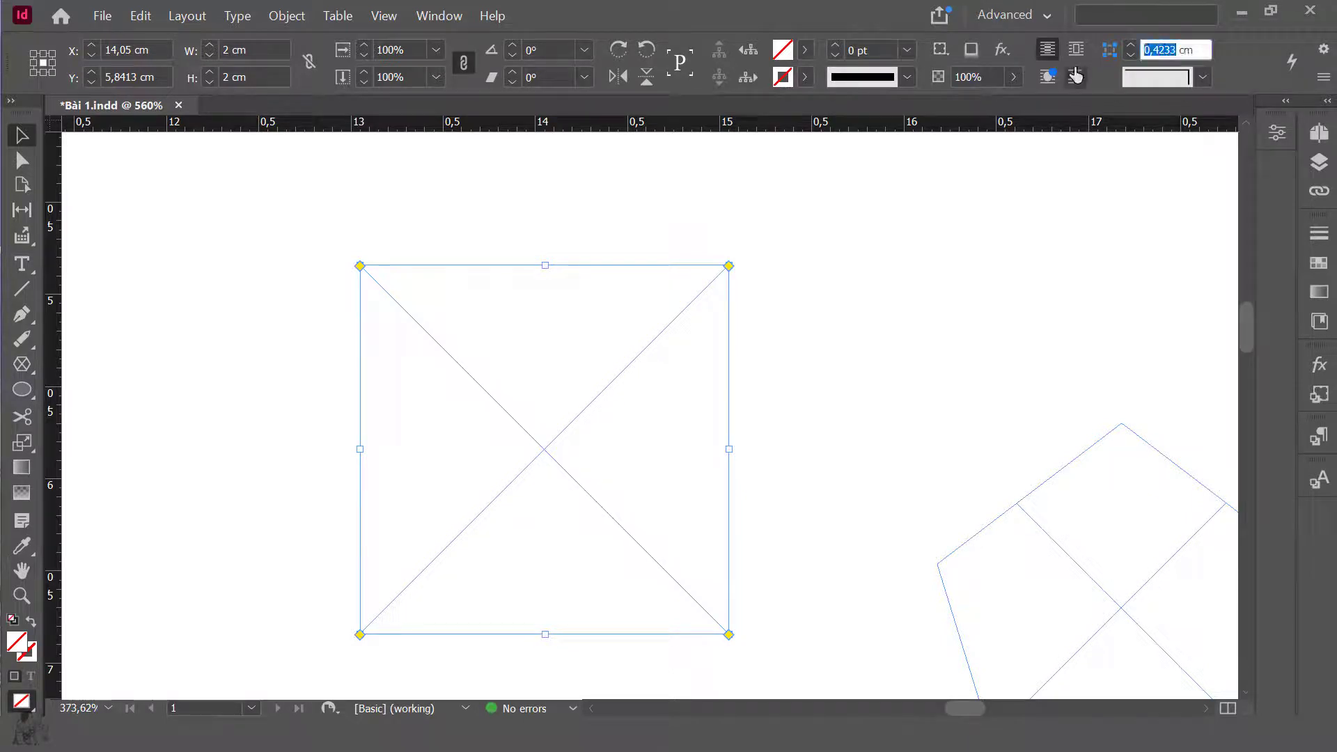
type("1")
key("Return")
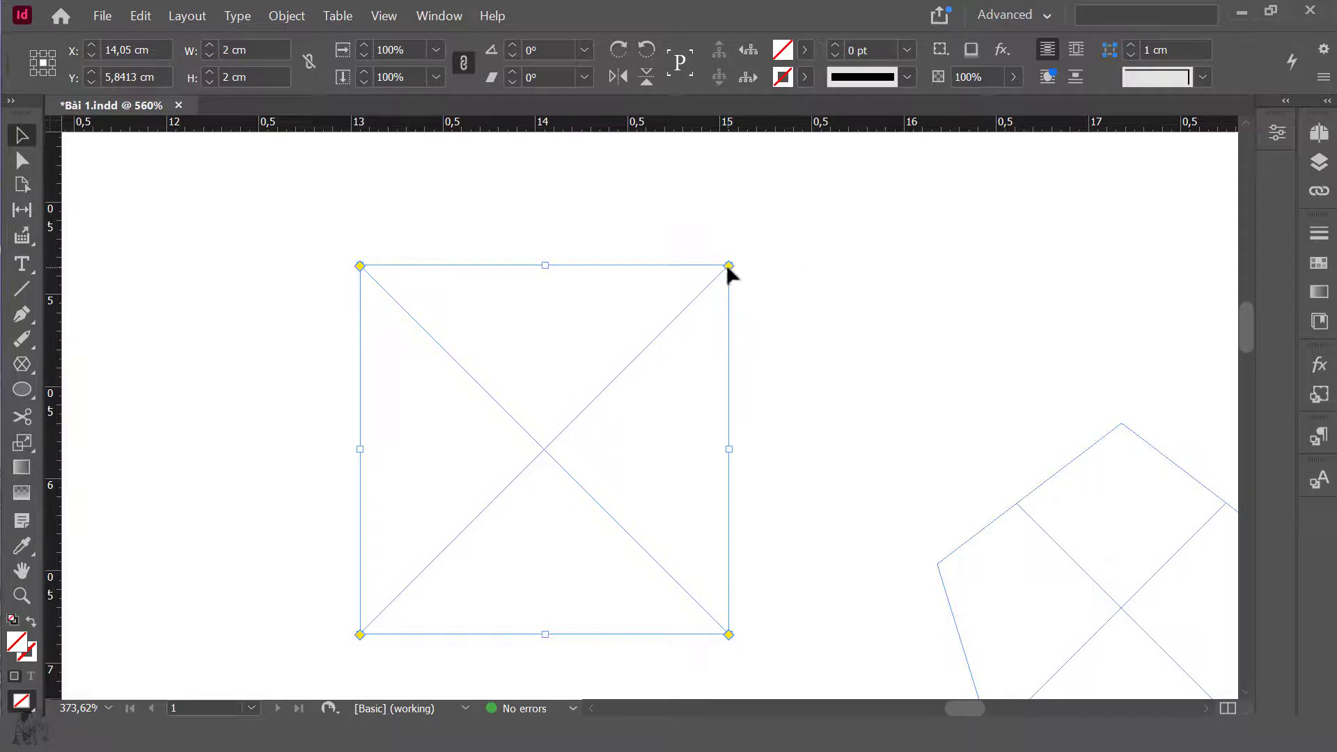
Round all four corners of the square frame and set the corner radius to 0.2 cm.
left_click_drag(728, 266, 659, 322)
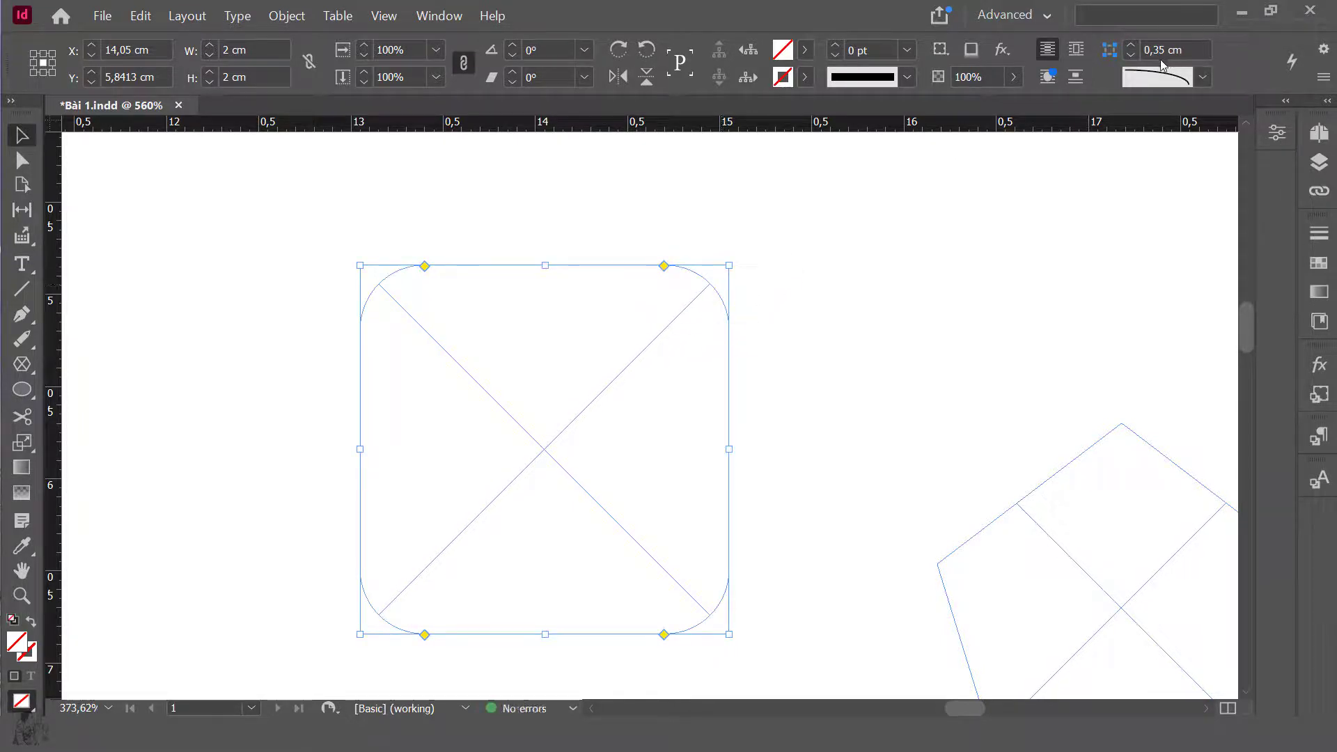
double_click(1164, 49)
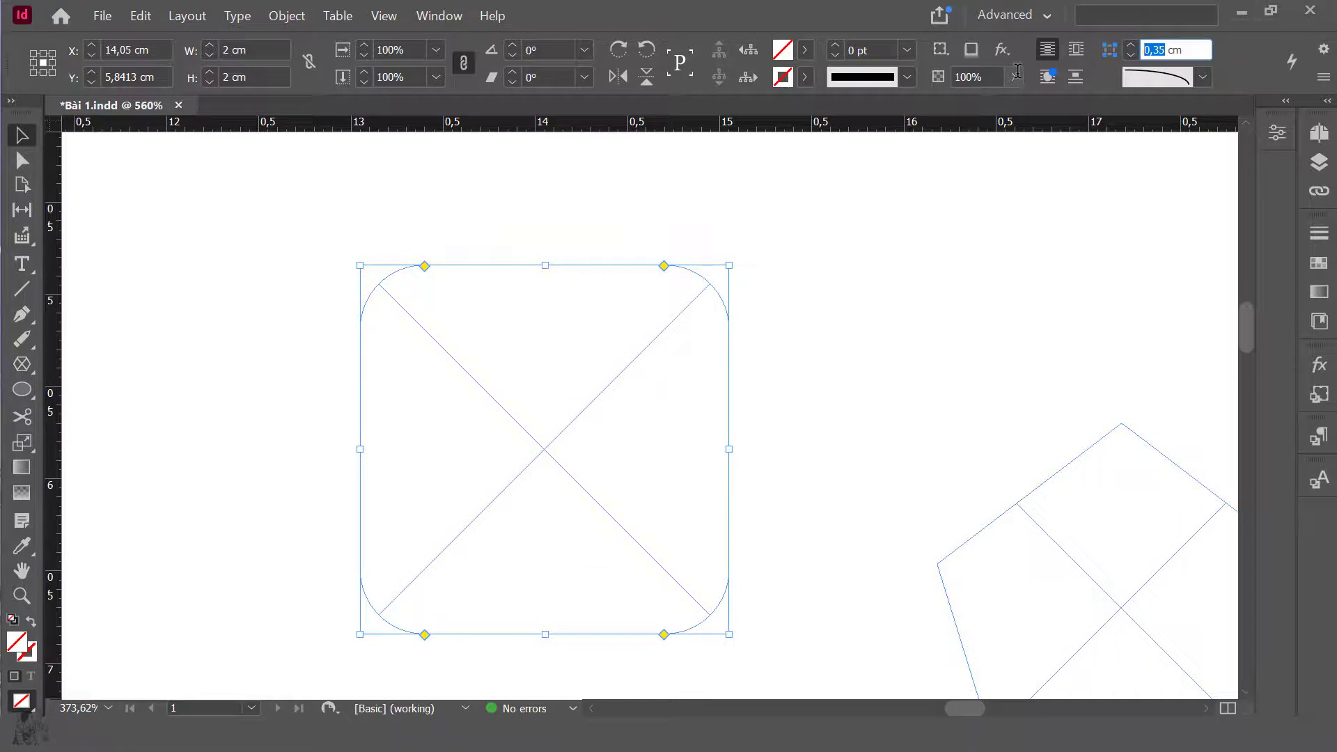
type("0,2")
key("Return")
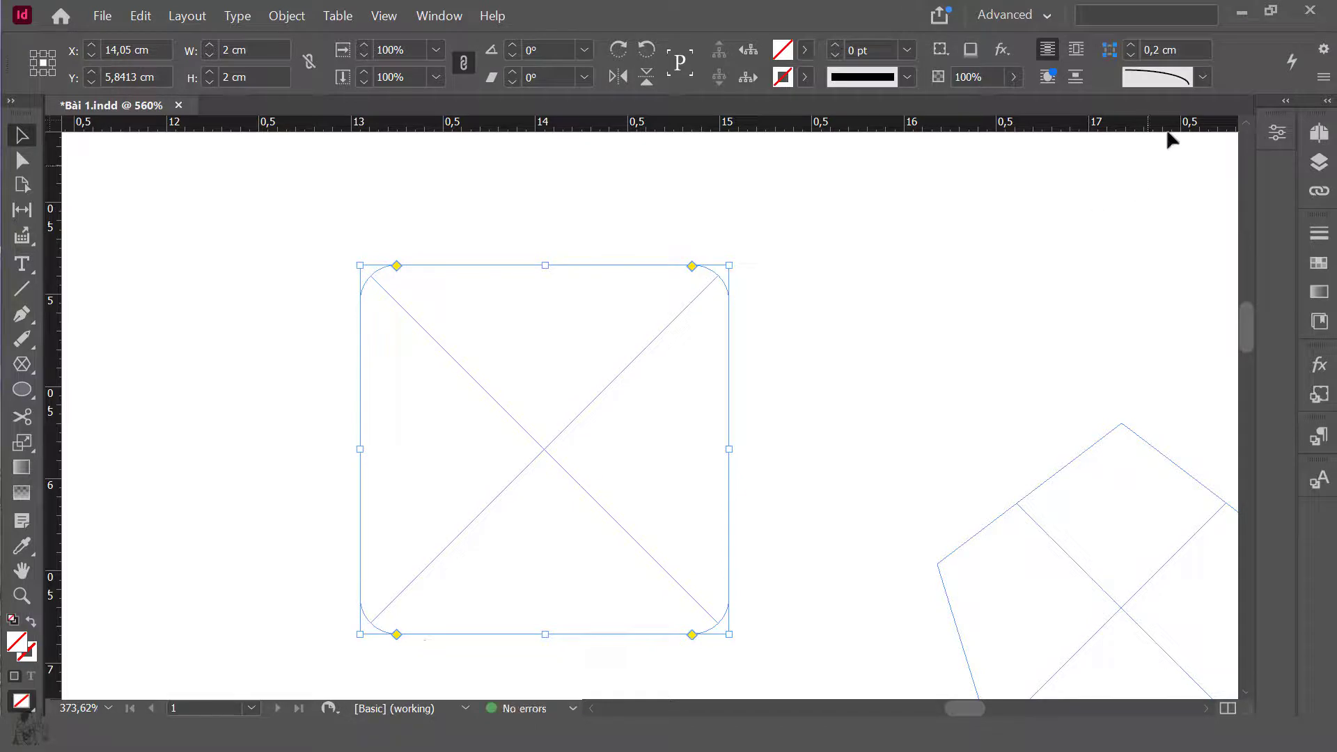
Change the square frame's rounded corners to the fancy corner shape and deselect the frame.
left_click(1199, 84)
left_click(1135, 158)
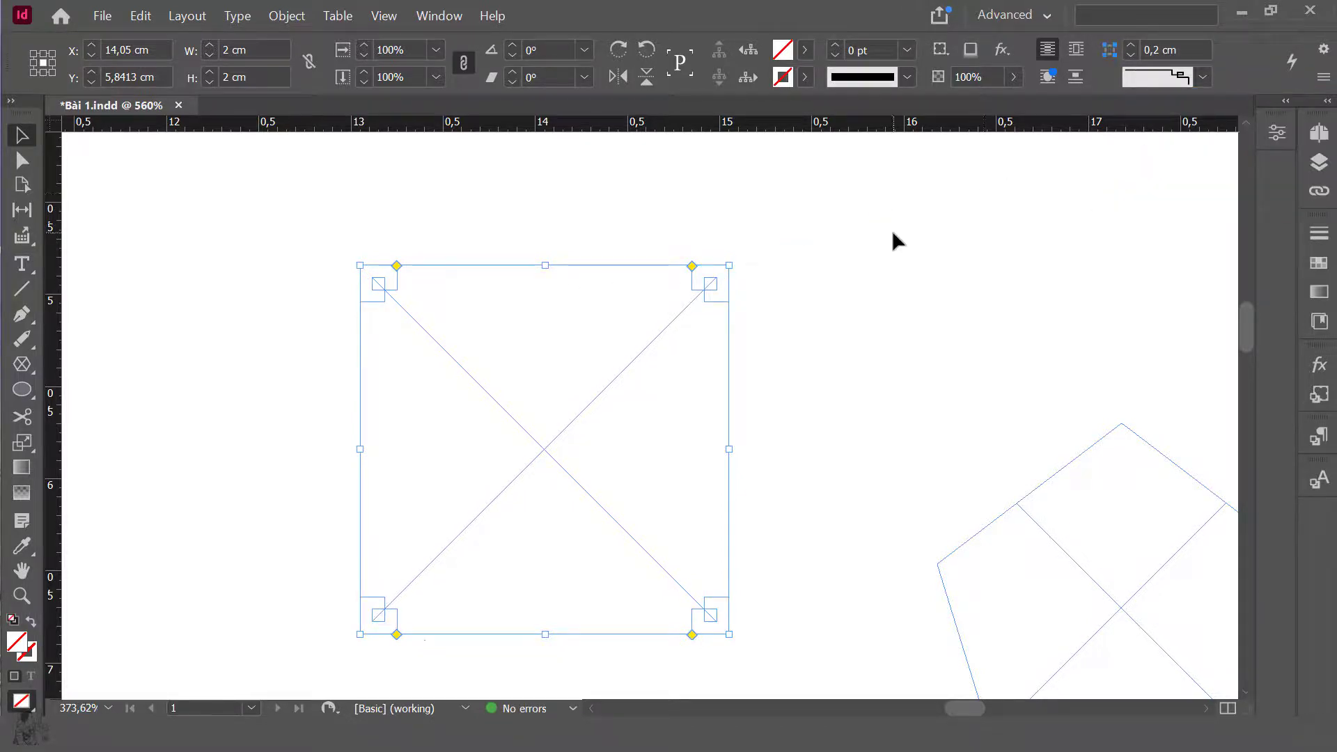
left_click(801, 278)
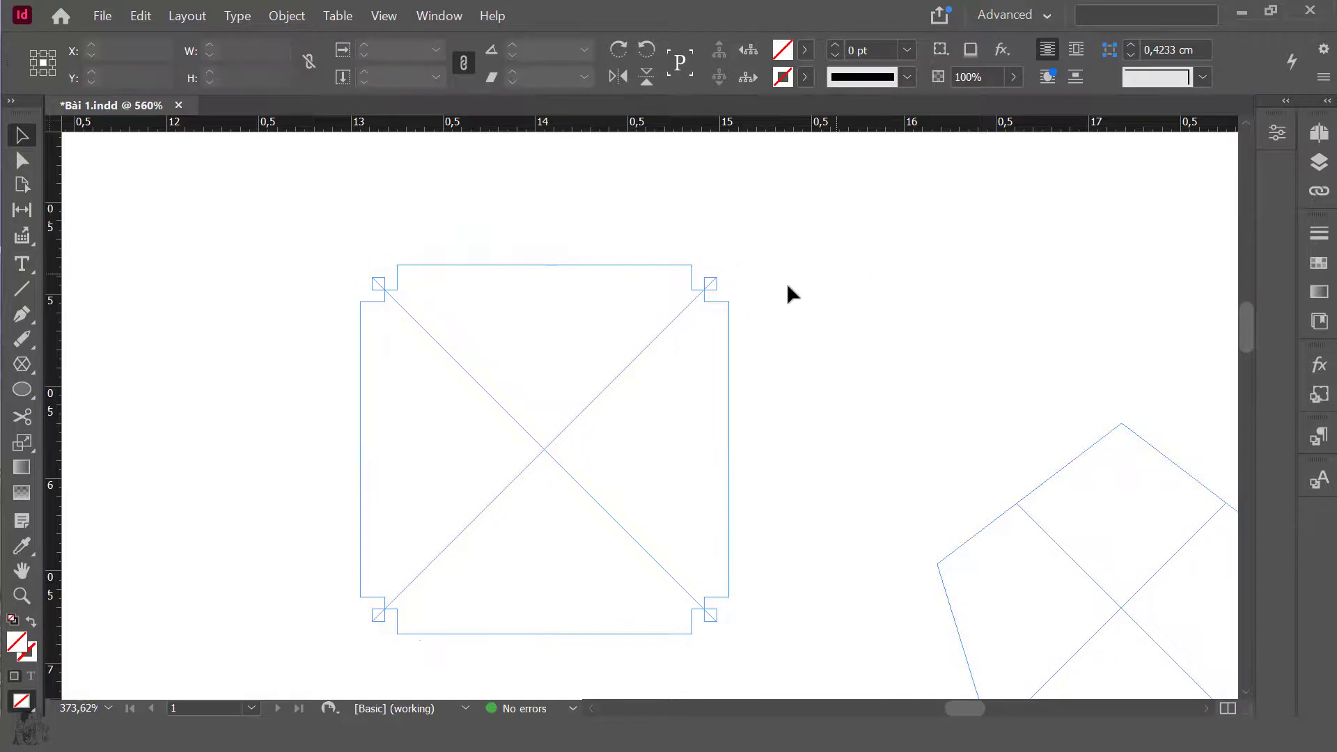
Place the Downloads image 5e4492c5dcf19ab793824c2982cc1137 into the fancy-cornered square frame.
left_click(604, 348)
right_click(599, 357)
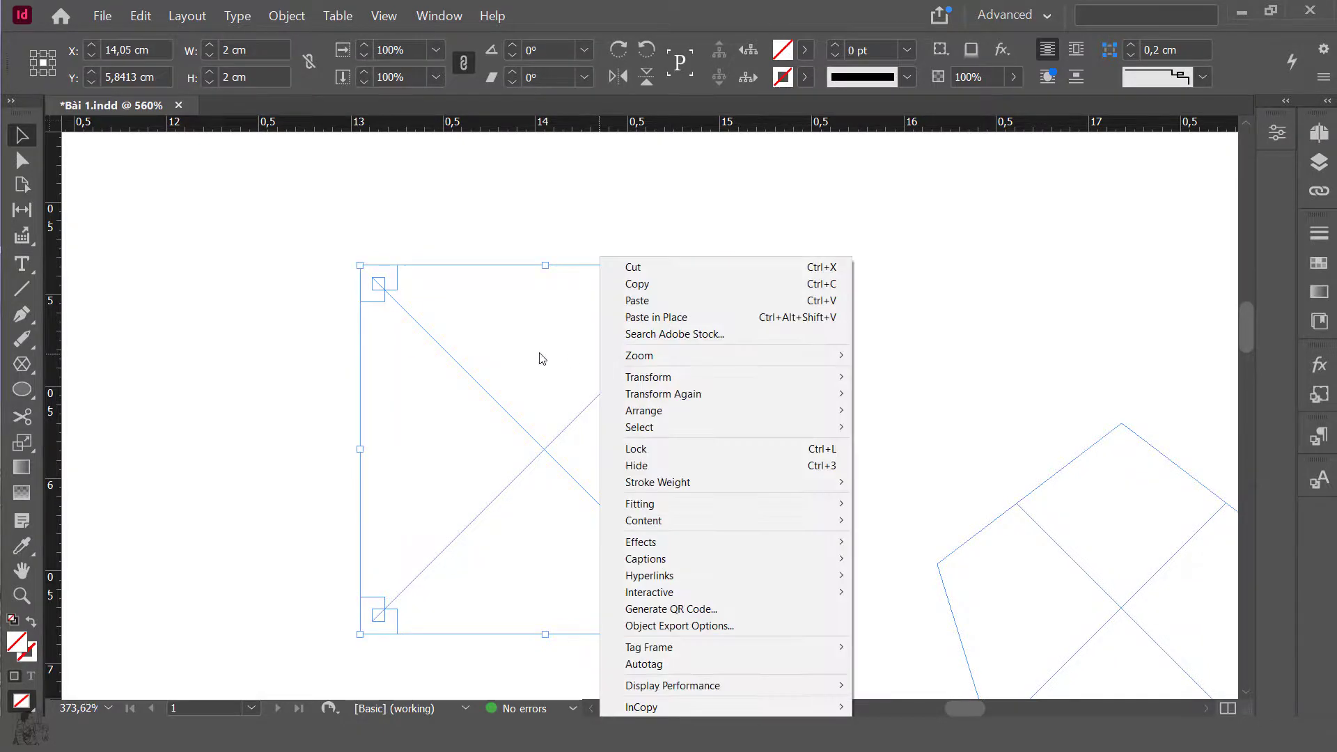
key("Escape")
left_click(103, 21)
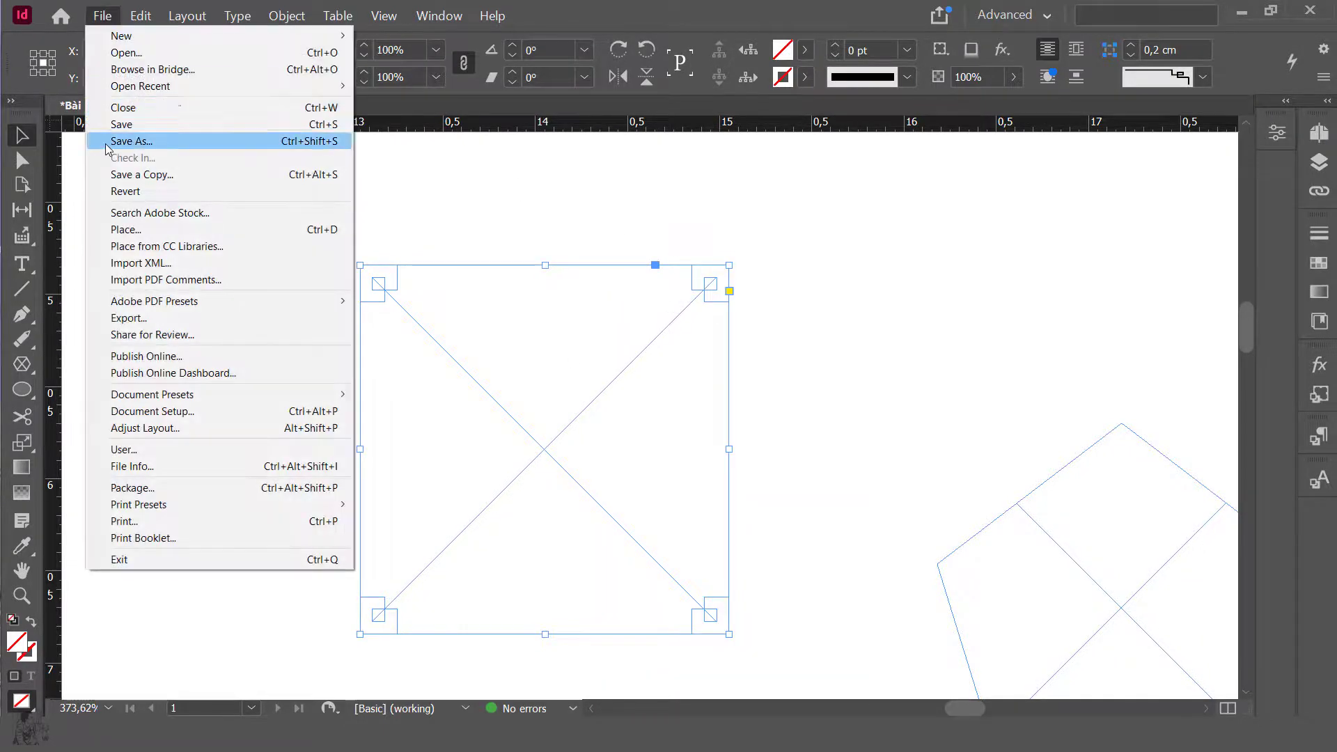
left_click(175, 230)
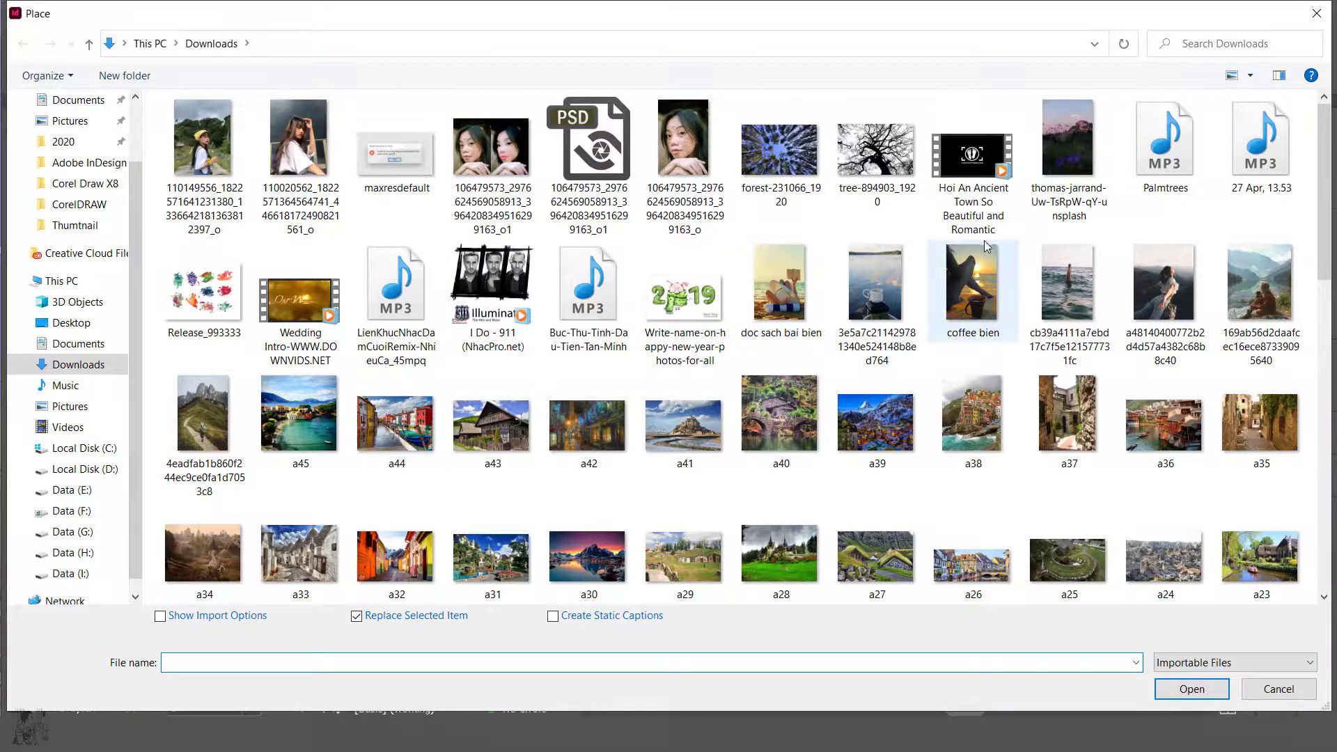
scroll(1033, 319, "down", 10)
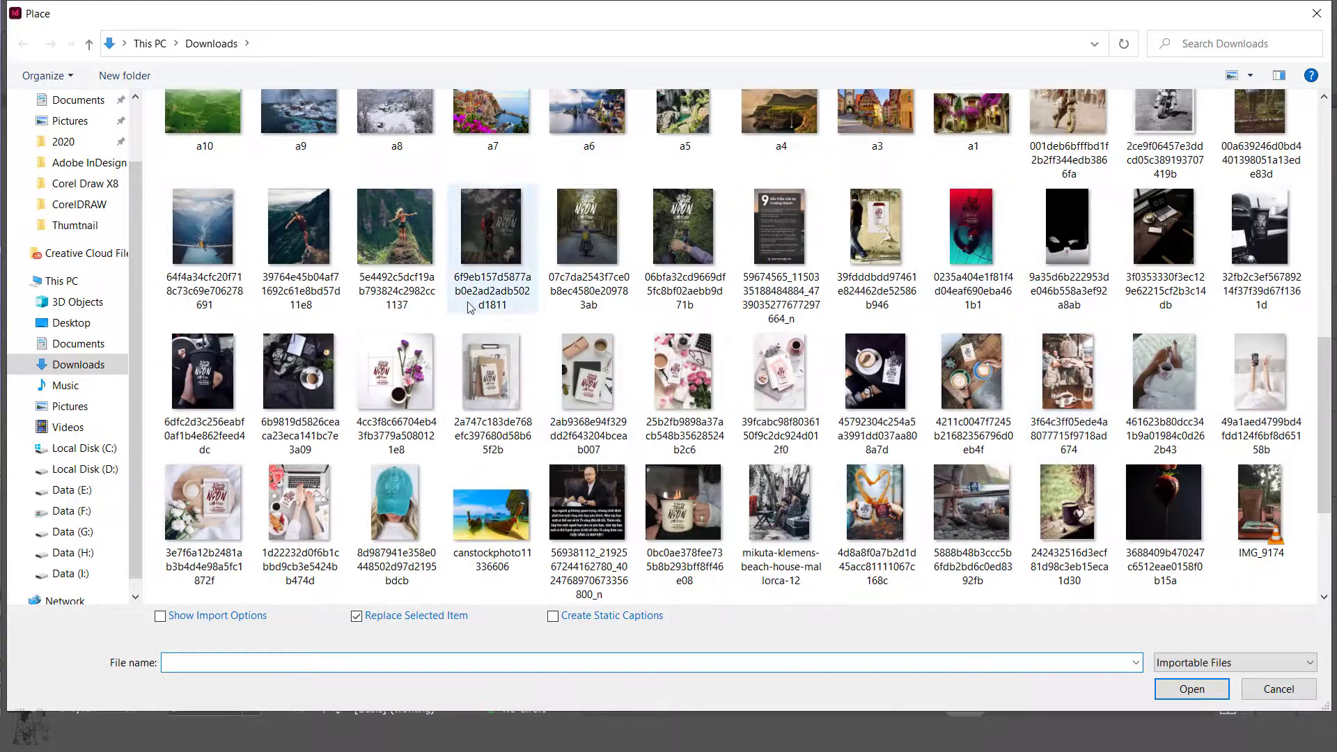
left_click(424, 237)
left_click(1192, 689)
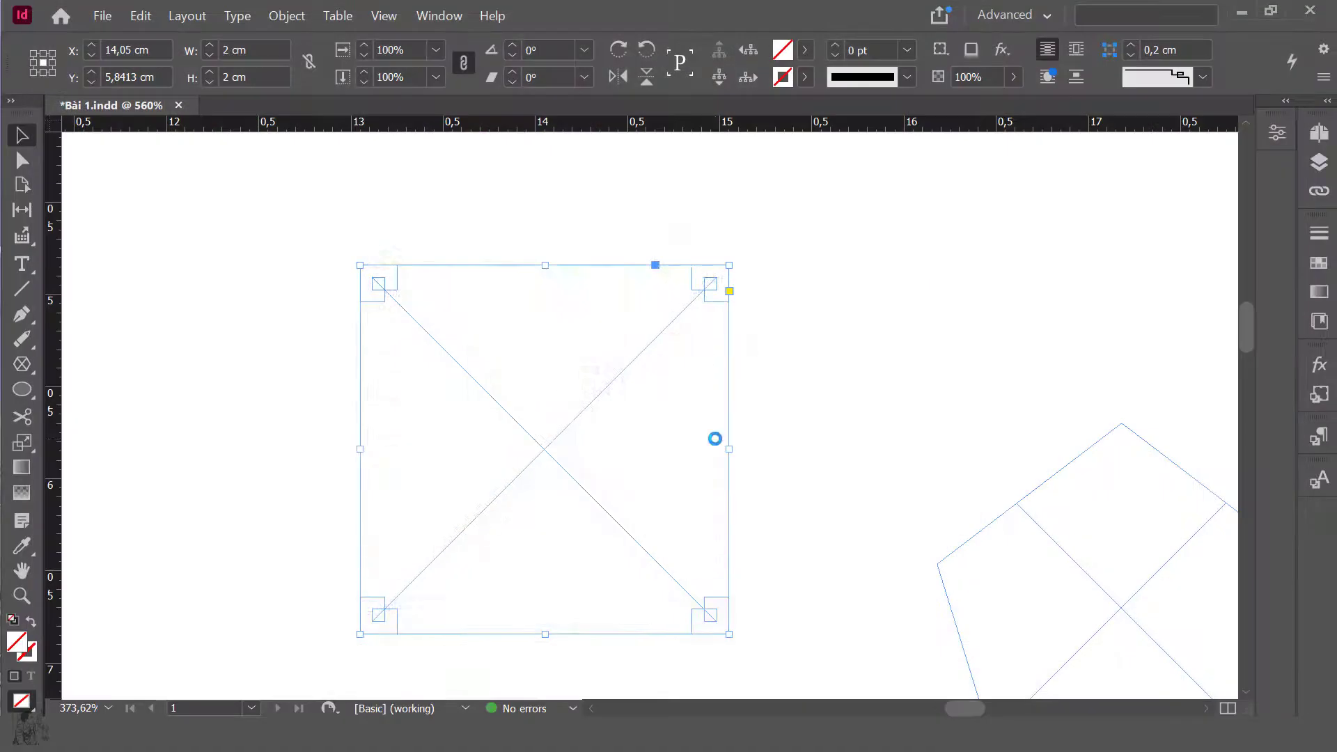
Fit the placed image to the square frame using Fit Content to Frame and deselect it.
right_click(617, 382)
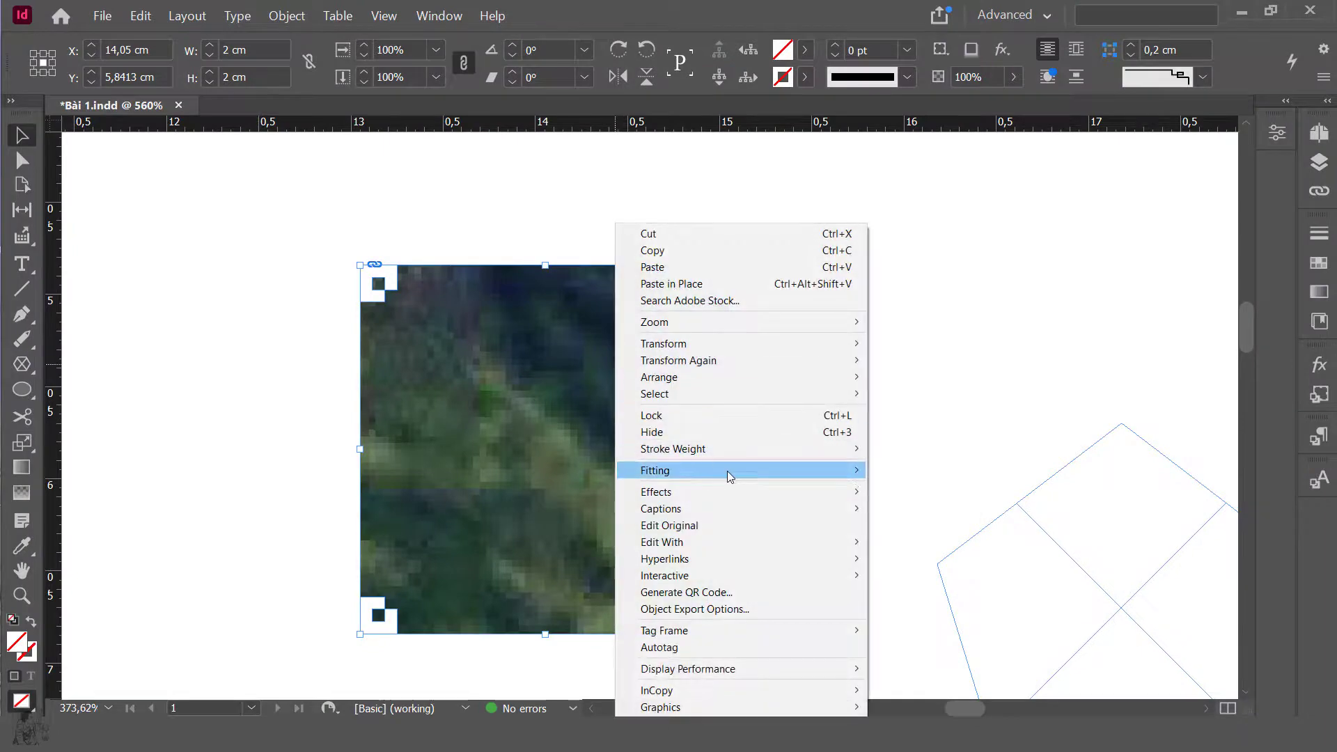
mouse_move(729, 476)
left_click(976, 542)
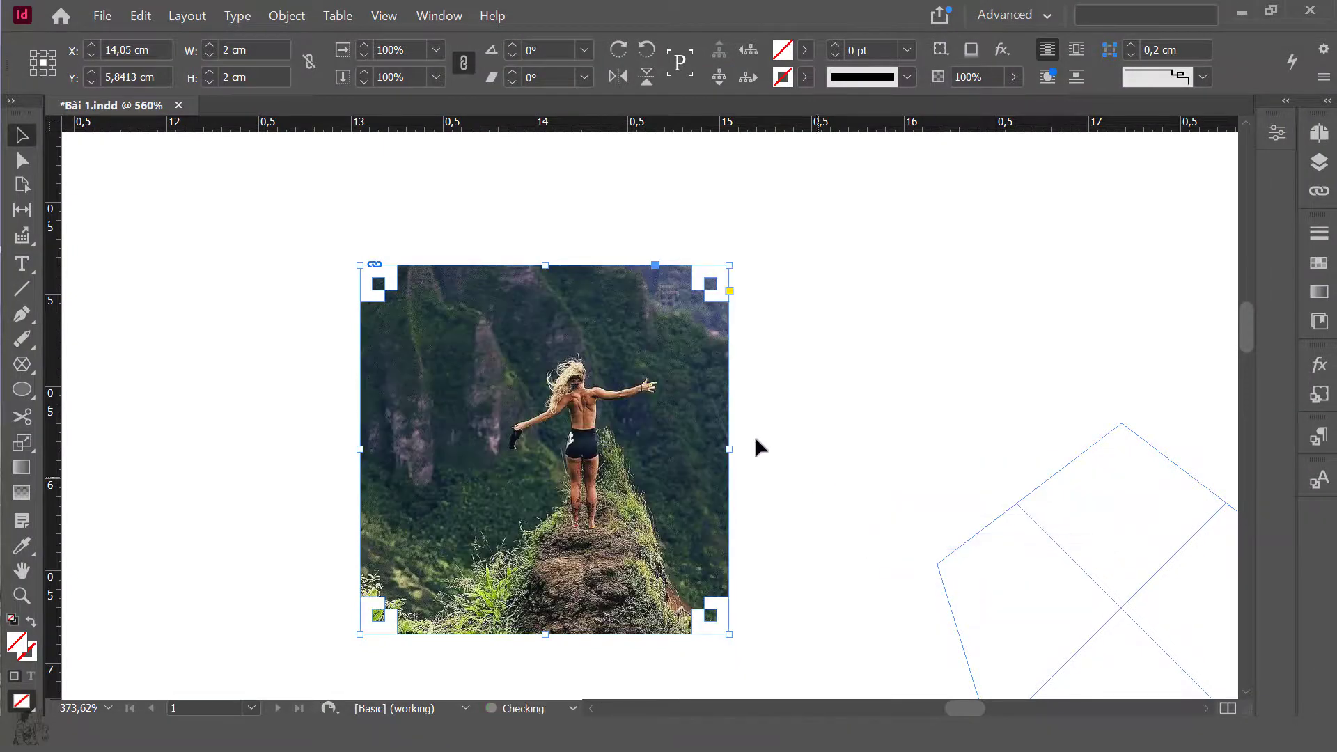
left_click(812, 379)
Move the image-filled square frame to about X 13.54 cm, Y 5.78 cm.
mouse_move(602, 428)
left_mouse_down()
mouse_move(466, 367)
mouse_move(610, 426)
mouse_move(631, 422)
mouse_move(610, 428)
left_mouse_up()
key("ctrl+minus")
key("ctrl+minus")
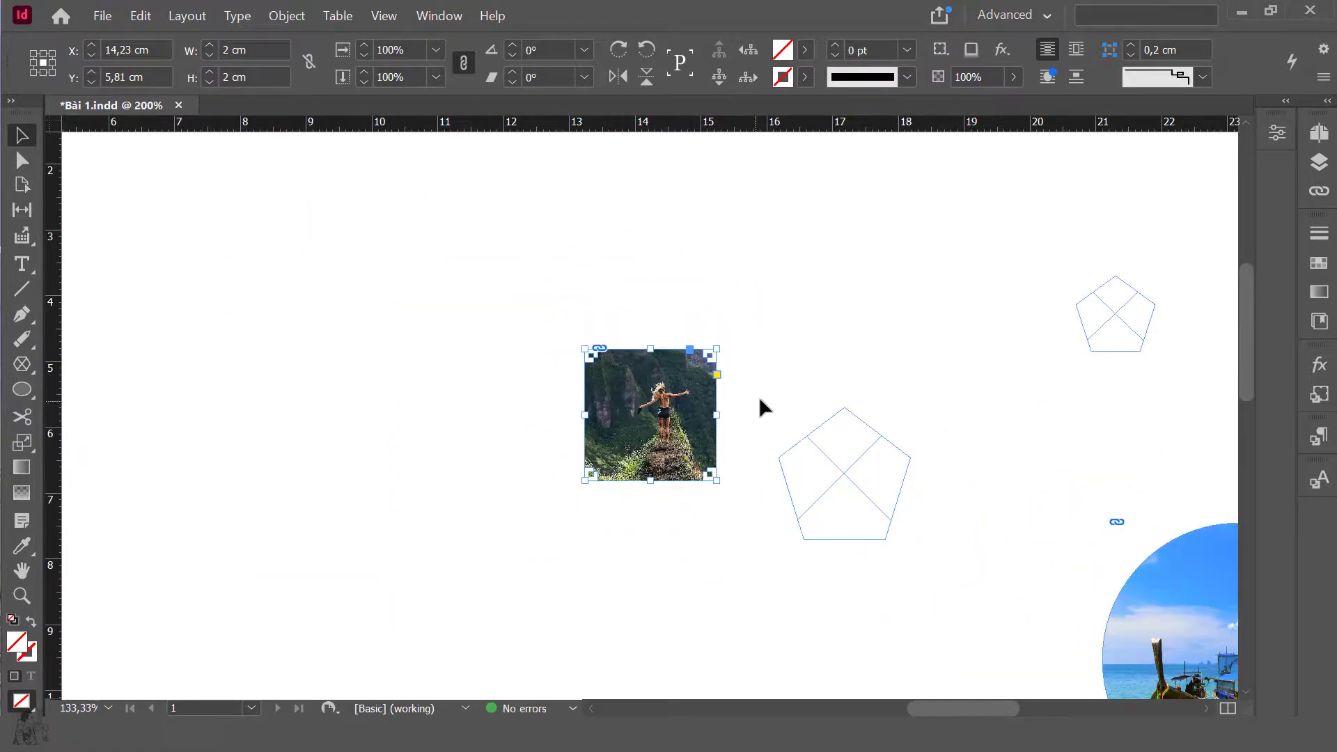
left_click(759, 406)
left_click_drag(759, 407, 648, 380)
left_click_drag(445, 288, 816, 544)
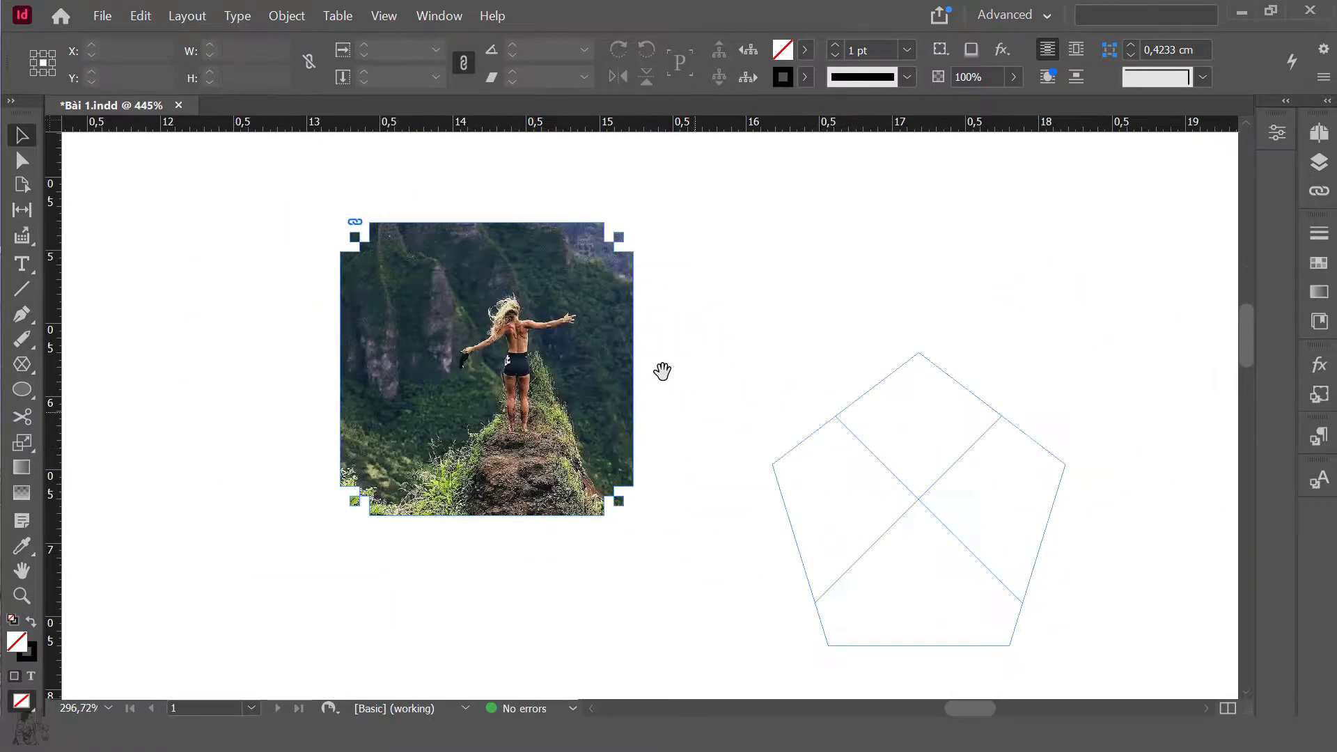
left_click_drag(662, 370, 754, 395)
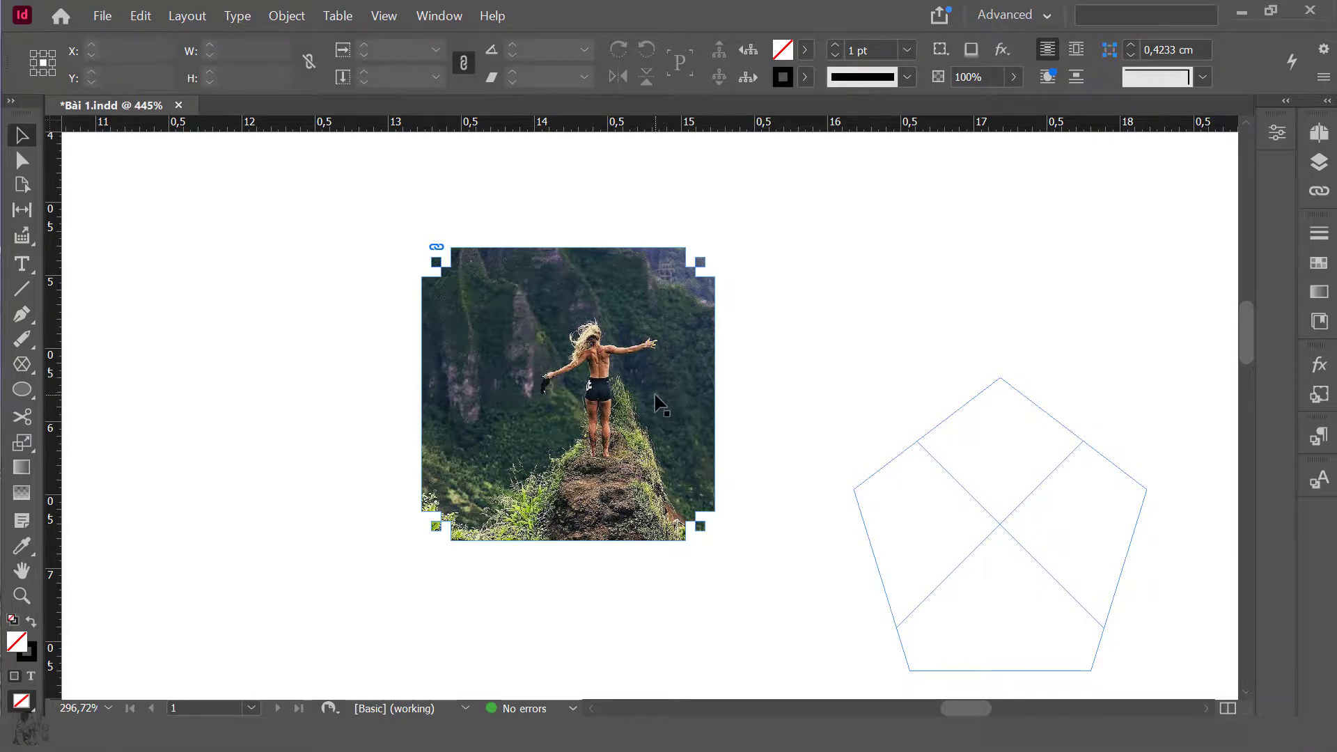
left_click_drag(655, 397, 530, 366)
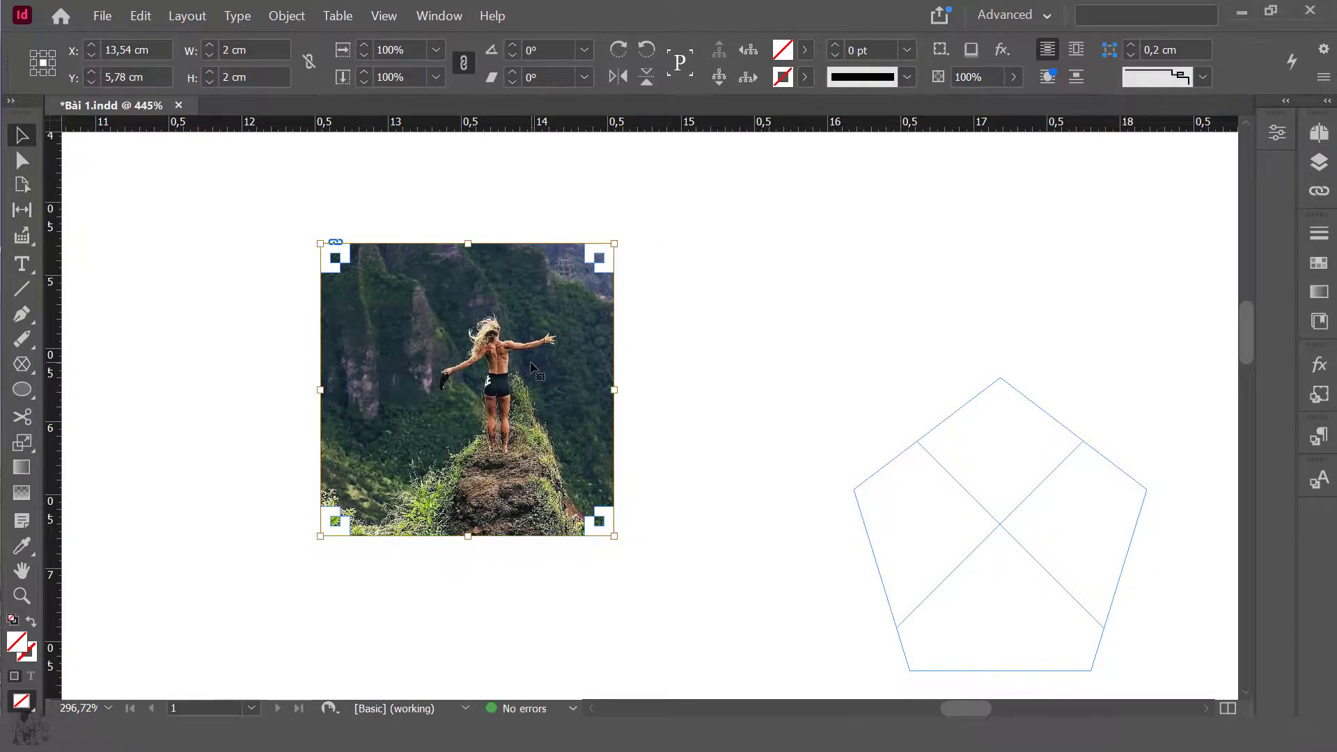
Try enlarging the image frame to about 2.63 × 2.63 cm and moving it down and left, undo both changes, and deselect it.
left_click(531, 363)
left_click_drag(618, 244, 706, 151)
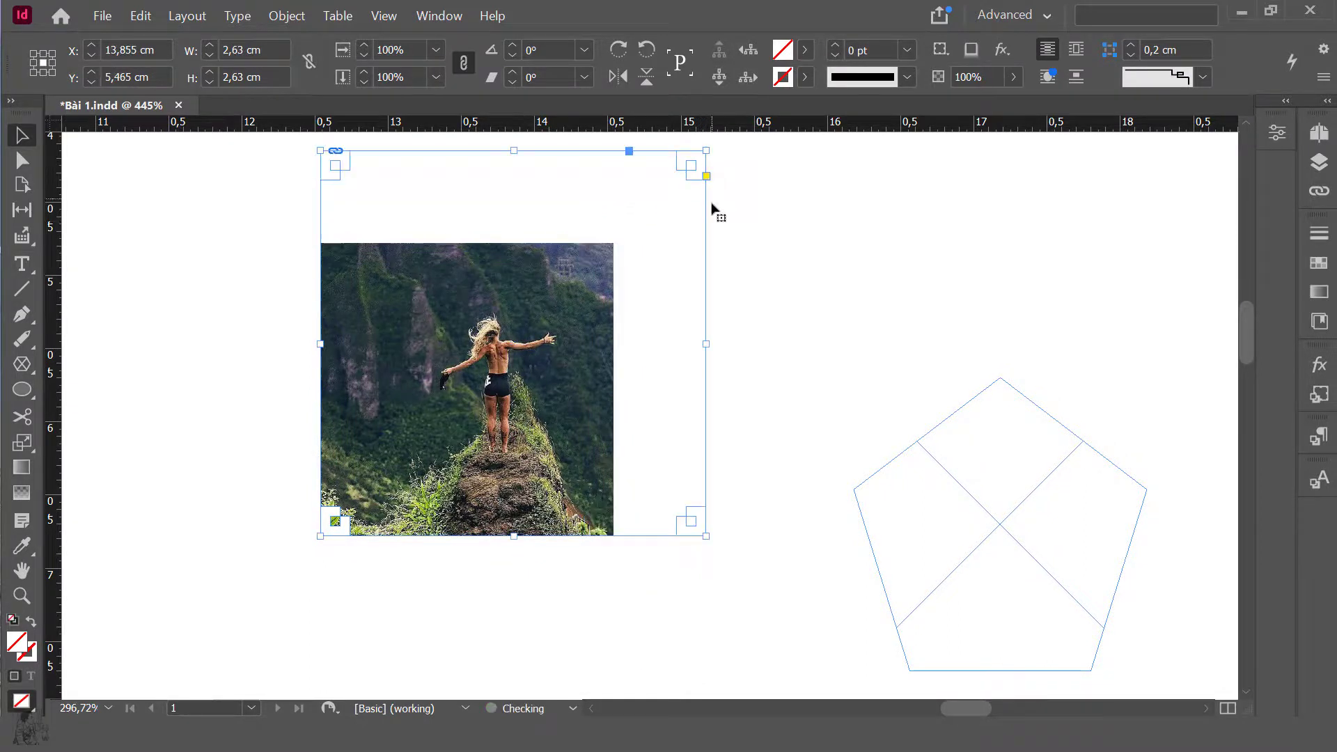
left_click_drag(578, 321, 490, 405)
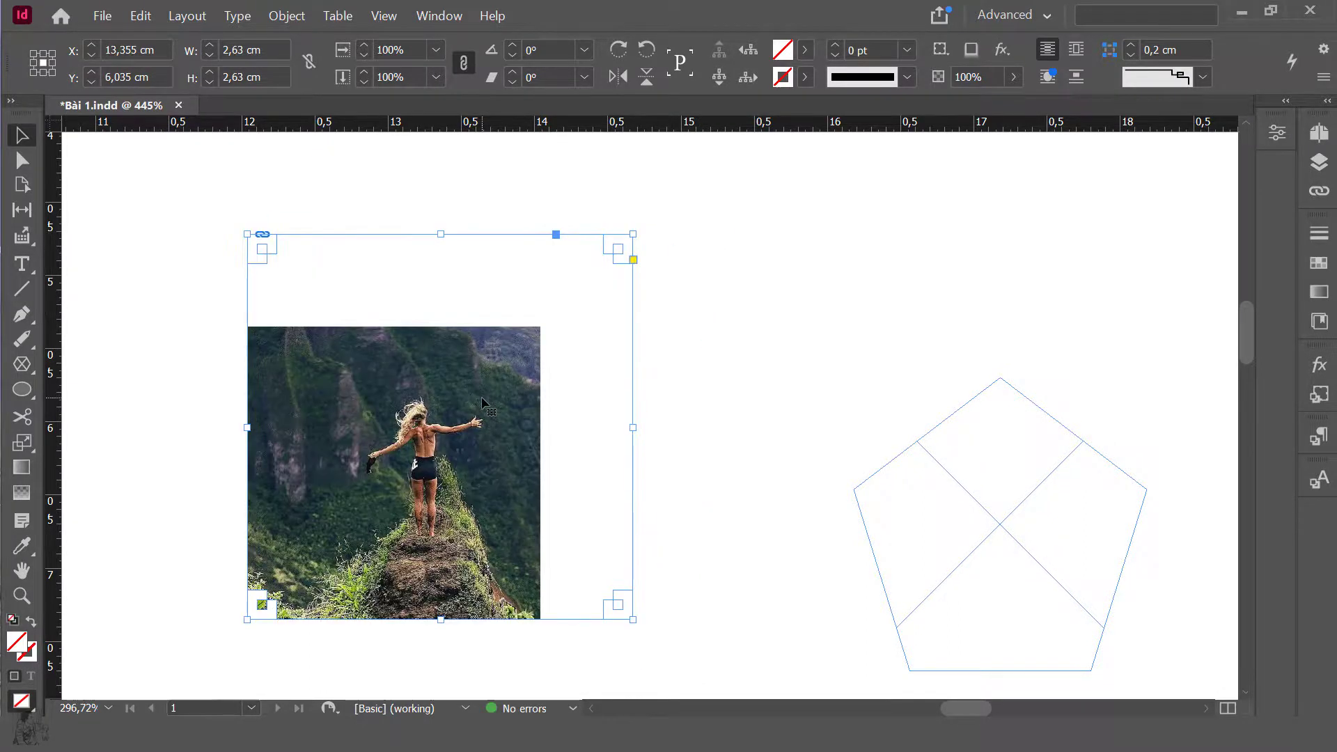
key("ctrl+z")
key("ctrl+z")
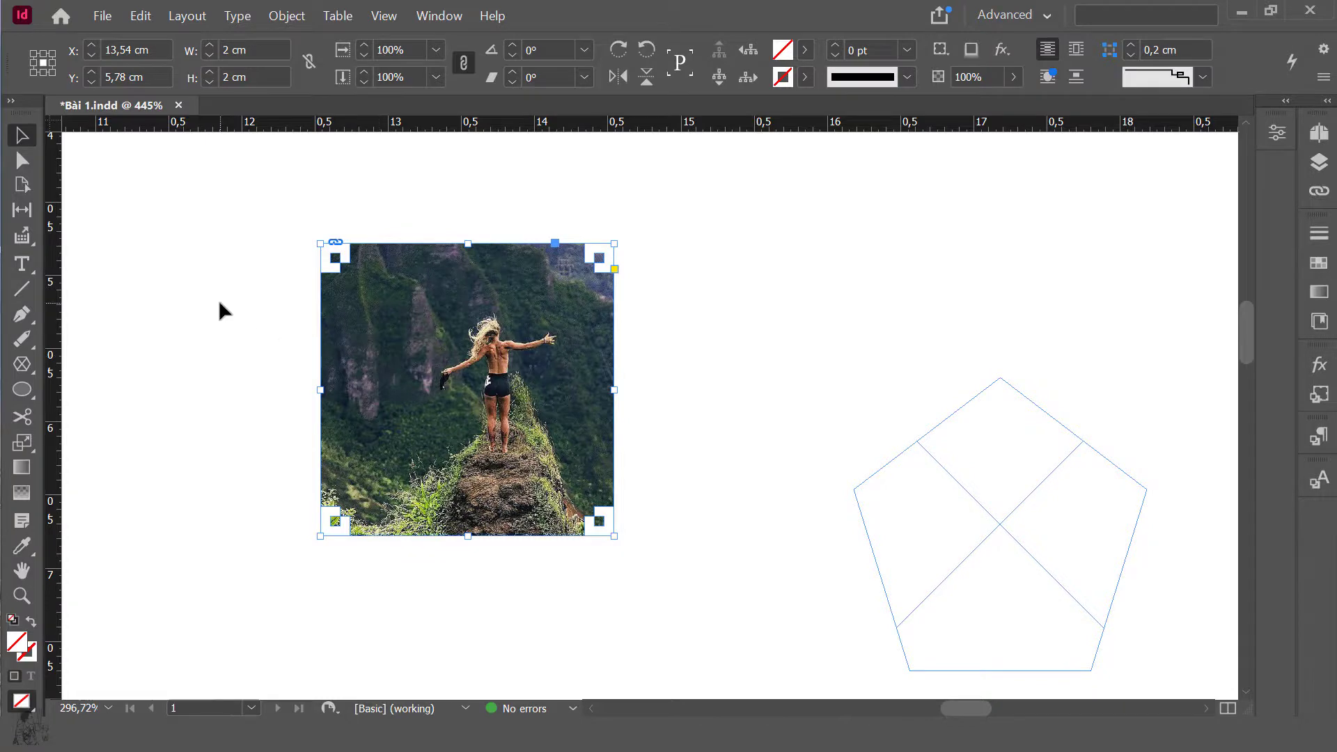
left_click(244, 304)
key("ctrl+1")
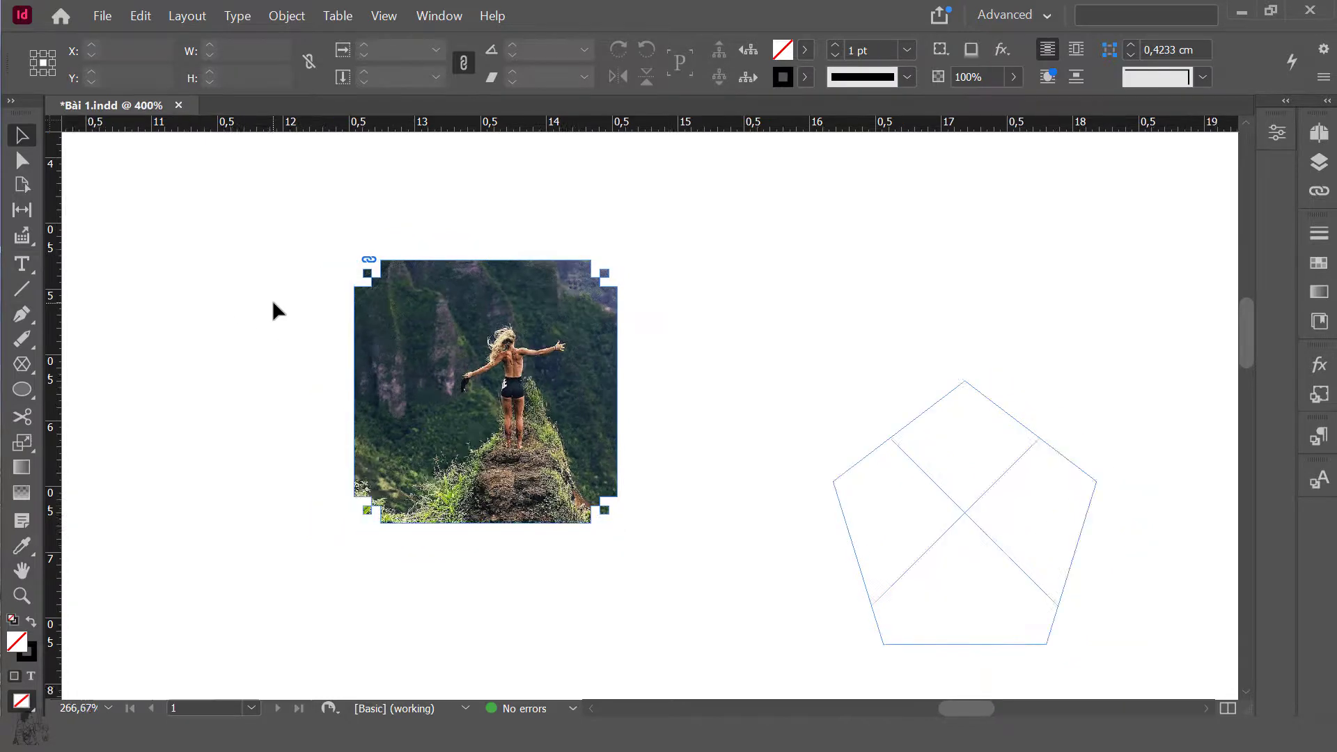